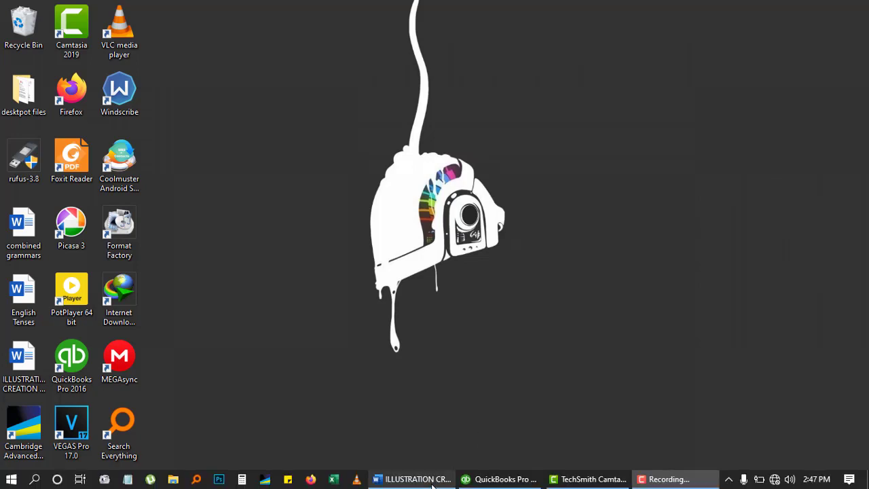
# Step: View the Quality manufacturing ltd transactions document in Word, then switch to QuickBooks
pyautogui.click(416, 479)
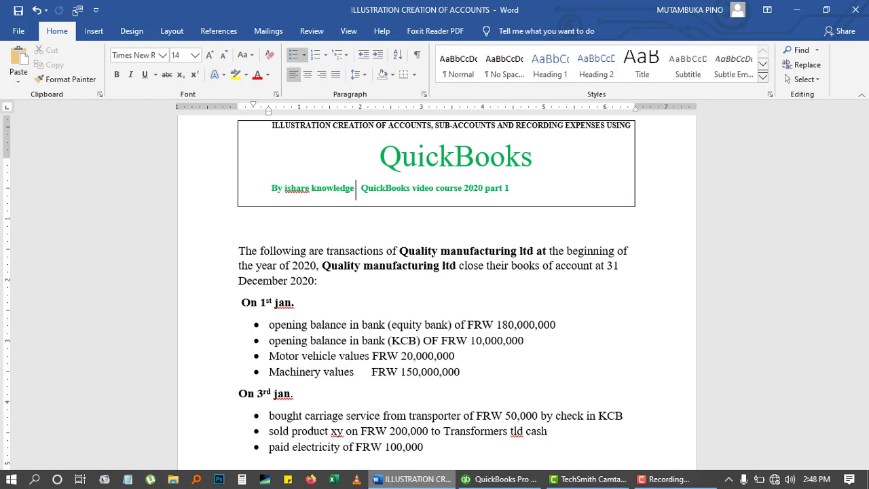
pyautogui.moveTo(475, 479)
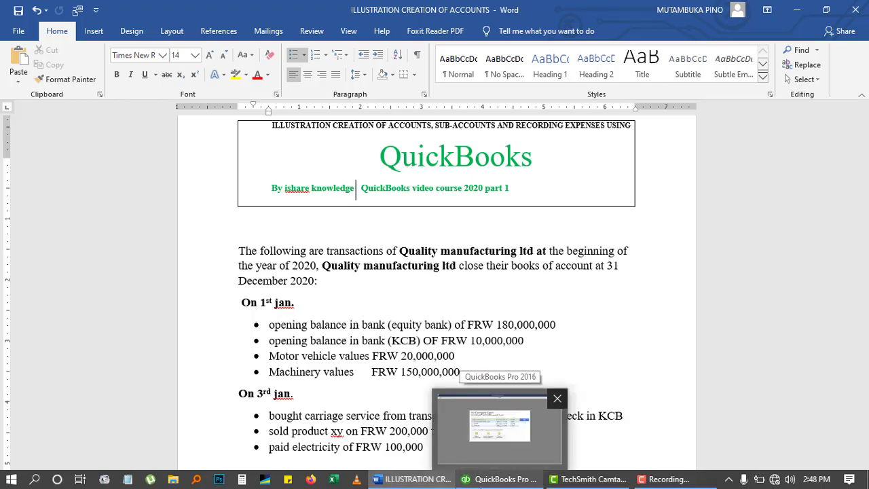
pyautogui.click(496, 426)
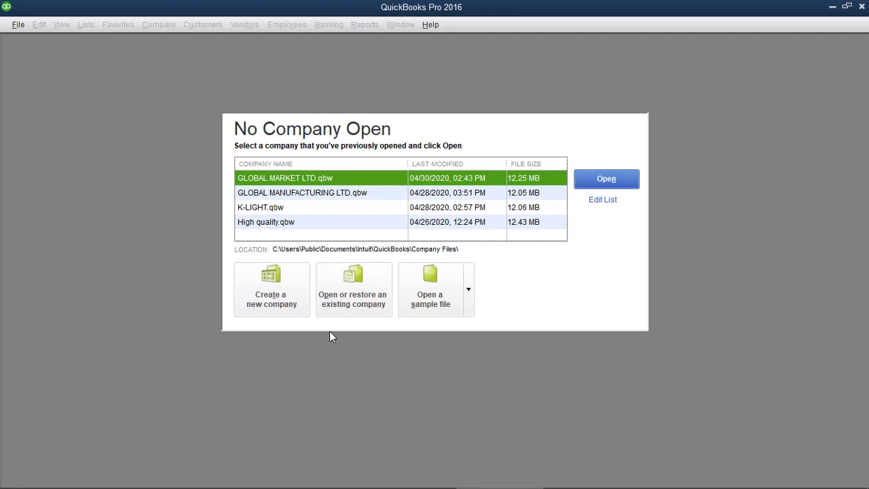
# Step: Start a new company setup offline and enter the business name 'quality manufacturing ltd'
pyautogui.click(291, 304)
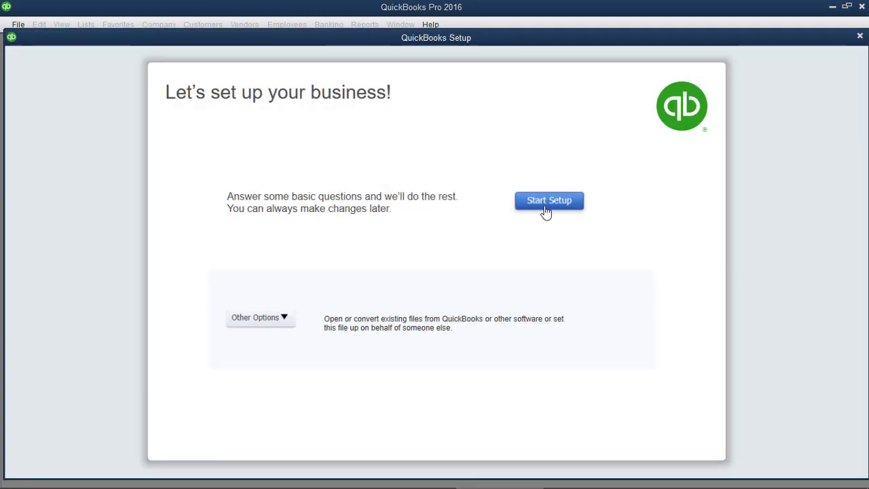
pyautogui.click(545, 212)
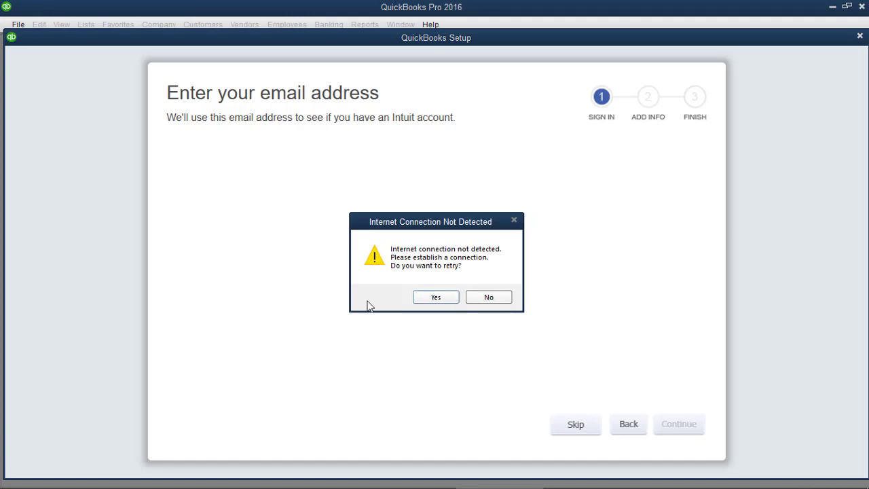
pyautogui.click(496, 298)
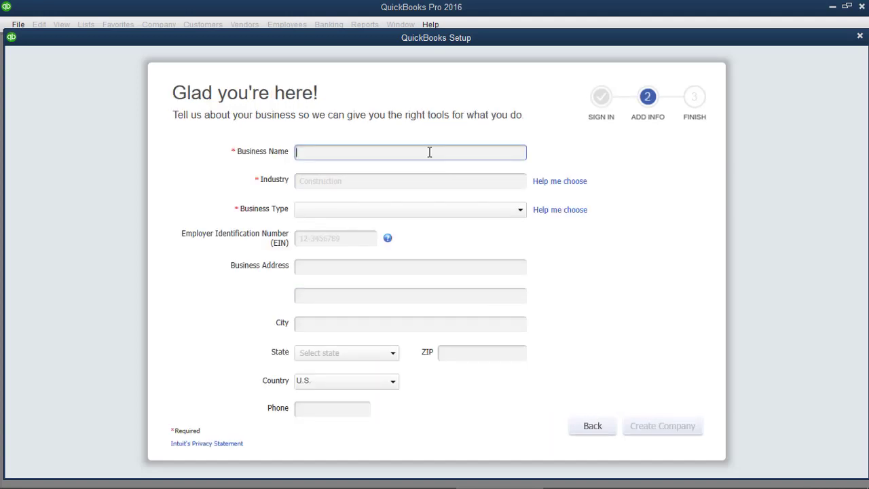
pyautogui.write('quality manufacturing ltd')
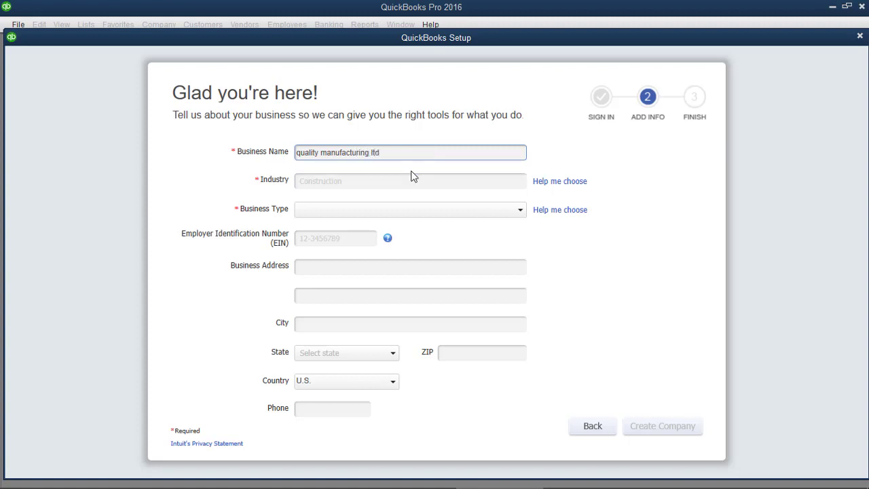
# Step: Set the industry to Manufacturing, business type to Corporation, and enter the company phone number
pyautogui.click(409, 178)
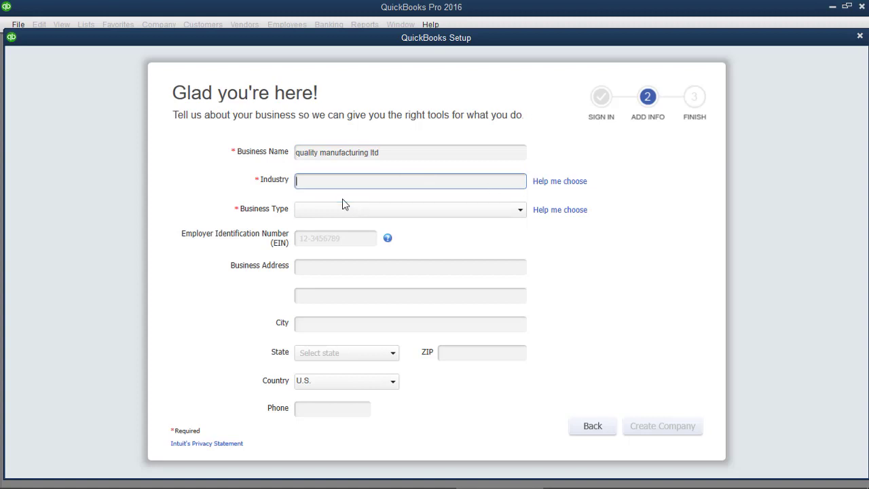
pyautogui.write('man')
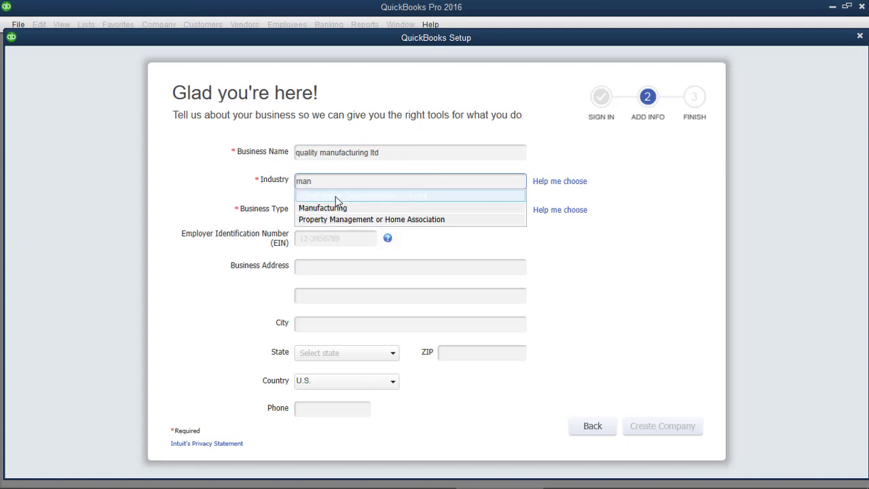
pyautogui.click(328, 208)
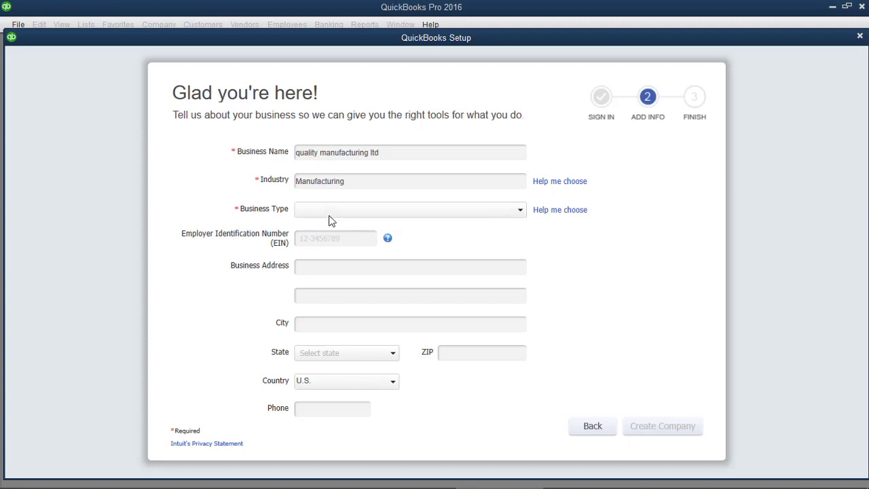
pyautogui.click(328, 213)
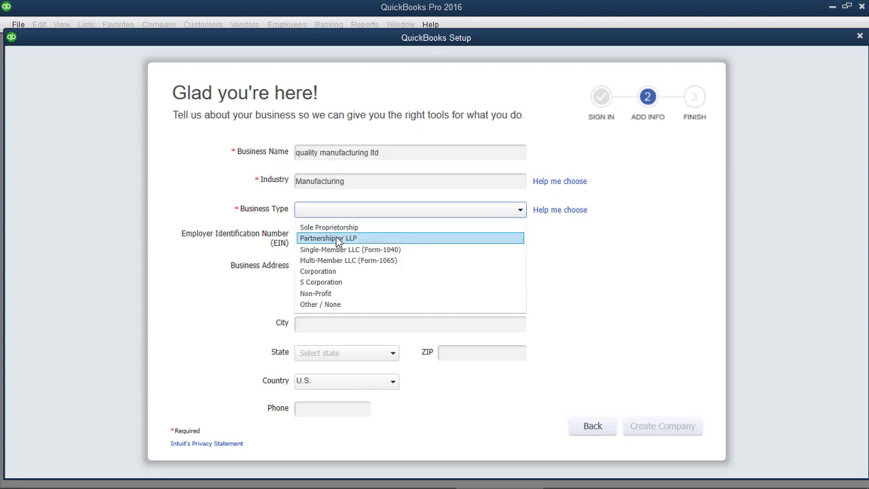
pyautogui.click(330, 272)
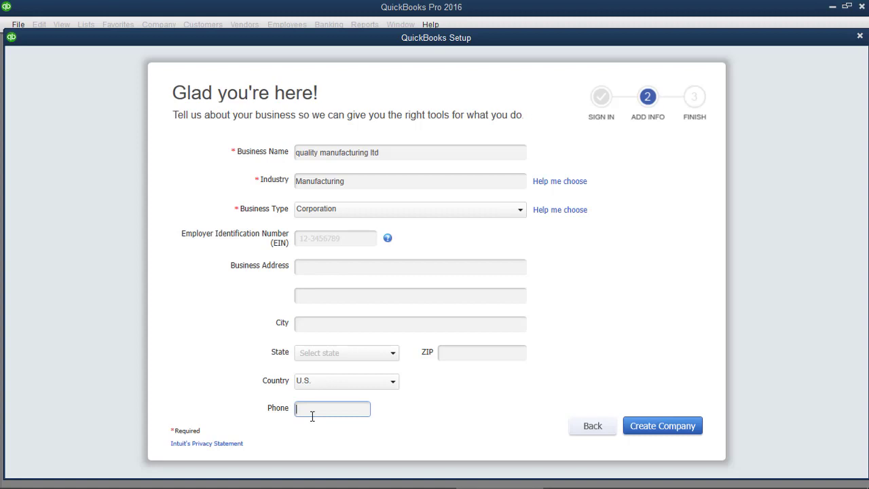
pyautogui.write('1225555555')
# Step: Create the company file, open its maximized Home page without shortcuts, and view the Word transactions
pyautogui.click(655, 431)
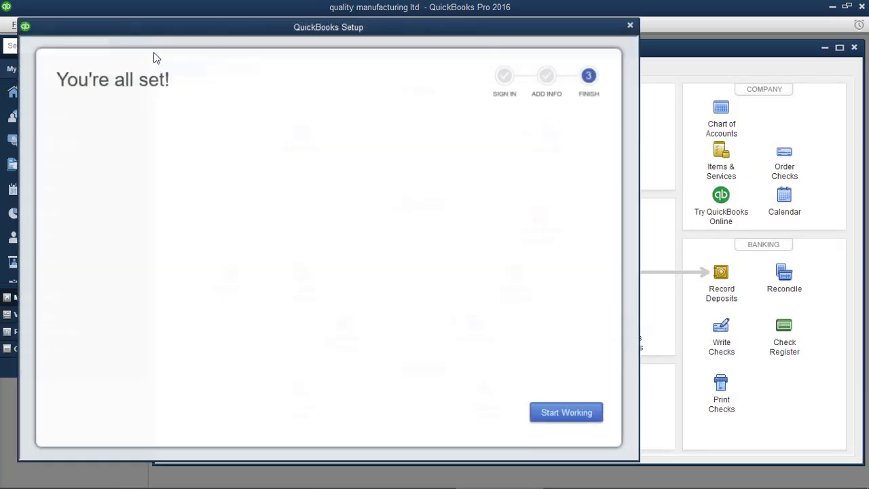
pyautogui.click(566, 412)
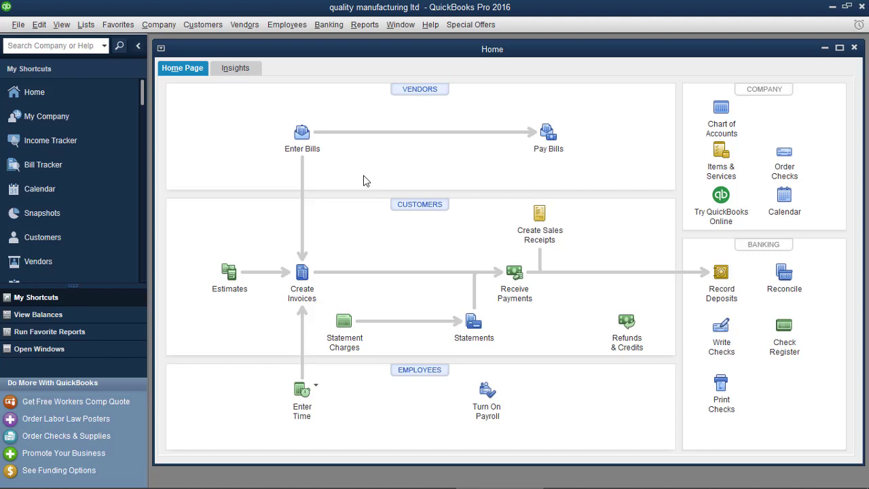
pyautogui.click(139, 46)
pyautogui.click(707, 50)
pyautogui.moveTo(496, 486)
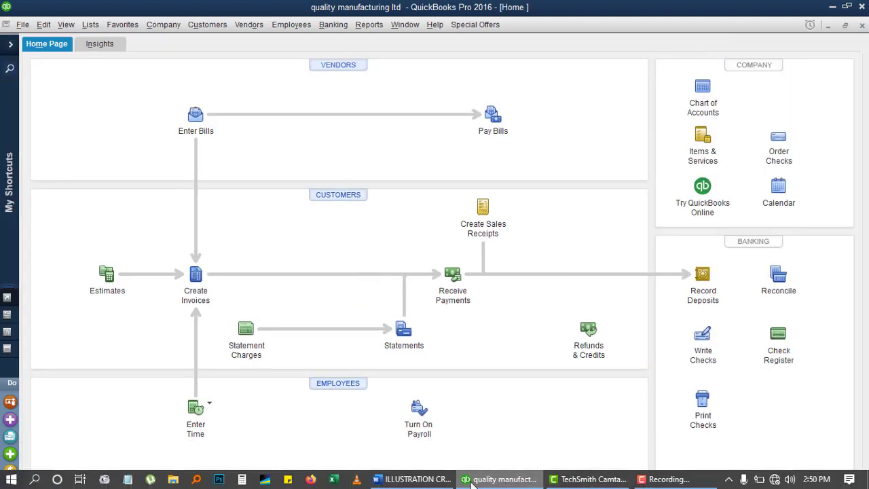
pyautogui.click(416, 479)
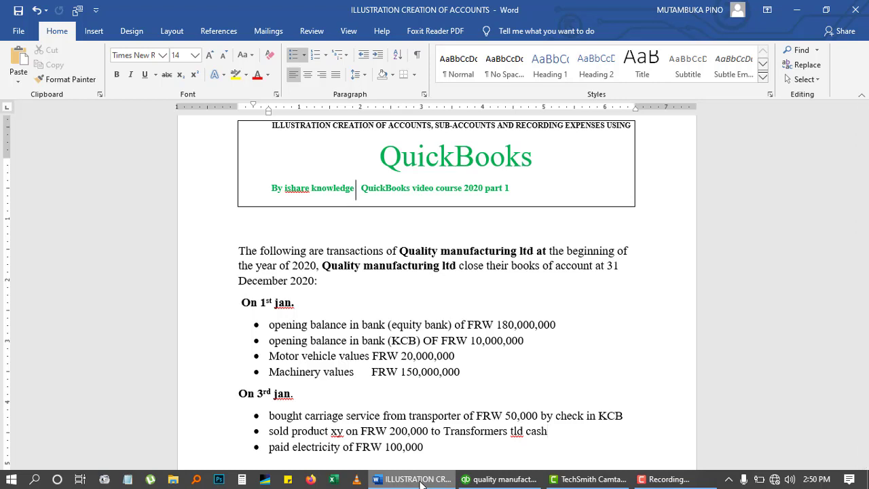
# Step: Switch from Word back to the QuickBooks Home page
pyautogui.click(484, 480)
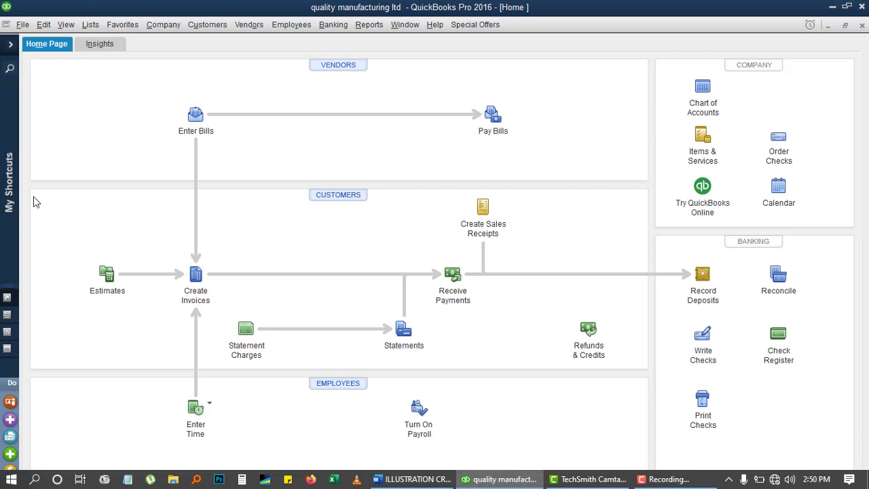
# Step: Open the Accounting company preferences' closing date and password settings
pyautogui.click(43, 24)
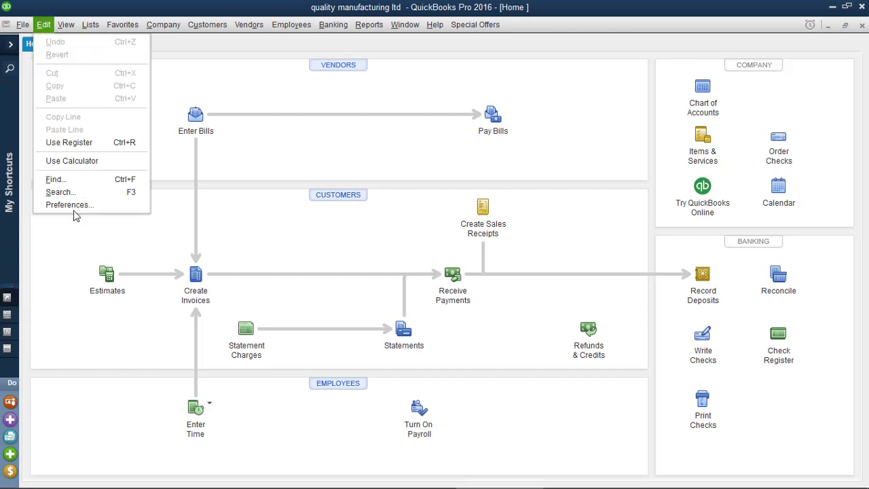
pyautogui.click(74, 206)
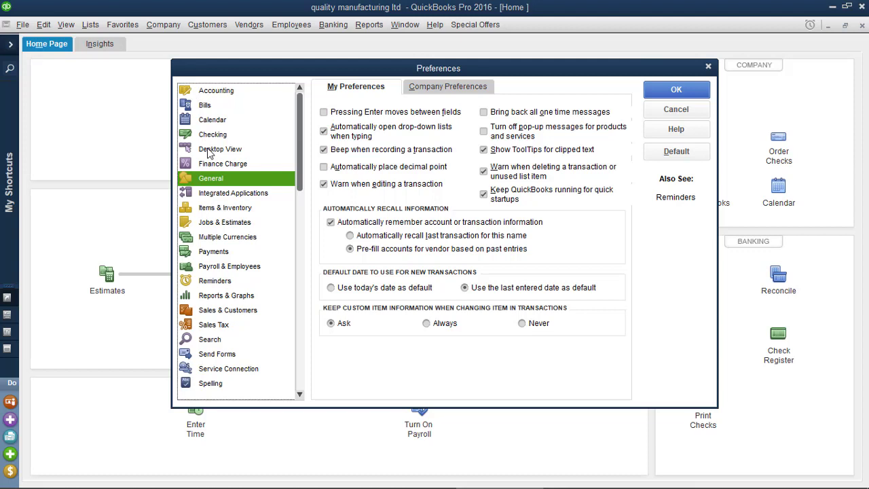
pyautogui.click(218, 92)
pyautogui.click(436, 91)
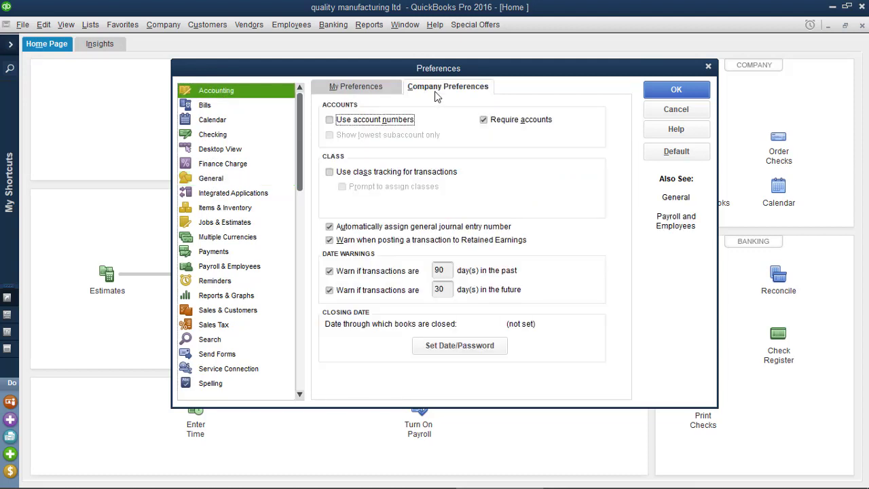
pyautogui.click(436, 345)
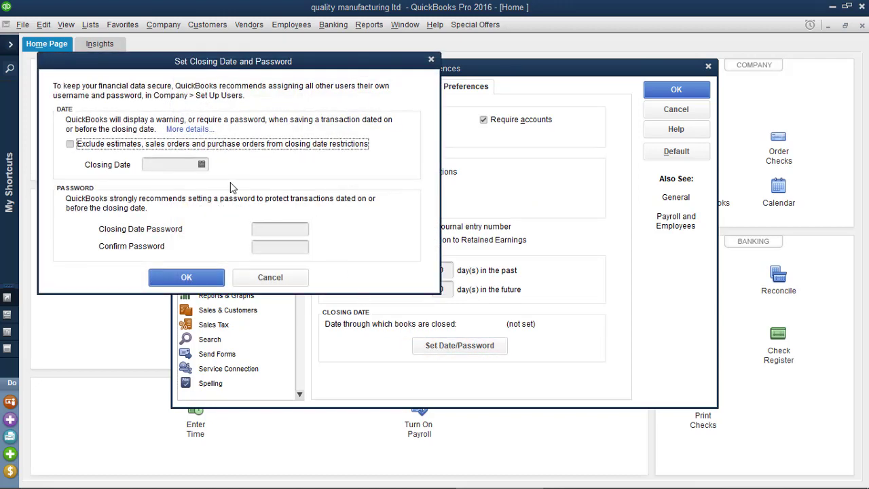
# Step: Set the closing date to 12/31/2020 without a password and close the user list
pyautogui.click(201, 164)
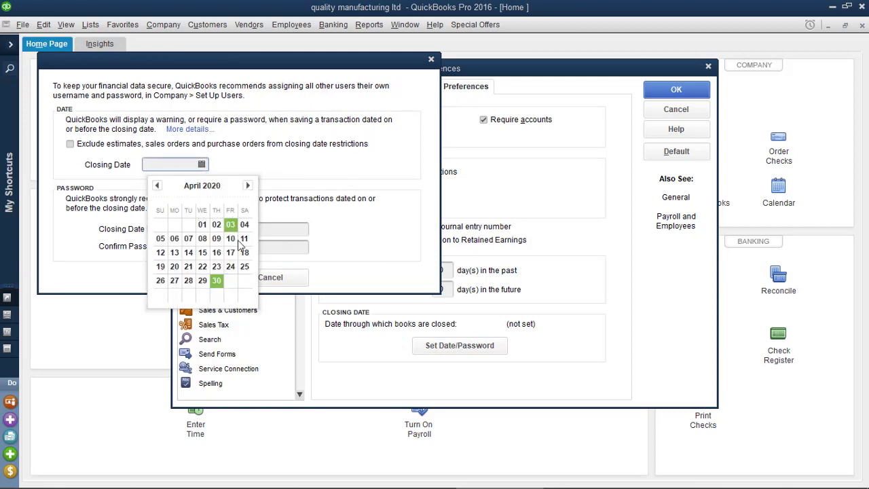
pyautogui.click(248, 186)
pyautogui.click(249, 185)
pyautogui.click(248, 185)
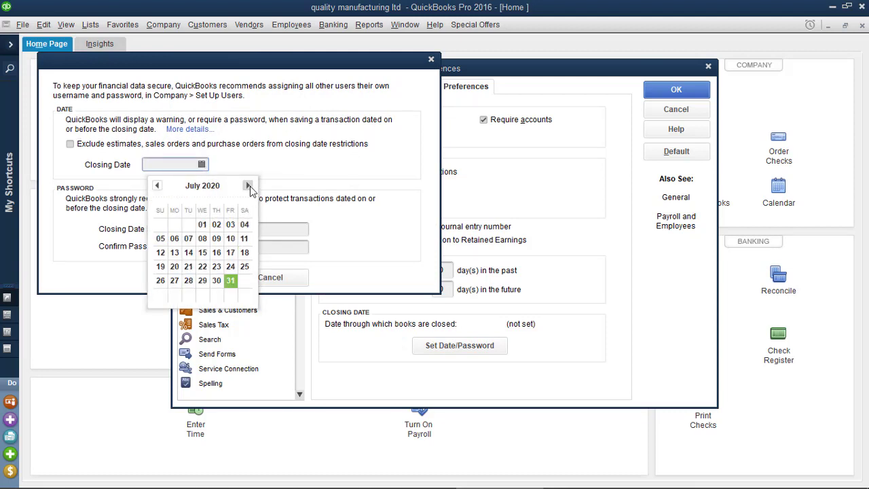
pyautogui.click(248, 186)
pyautogui.click(248, 185)
pyautogui.click(248, 186)
pyautogui.click(248, 185)
pyautogui.click(248, 186)
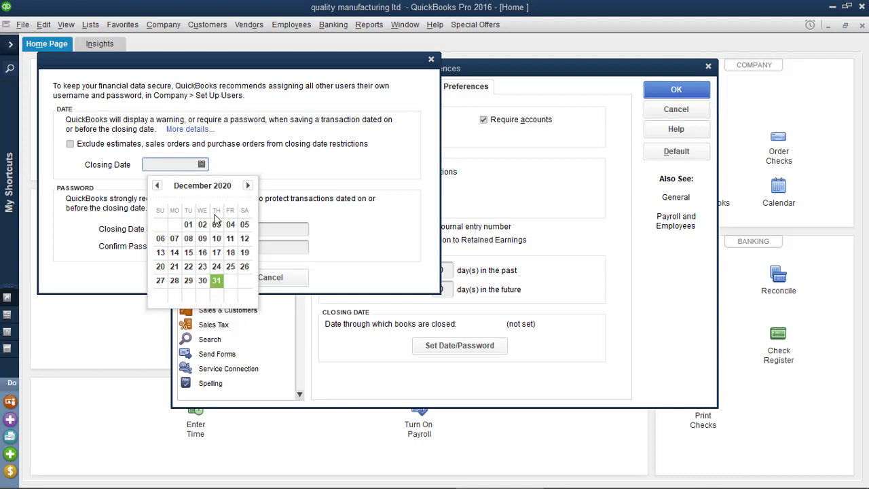
pyautogui.click(217, 281)
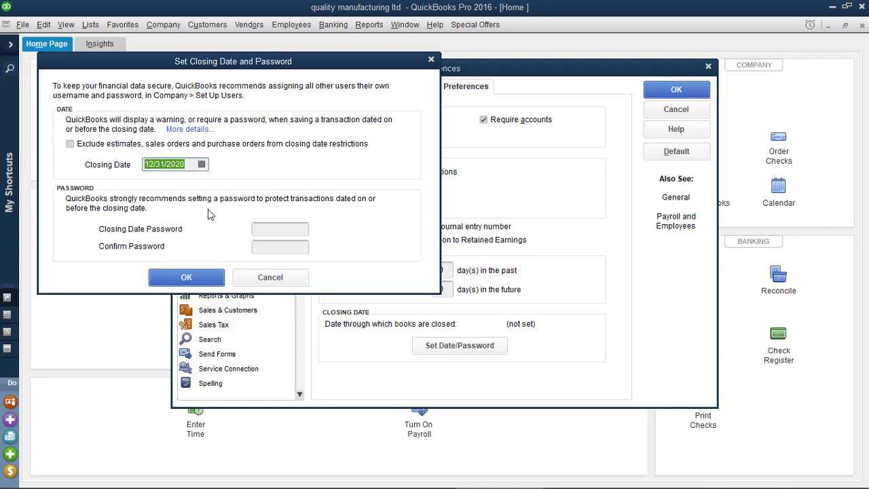
pyautogui.click(189, 282)
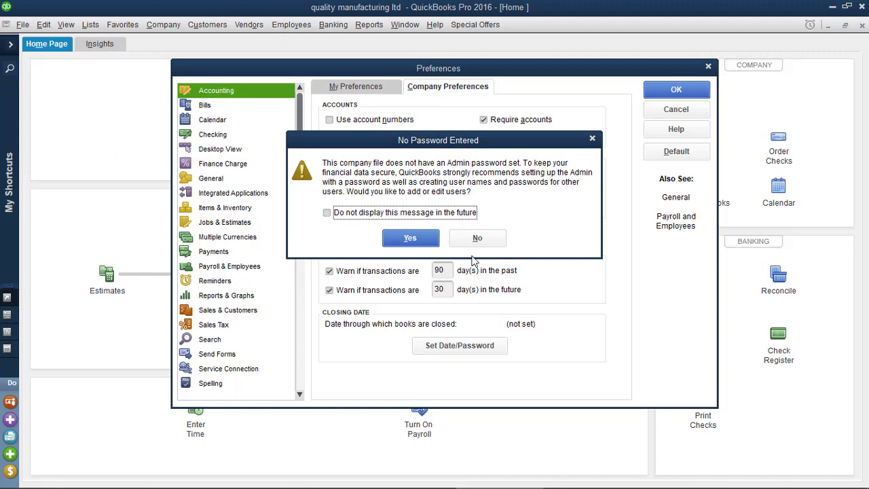
pyautogui.click(410, 238)
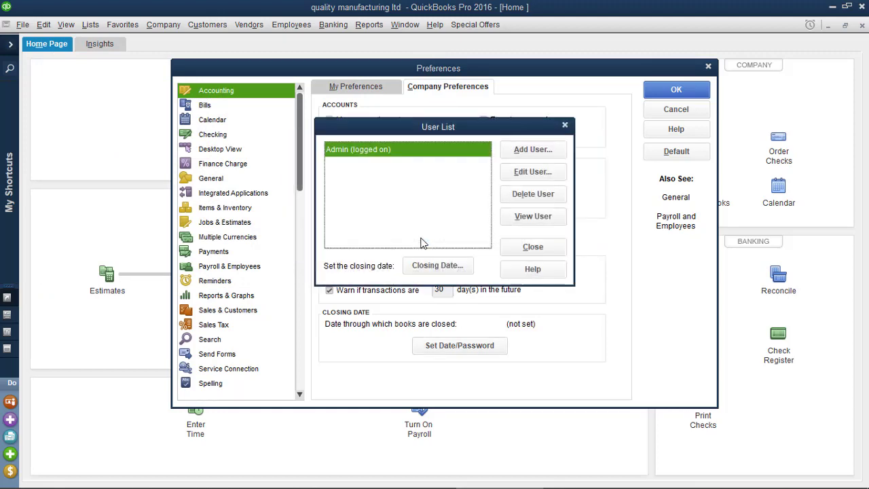
pyautogui.click(531, 248)
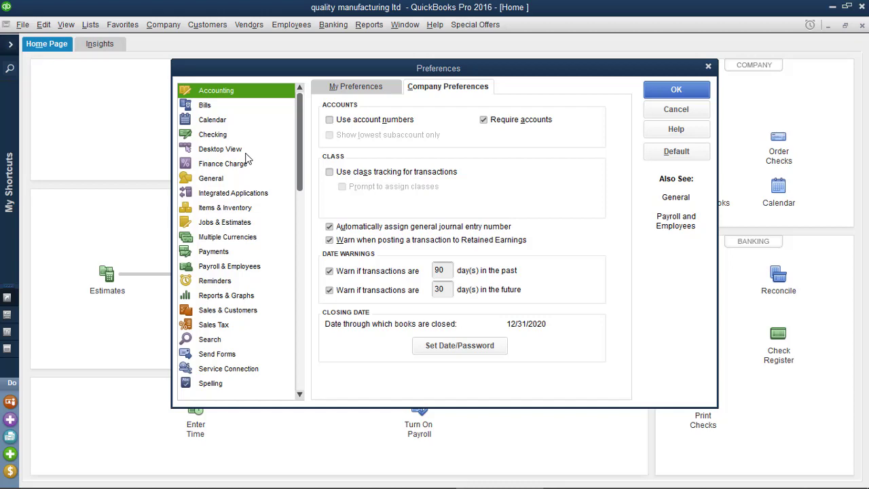
# Step: Check the transactions in Word, then turn on multiple currencies in Preferences
pyautogui.click(424, 484)
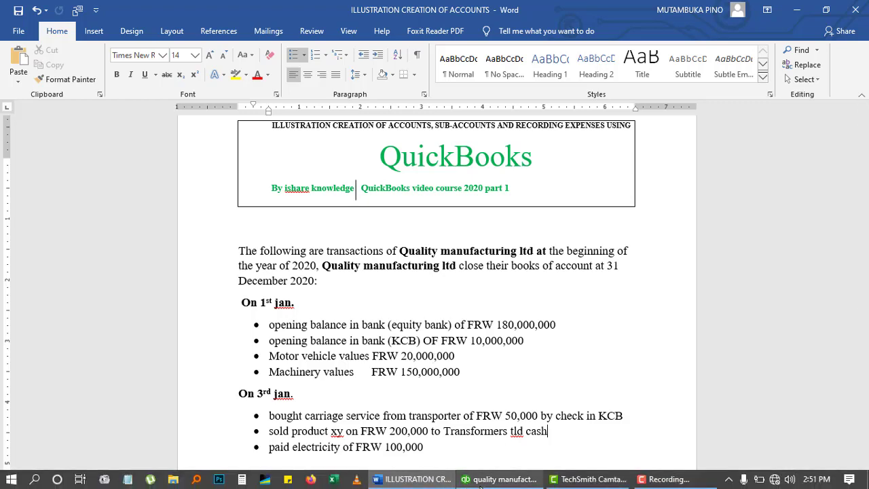
pyautogui.click(481, 485)
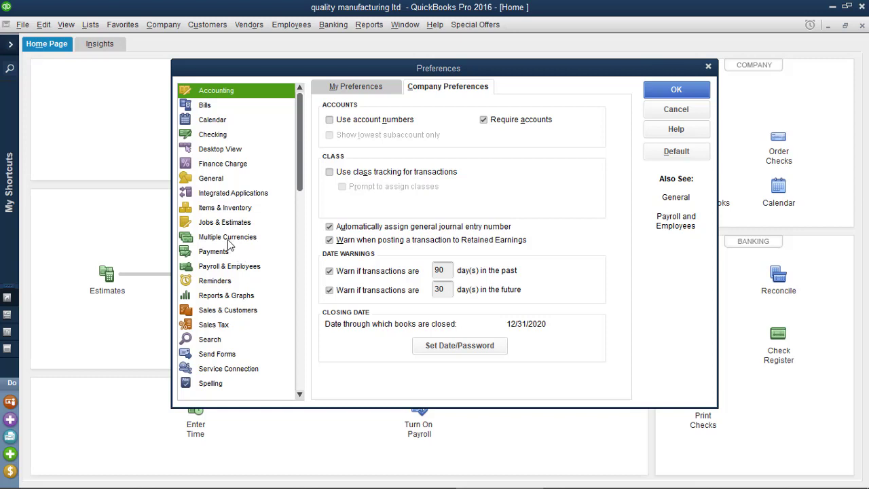
pyautogui.click(227, 237)
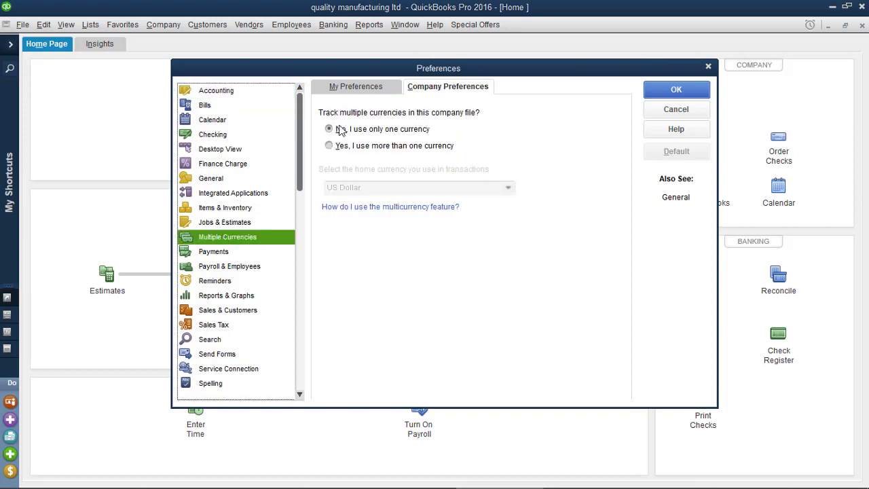
pyautogui.click(330, 147)
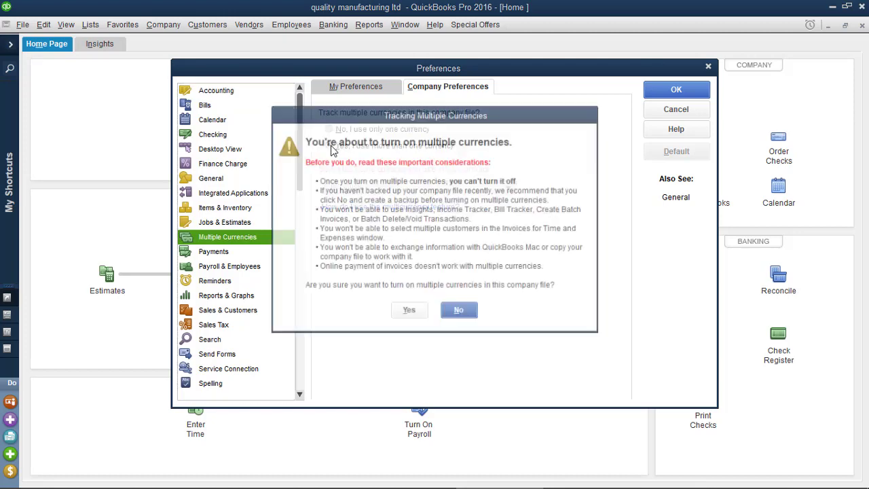
pyautogui.click(413, 313)
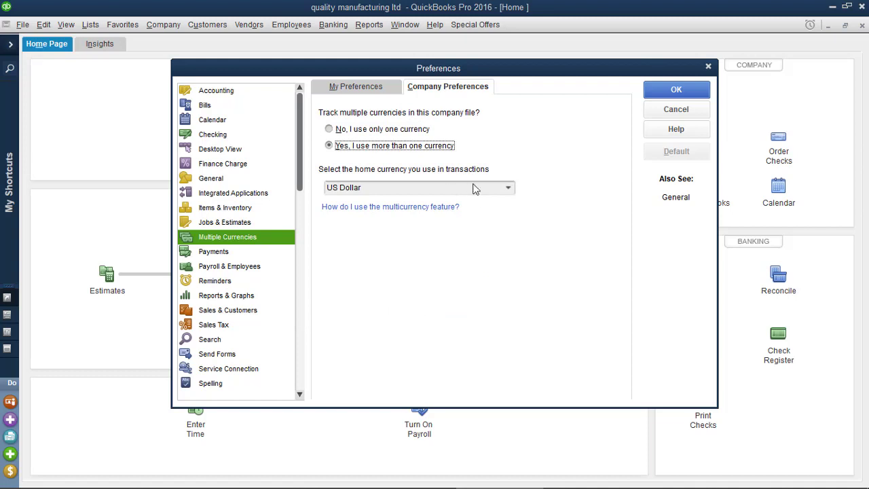
# Step: Make Rwandan Franc the active home currency and save the currency change
pyautogui.click(513, 193)
pyautogui.click(512, 192)
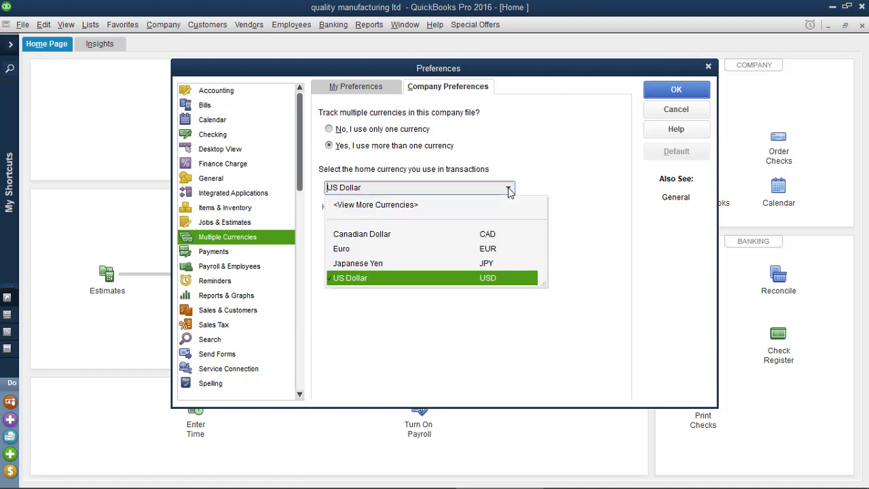
pyautogui.click(375, 205)
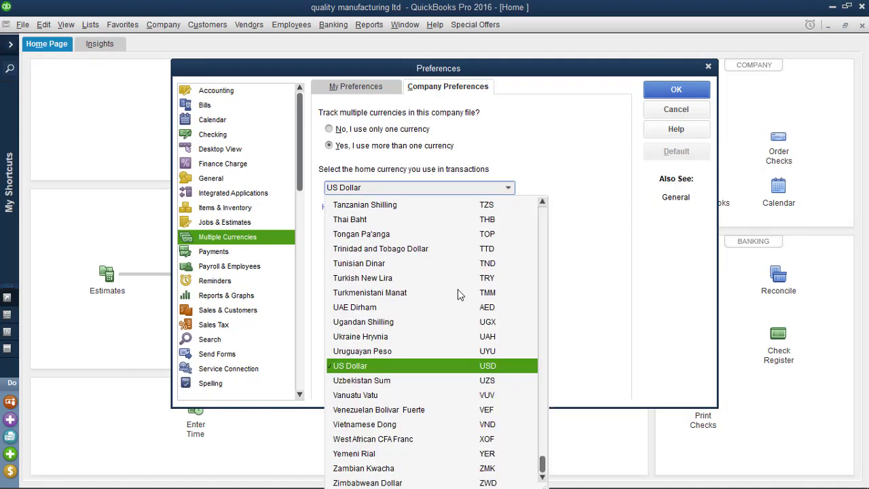
pyautogui.write('m')
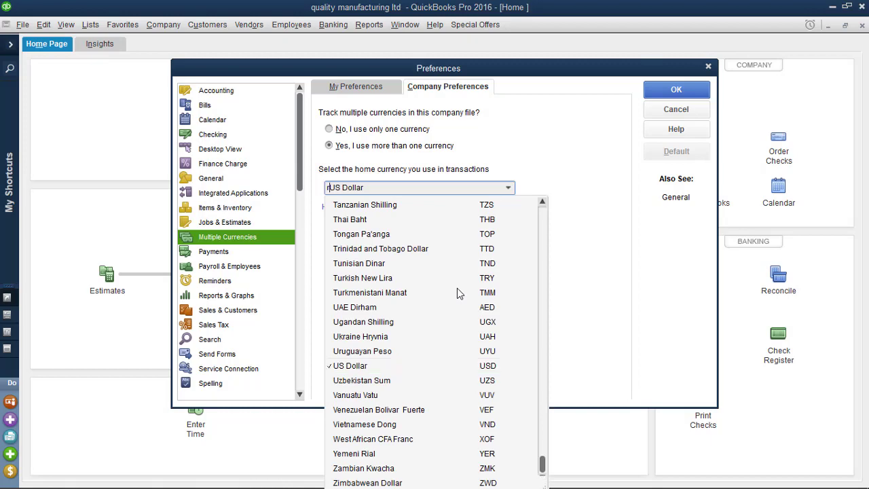
pyautogui.write('rr')
pyautogui.moveTo(541, 464); pyautogui.dragTo(541, 406)
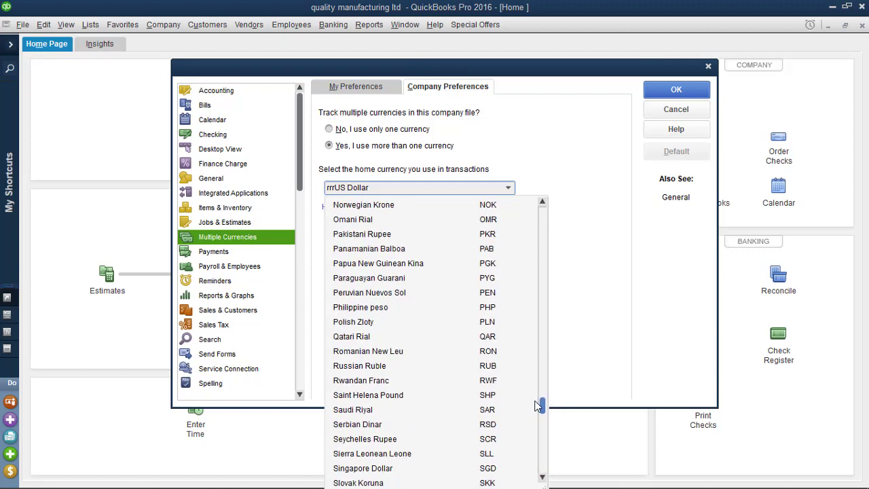
pyautogui.click(361, 381)
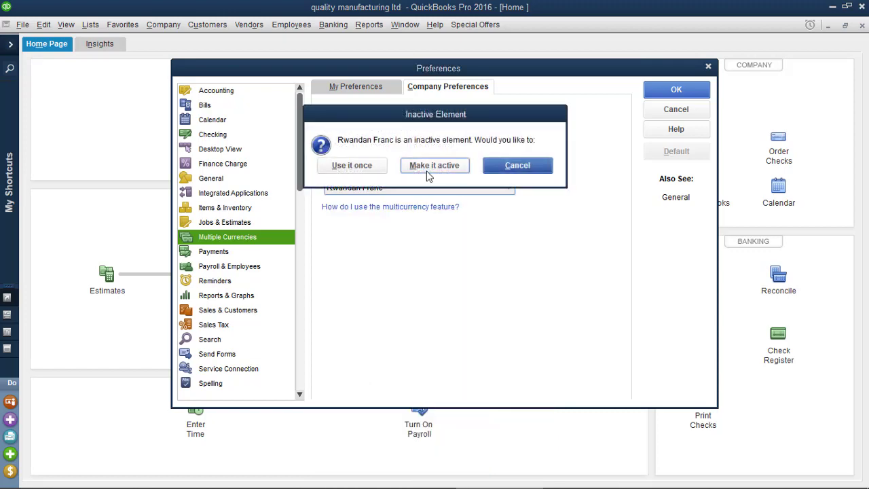
pyautogui.click(428, 175)
pyautogui.click(401, 247)
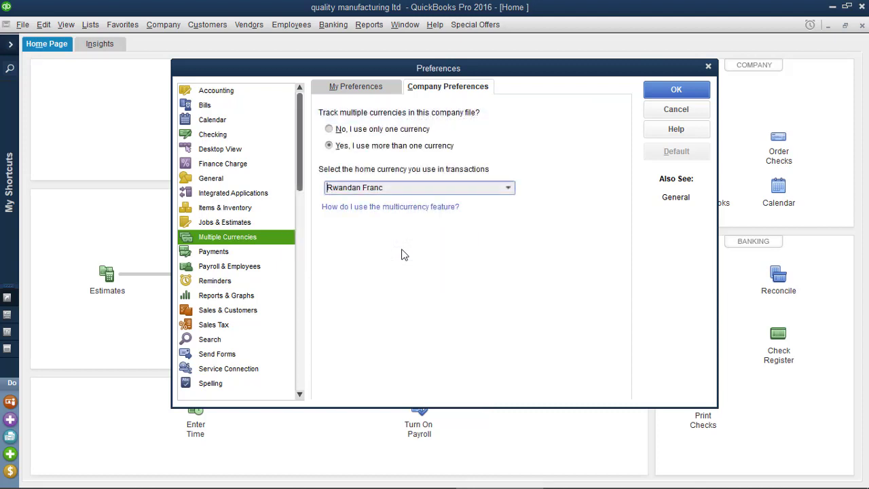
pyautogui.click(218, 207)
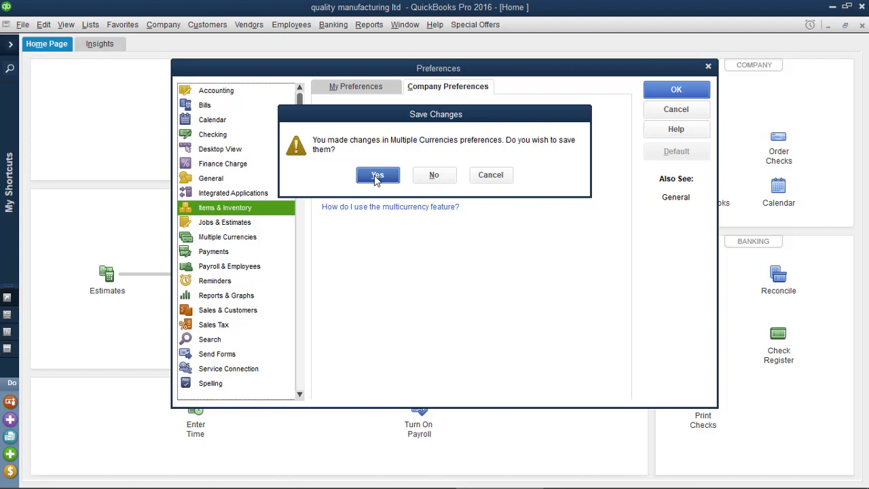
pyautogui.click(377, 176)
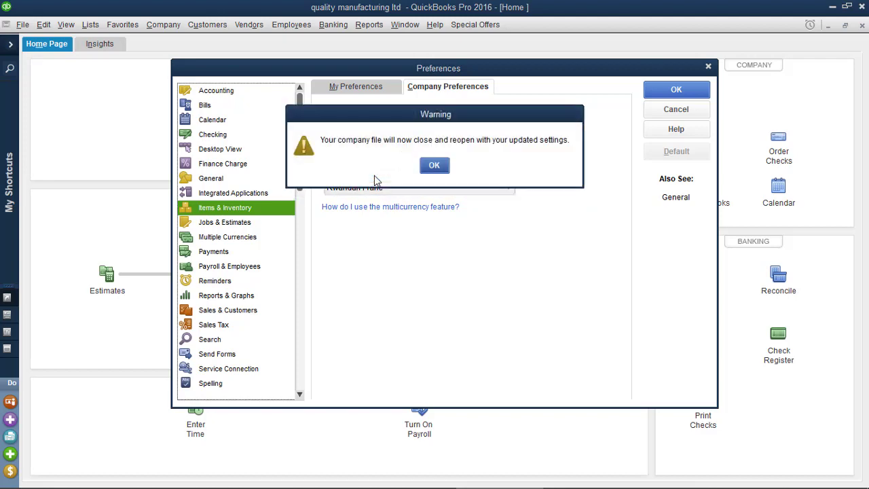
pyautogui.click(433, 168)
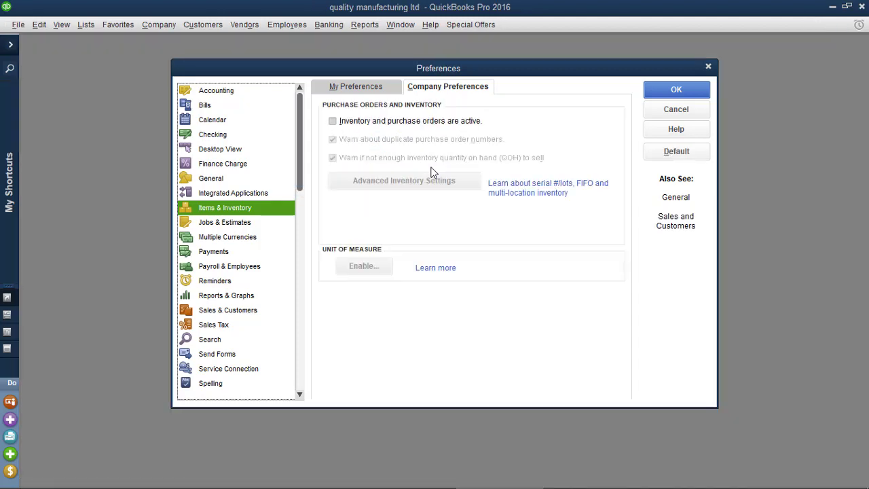
# Step: Activate inventory and purchase orders, maximize the Home page, and open the Chart of Accounts
pyautogui.click(332, 122)
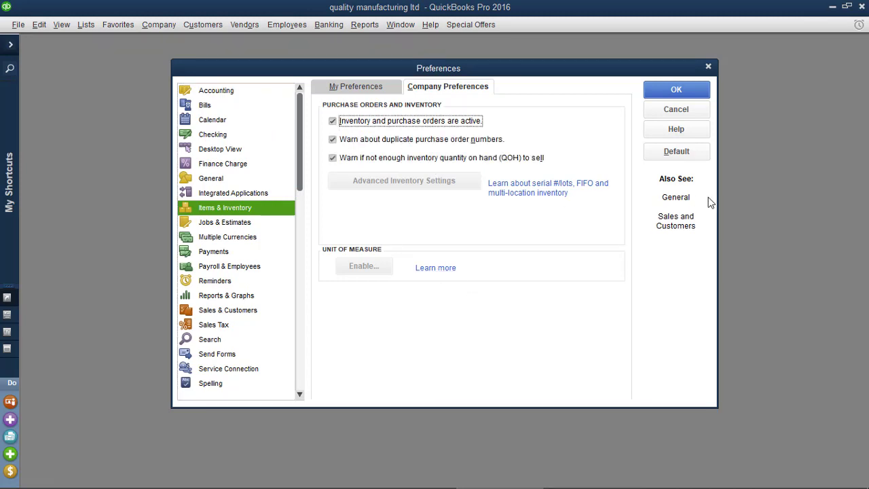
pyautogui.click(676, 91)
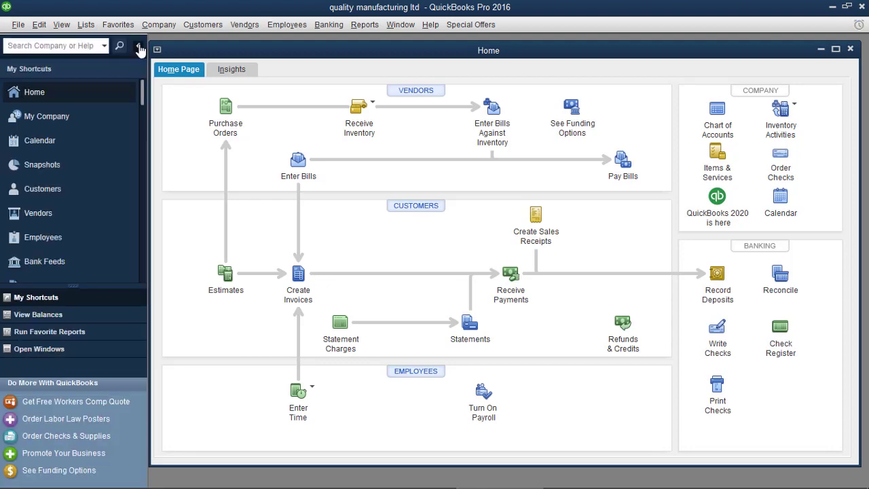
pyautogui.click(139, 45)
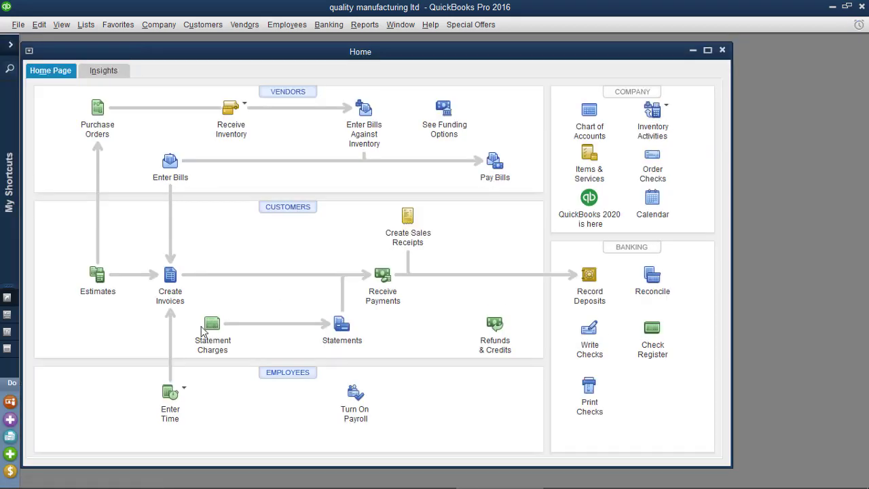
pyautogui.click(708, 50)
pyautogui.click(444, 479)
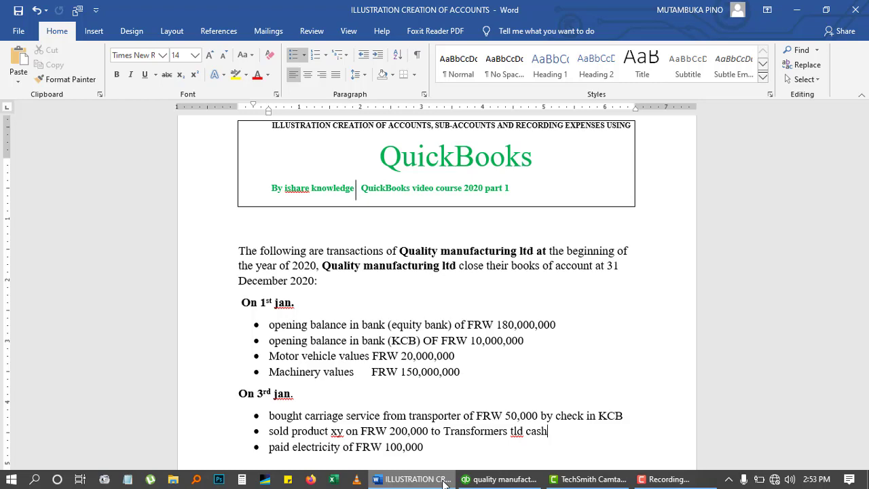
pyautogui.click(516, 483)
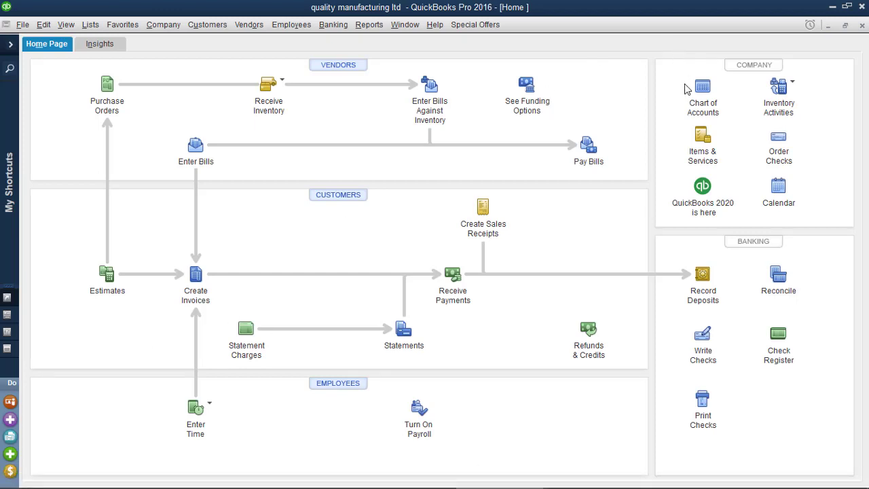
pyautogui.click(700, 104)
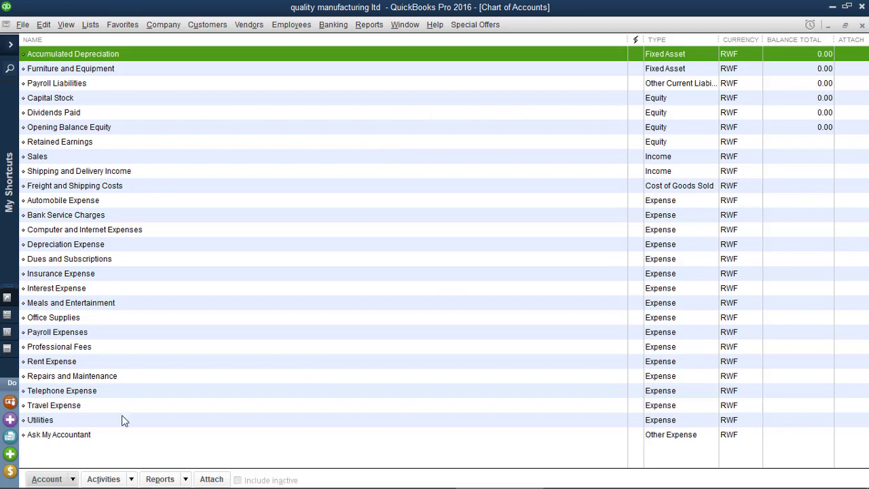
# Step: Add a Bank-type account named 'bank' with Save & New, then view the Word transactions
pyautogui.click(46, 479)
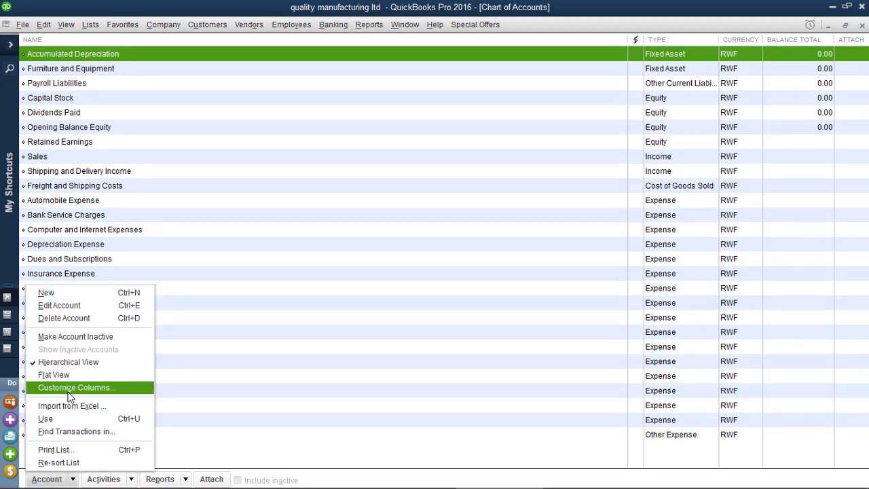
pyautogui.click(59, 293)
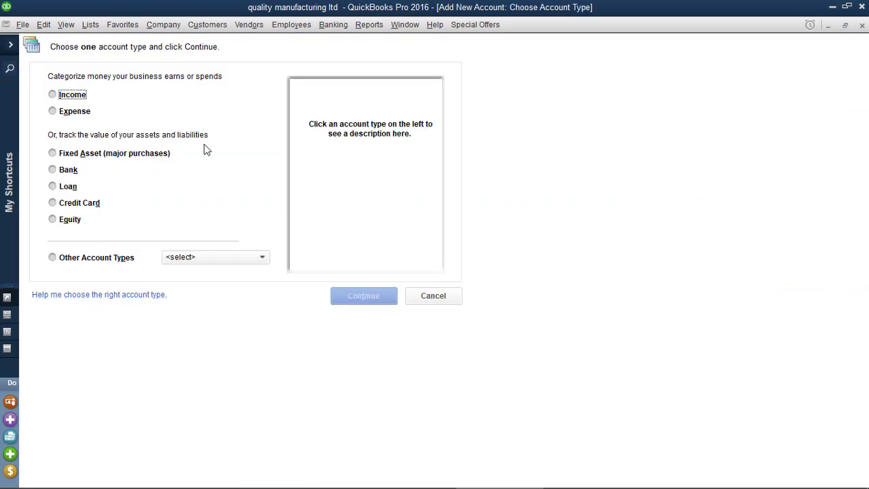
pyautogui.click(53, 169)
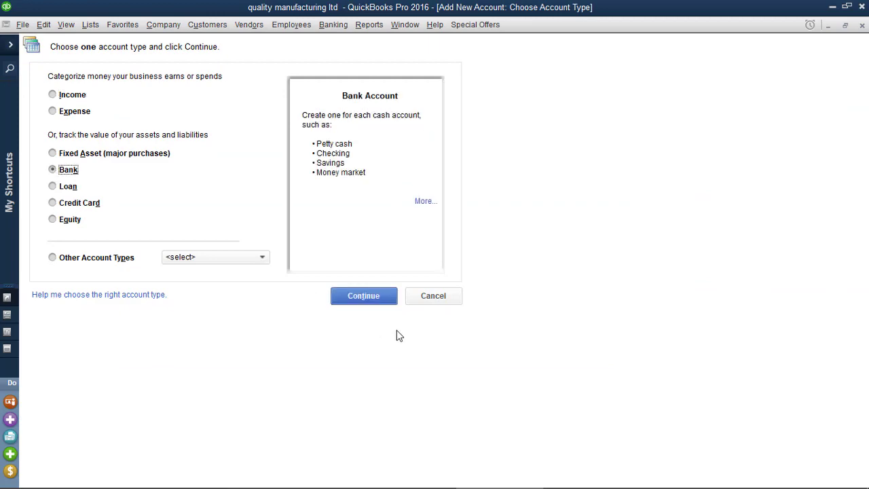
pyautogui.click(376, 298)
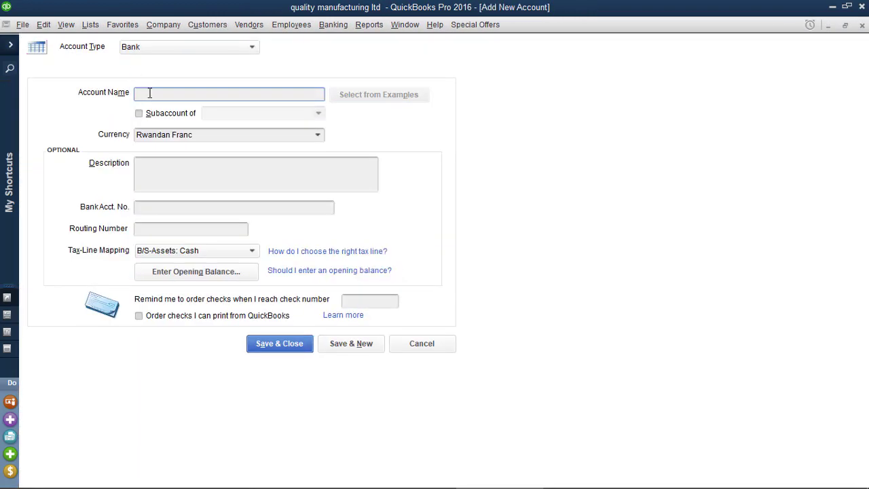
pyautogui.write('bank')
pyautogui.click(347, 344)
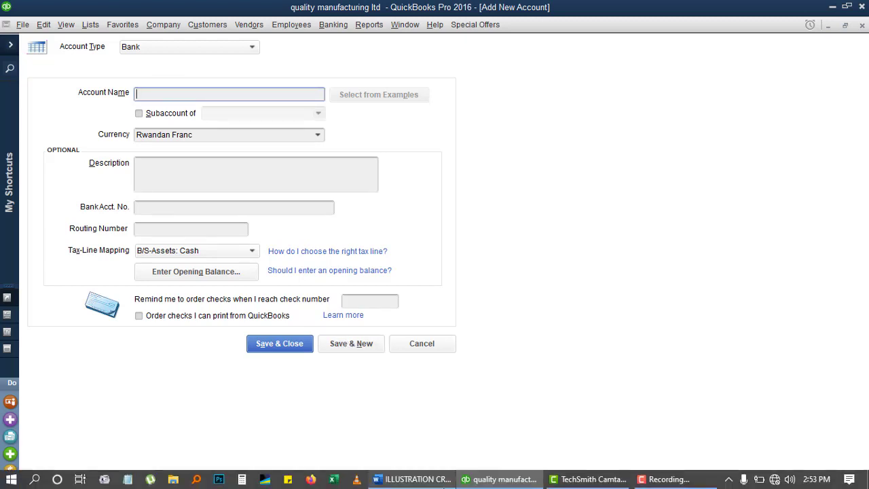
pyautogui.click(419, 479)
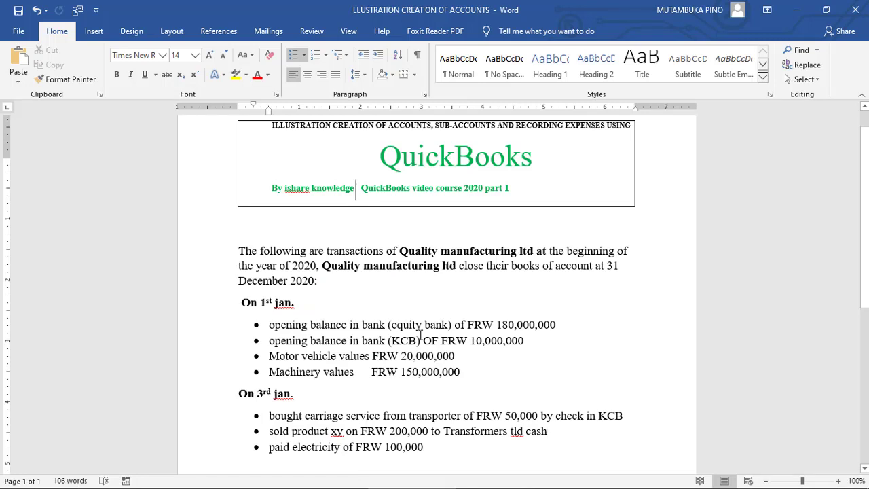
# Step: Return from Word to the blank QuickBooks Add New Account form
pyautogui.moveTo(486, 482)
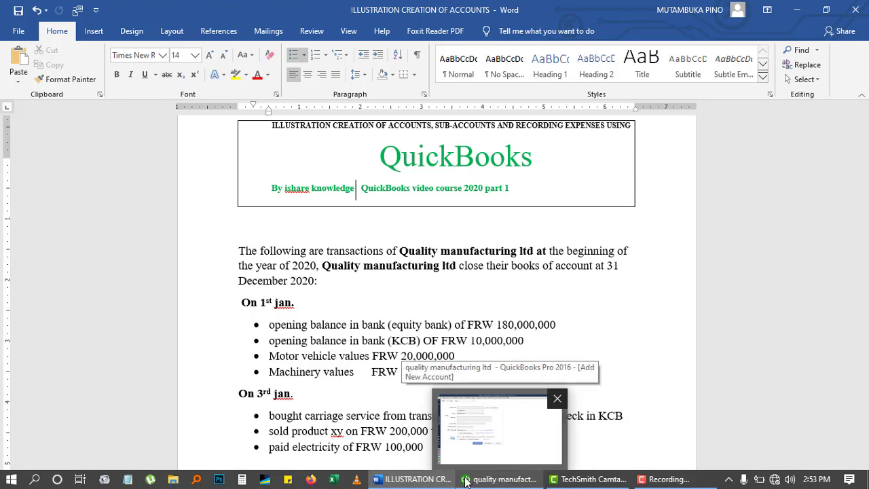
pyautogui.click(512, 481)
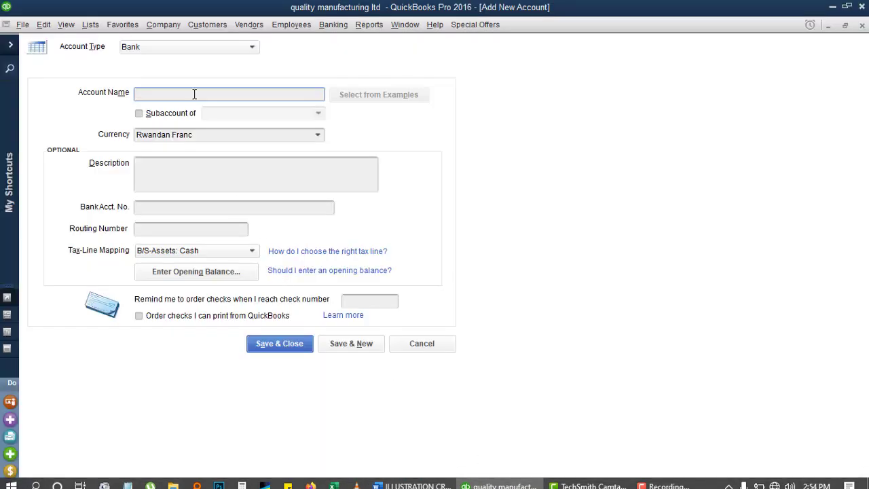
# Step: Name the account 'equity bank' as a subaccount of bank and open its opening balance
pyautogui.write('equ')
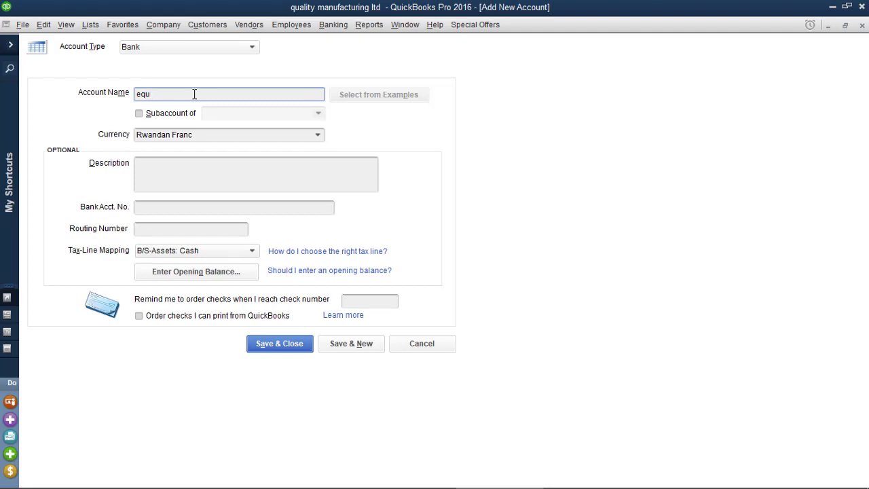
pyautogui.write('ity bank')
pyautogui.click(178, 114)
pyautogui.click(319, 113)
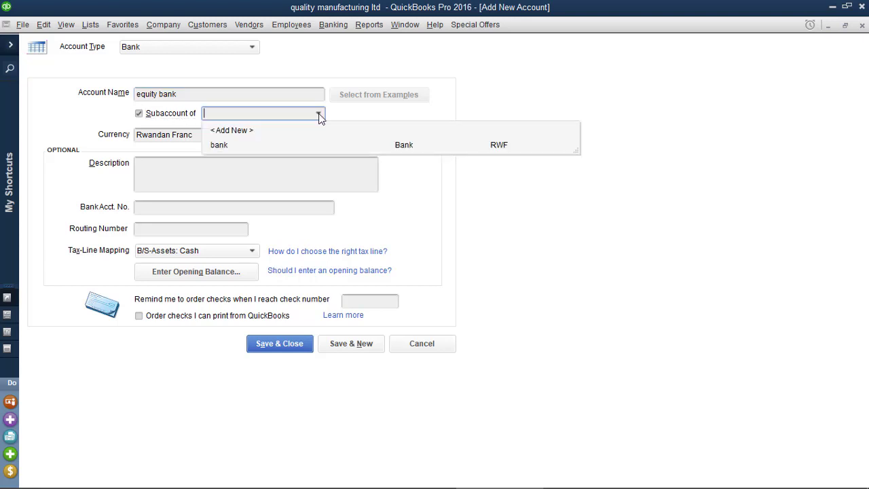
pyautogui.click(242, 145)
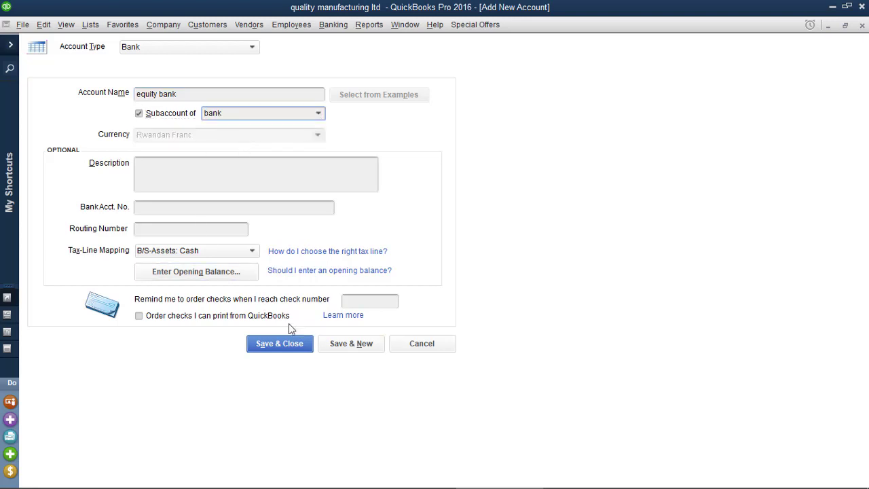
pyautogui.click(228, 272)
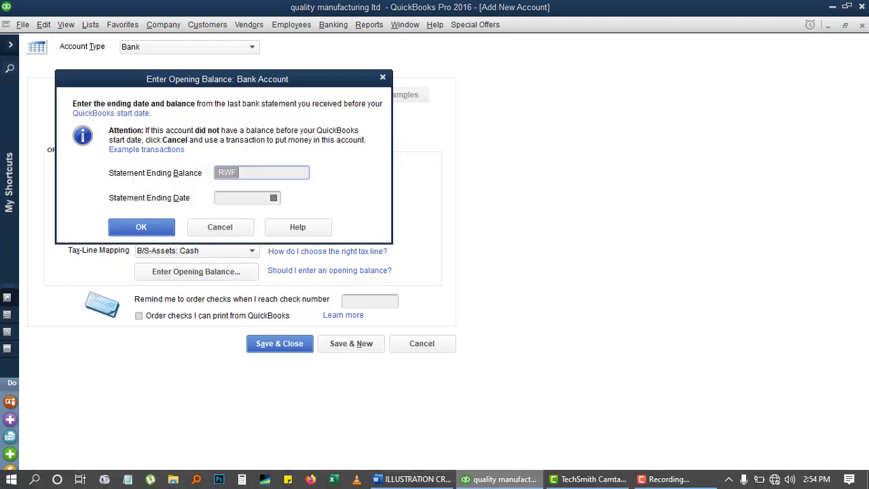
# Step: Enter a 180,000,000 opening balance for equity bank dated 01/01/2020
pyautogui.click(421, 479)
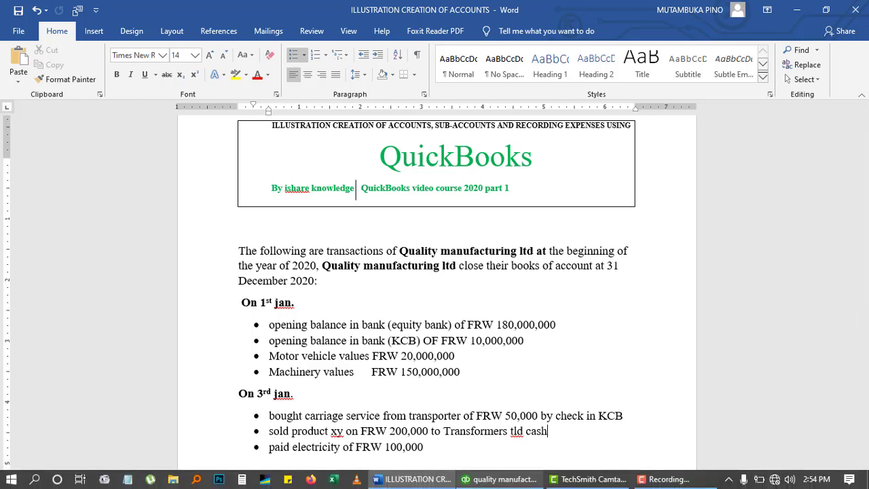
pyautogui.click(499, 478)
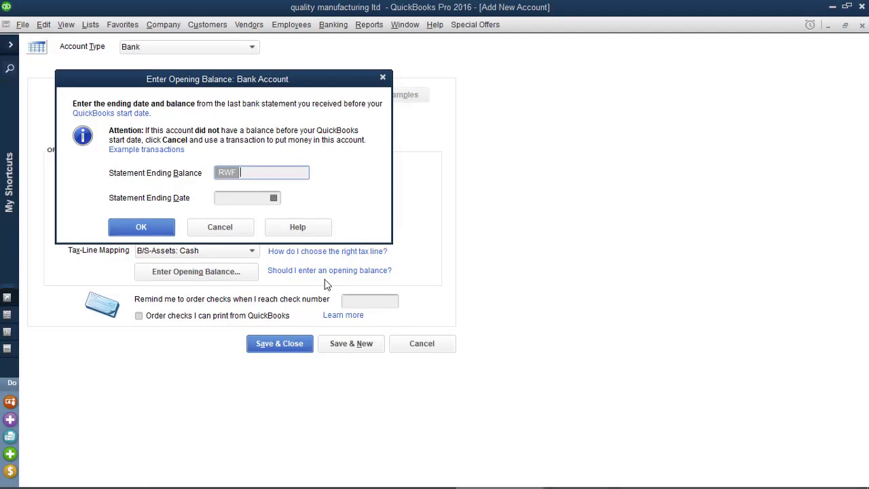
pyautogui.write('180000')
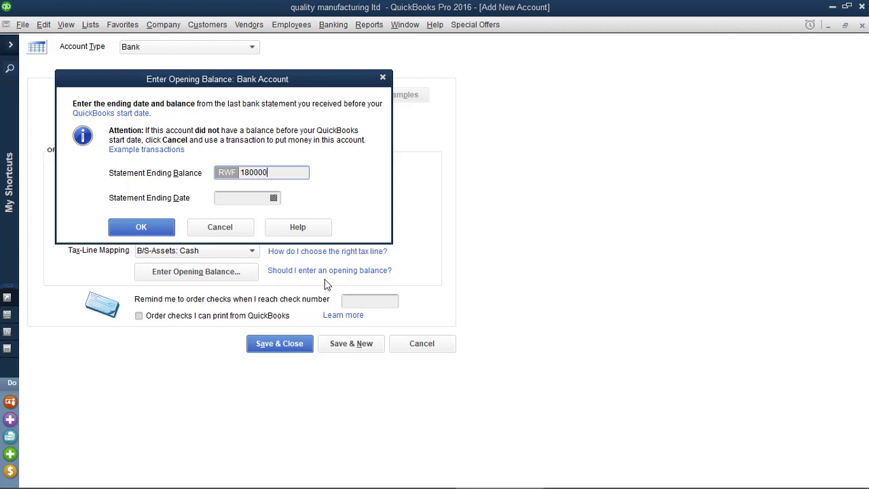
pyautogui.write('000')
pyautogui.click(274, 198)
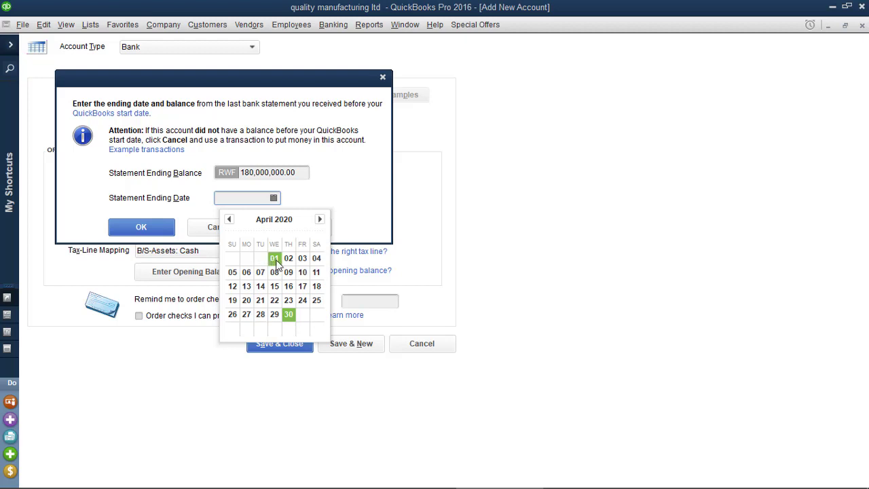
pyautogui.click(229, 220)
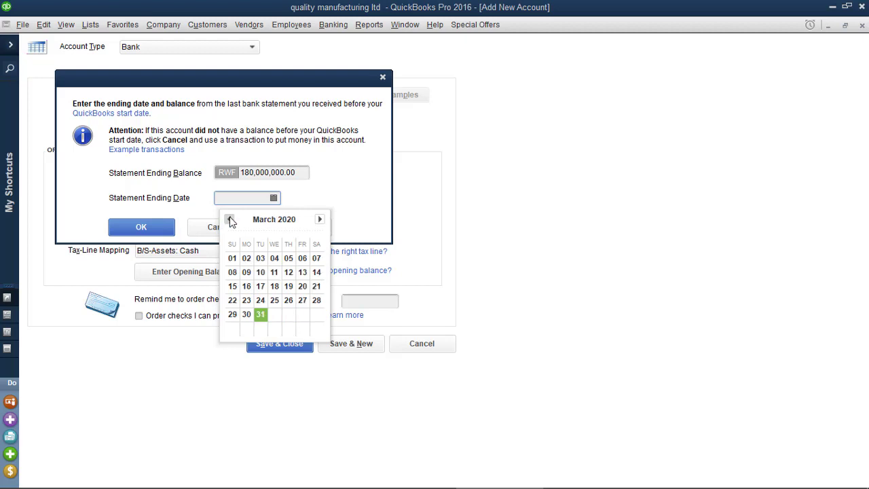
pyautogui.click(229, 219)
pyautogui.click(230, 219)
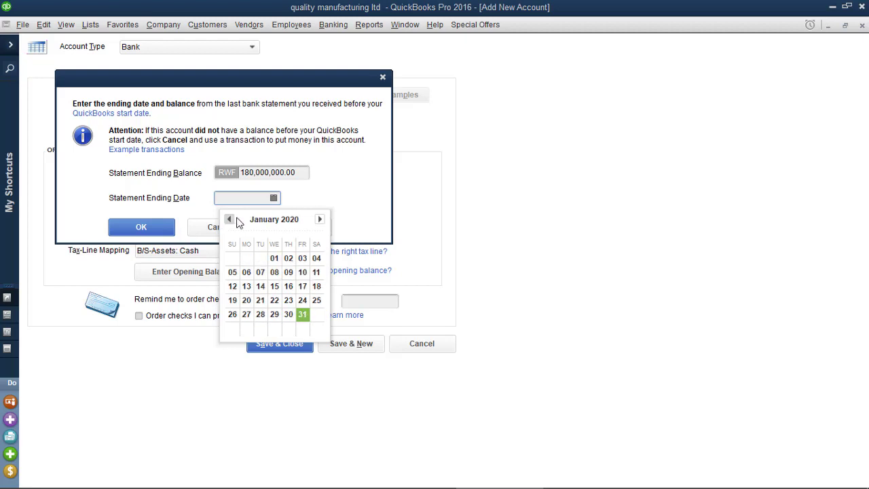
pyautogui.click(275, 259)
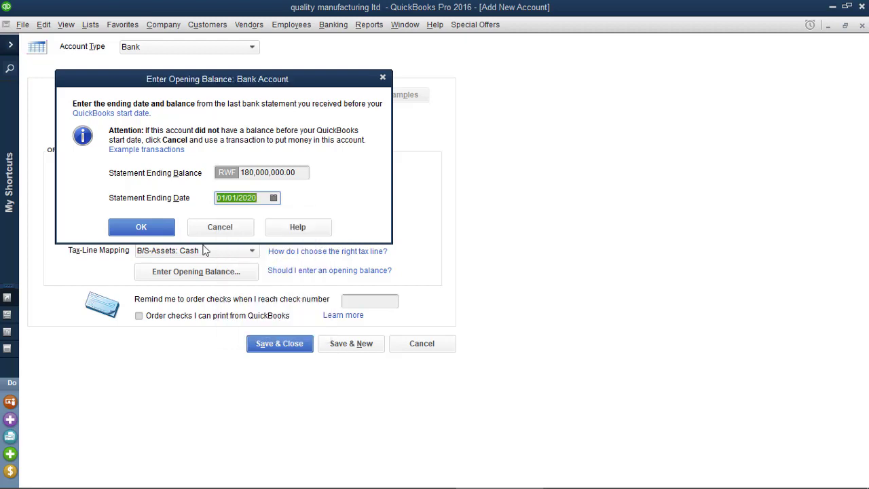
# Step: Confirm the balance and save the equity bank account, accepting the warning
pyautogui.click(141, 228)
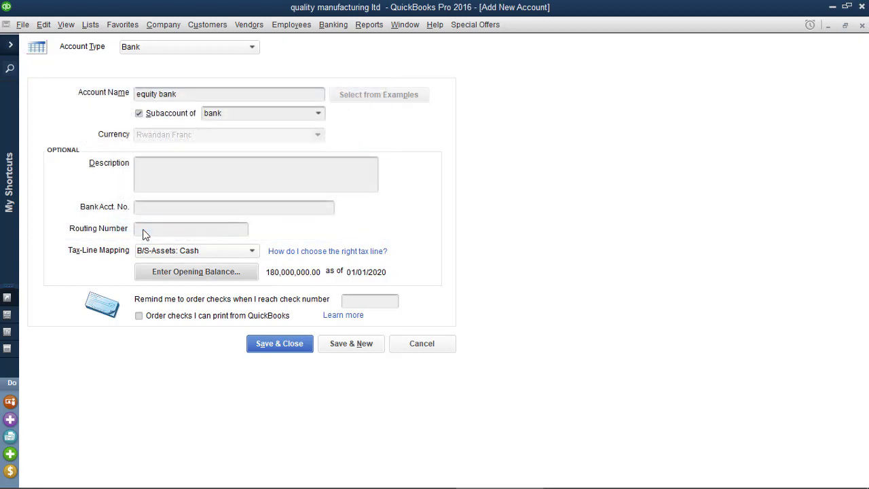
pyautogui.click(347, 346)
pyautogui.click(410, 278)
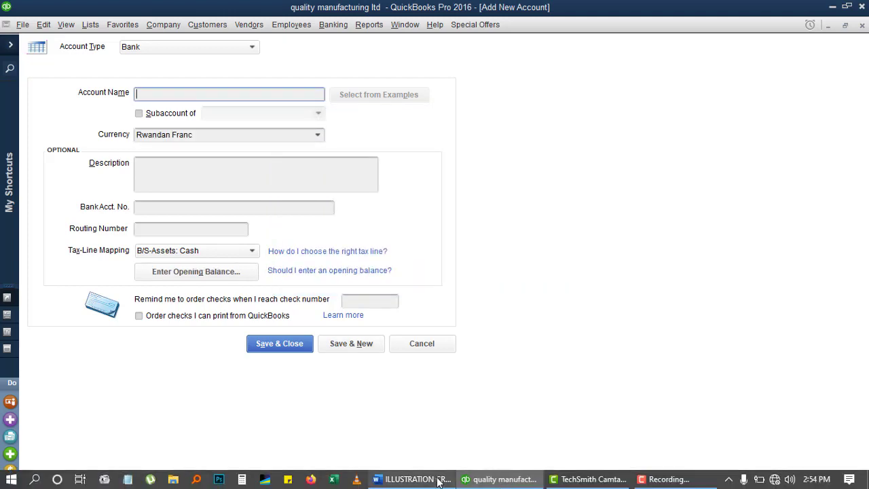
pyautogui.click(410, 479)
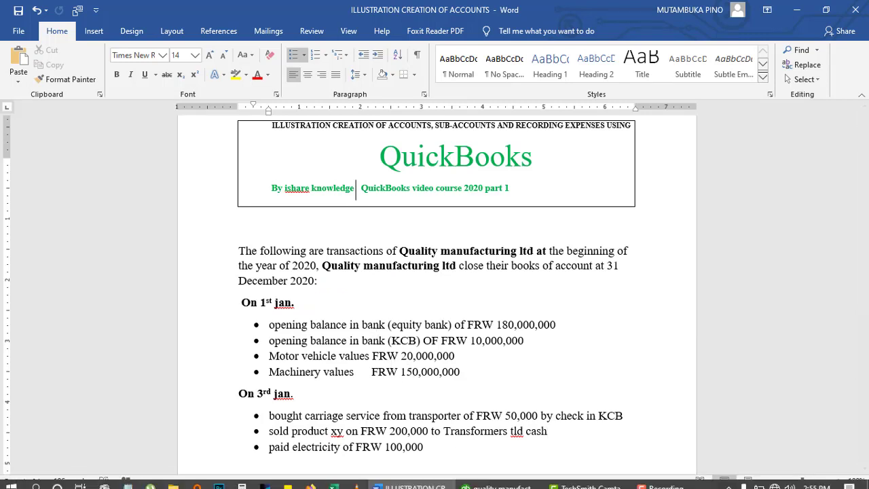
pyautogui.click(523, 485)
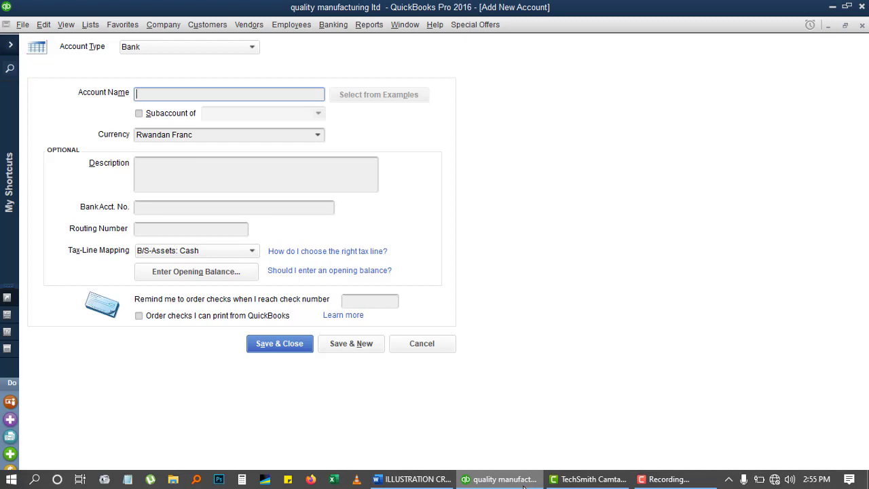
# Step: Name the new account KCB and make it a subaccount of bank
pyautogui.write('k')
pyautogui.press('BackSpace')
pyautogui.press('BackSpace')
pyautogui.write('KV')
pyautogui.press('BackSpace')
pyautogui.write('CB')
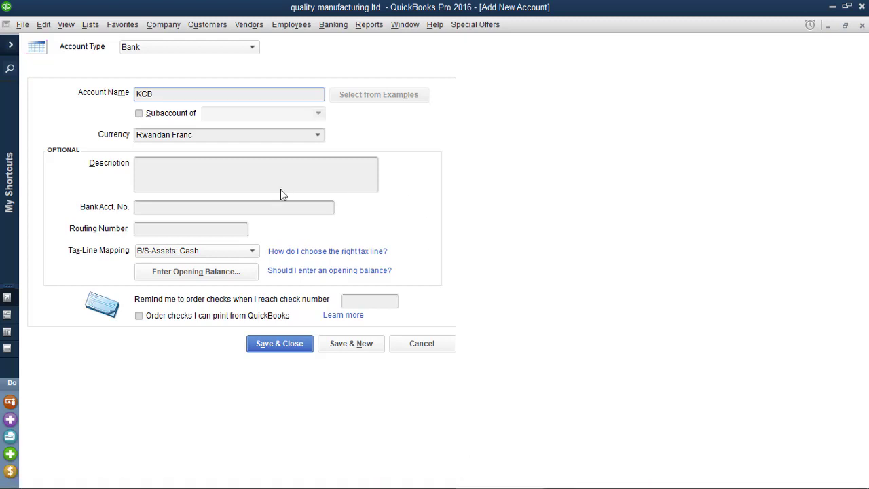
pyautogui.click(139, 113)
pyautogui.click(224, 114)
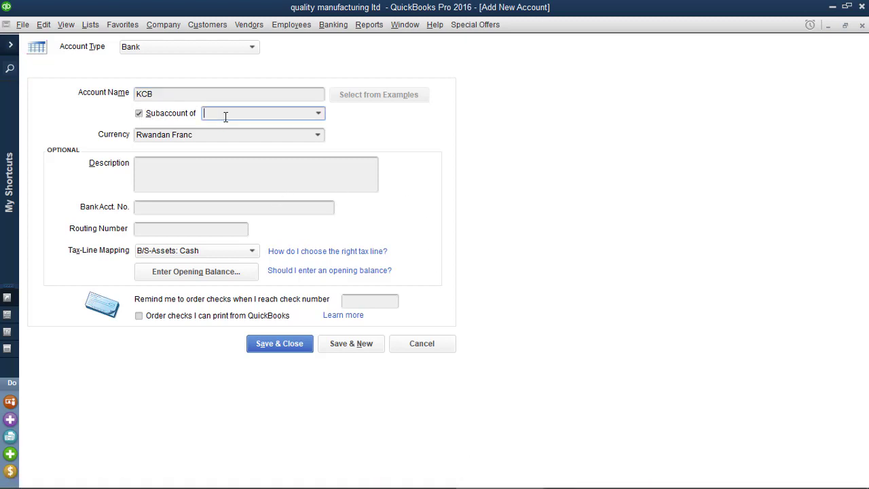
pyautogui.click(318, 114)
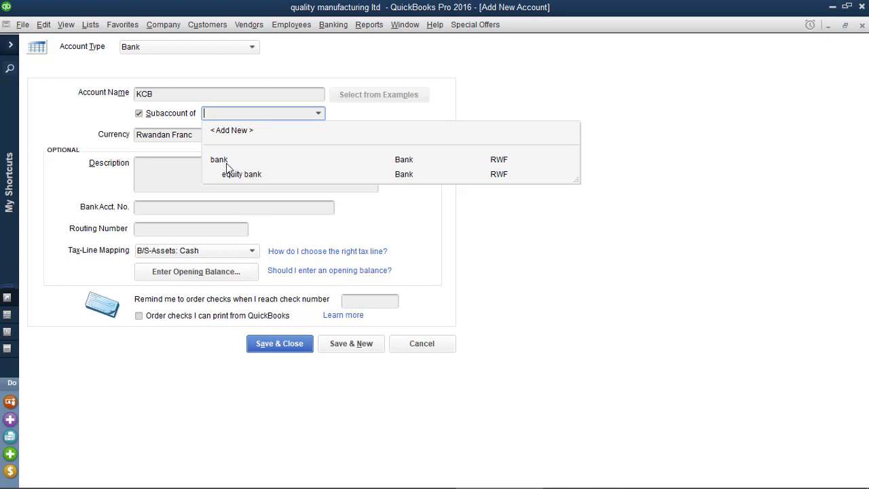
pyautogui.click(226, 161)
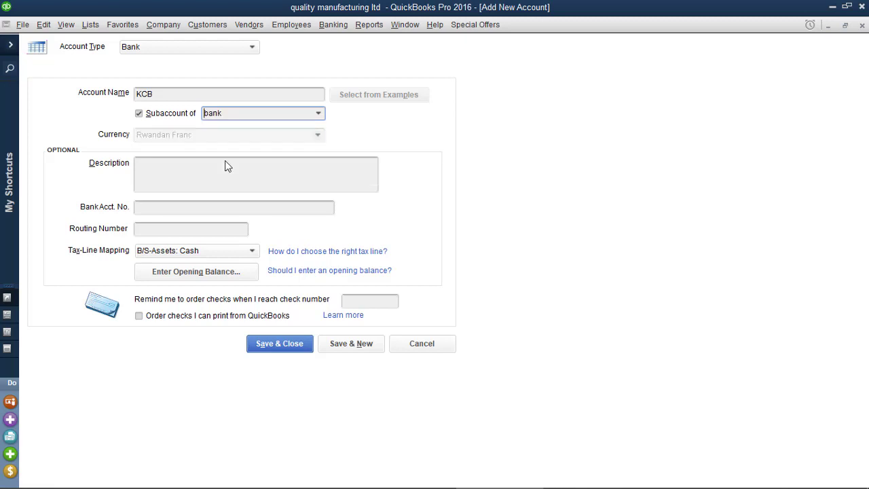
# Step: Give KCB a 10,000,000 opening balance as of 01/01/2020 and save, accepting the warning
pyautogui.click(216, 278)
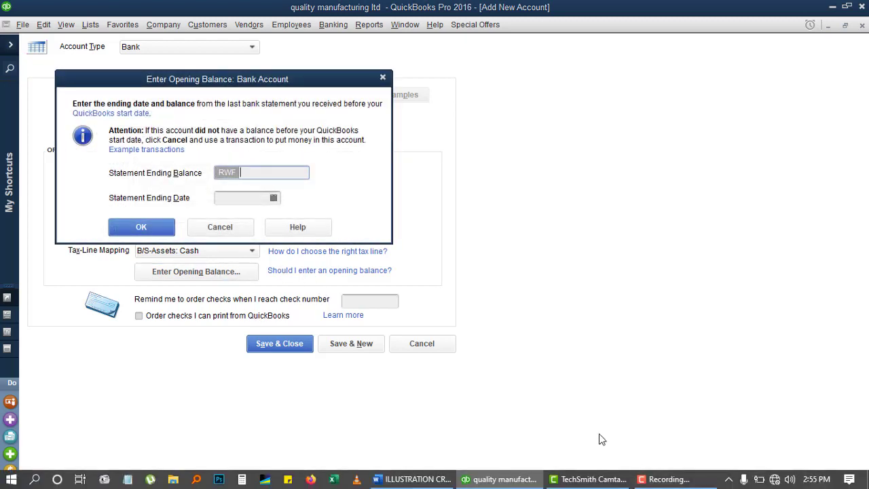
pyautogui.write('10000000')
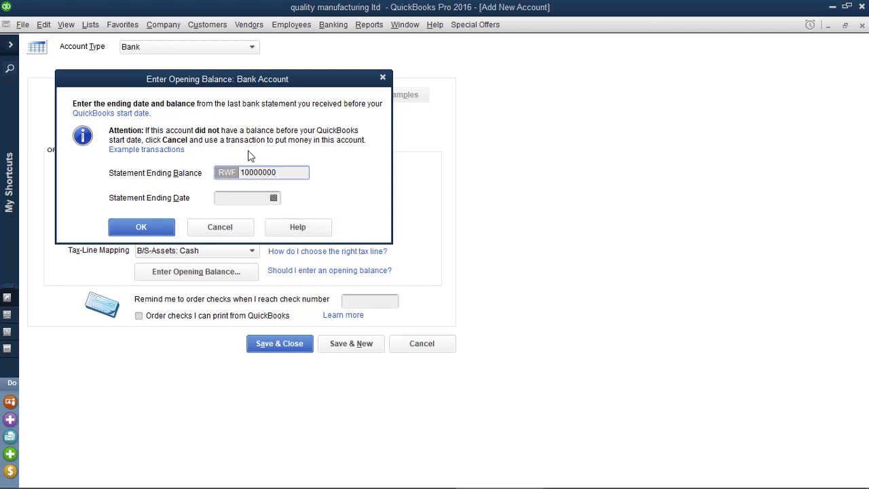
pyautogui.click(272, 198)
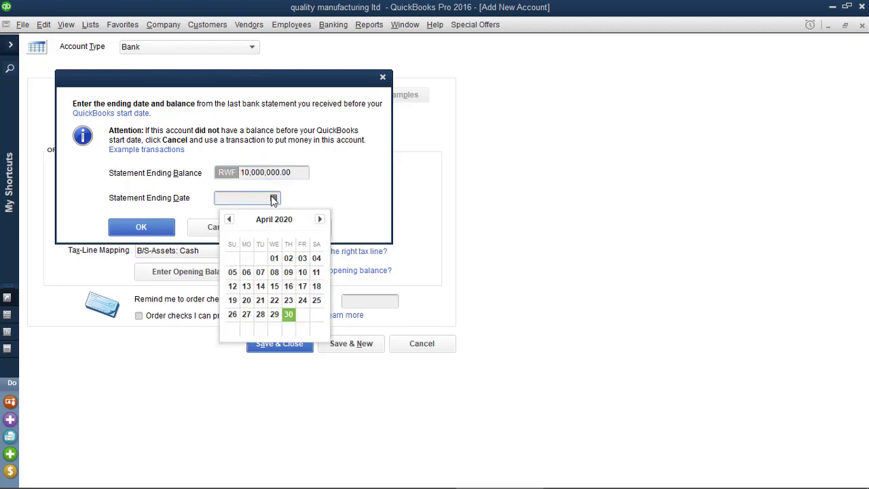
pyautogui.click(228, 219)
pyautogui.click(229, 219)
pyautogui.click(229, 220)
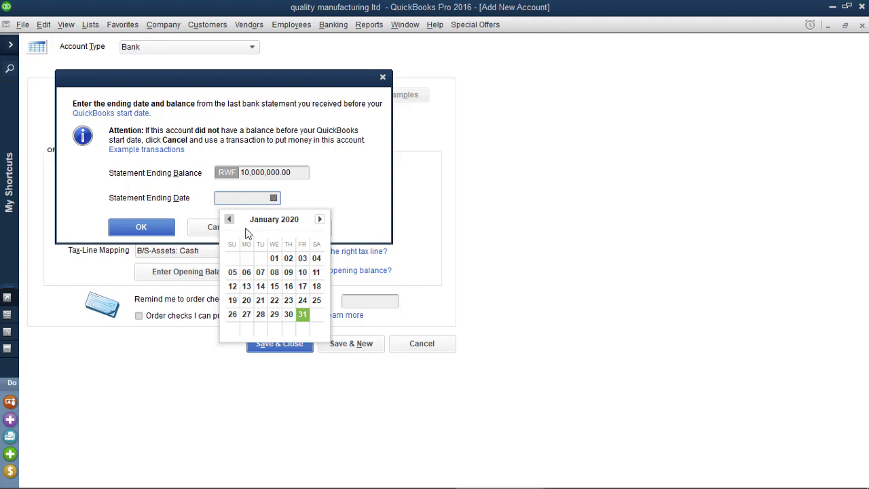
pyautogui.click(274, 258)
pyautogui.click(141, 227)
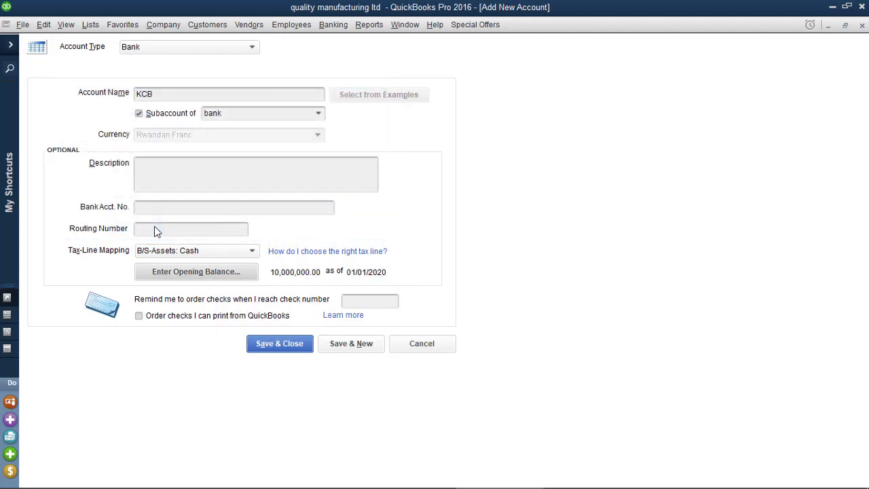
pyautogui.click(344, 346)
pyautogui.click(409, 274)
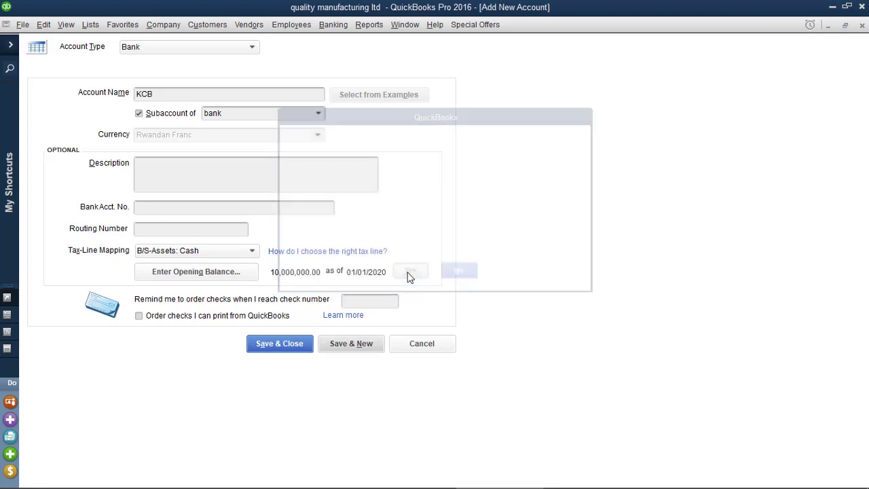
pyautogui.click(417, 479)
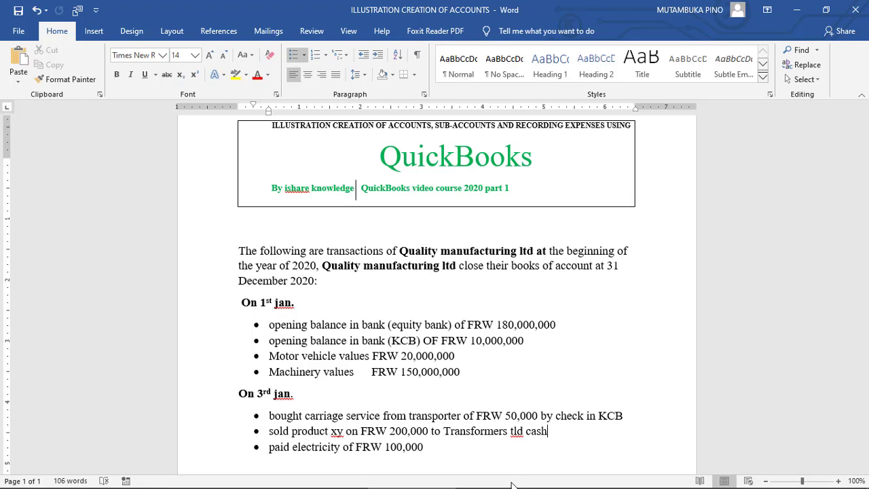
pyautogui.moveTo(500, 479)
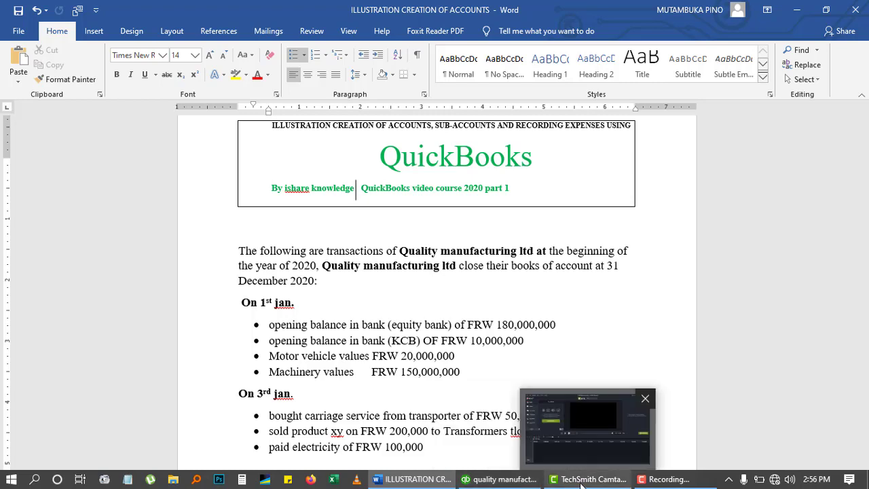
pyautogui.click(499, 479)
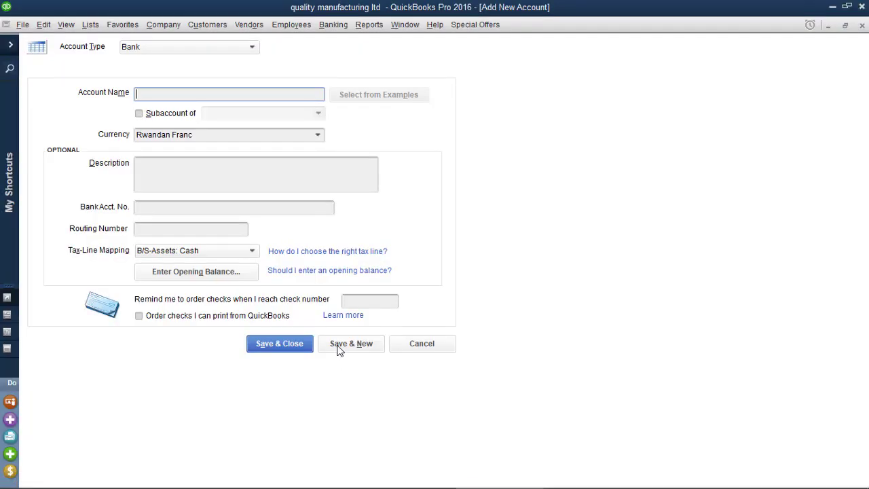
# Step: Create and save a Fixed Asset account named PPE
pyautogui.click(163, 53)
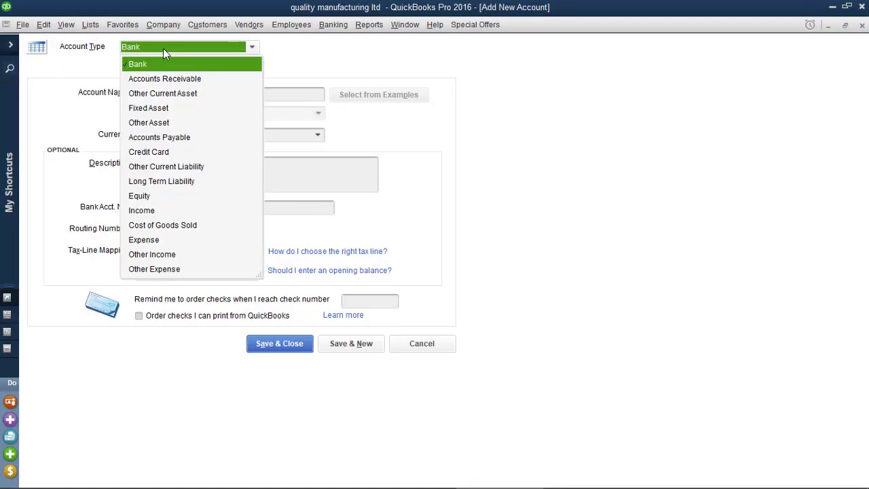
pyautogui.click(158, 109)
pyautogui.click(186, 99)
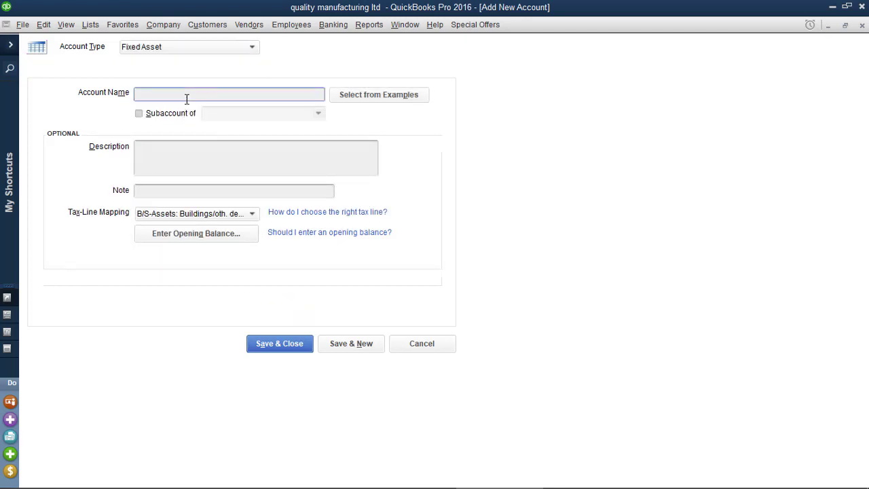
pyautogui.write('PPE')
pyautogui.click(339, 349)
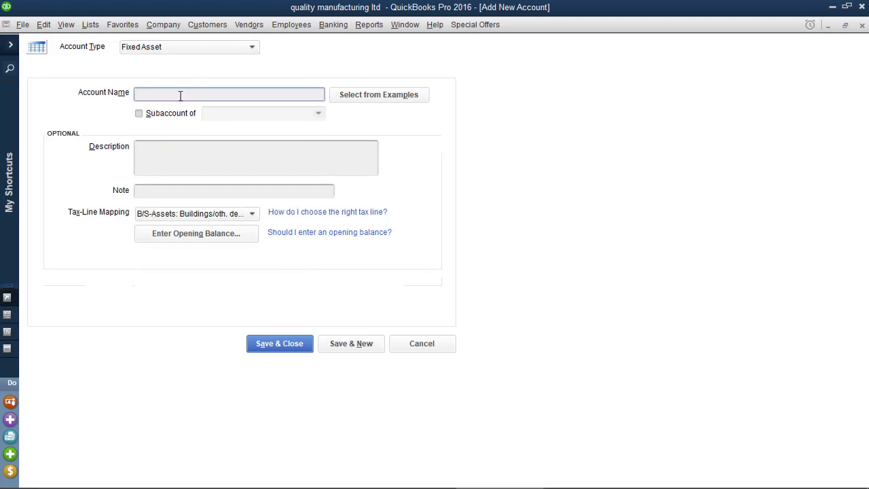
# Step: Start a MOTOR VEHICLE account as a subaccount of PPE
pyautogui.write('MOTOR VEHICLE')
pyautogui.click(161, 112)
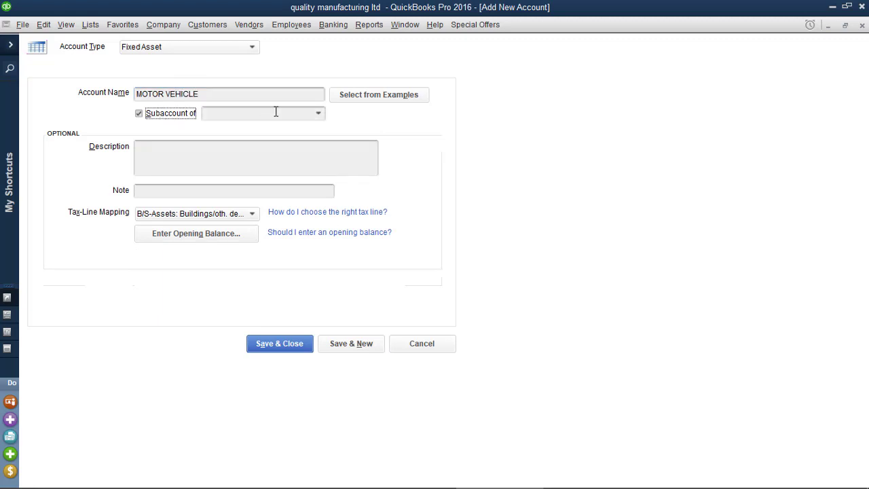
pyautogui.click(313, 119)
pyautogui.write('PPE')
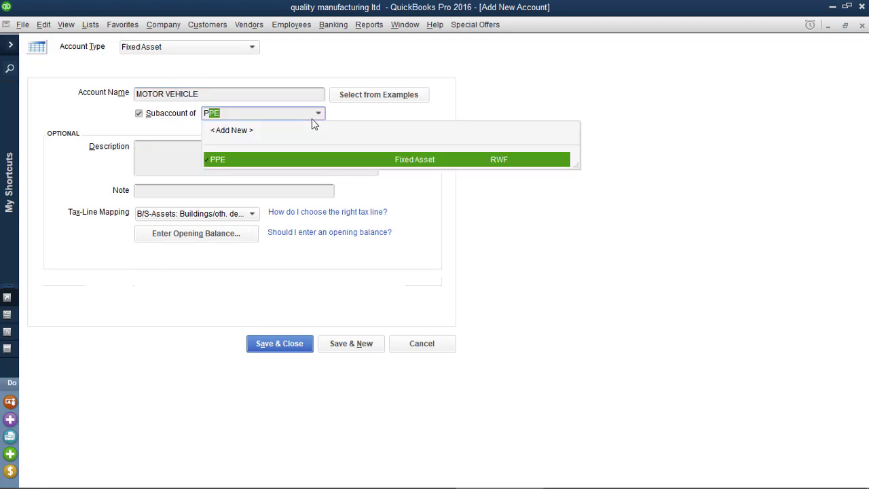
pyautogui.click(236, 159)
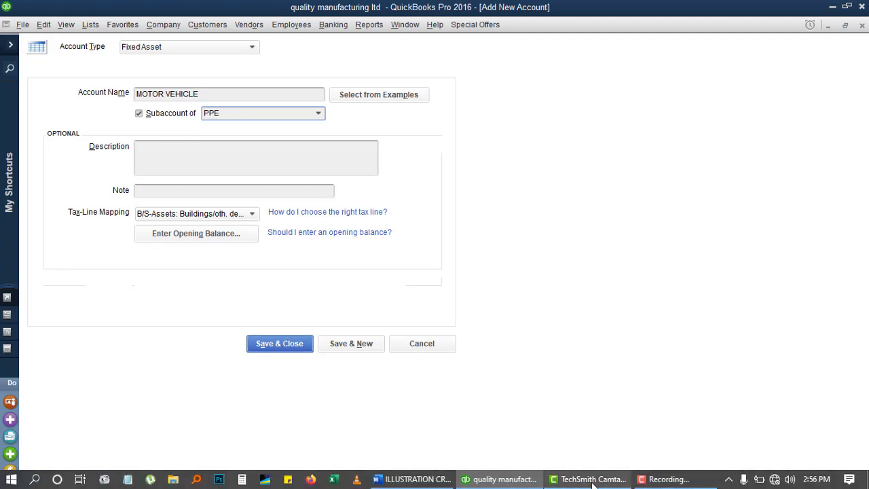
pyautogui.click(411, 479)
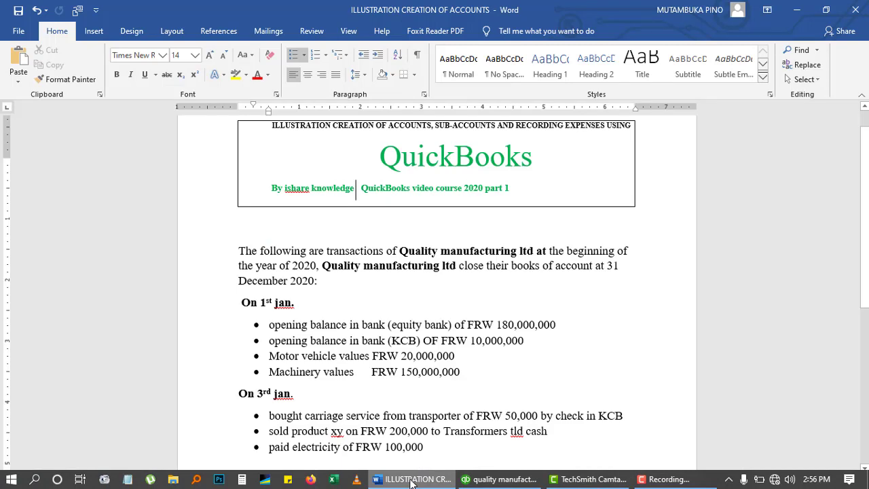
pyautogui.click(411, 478)
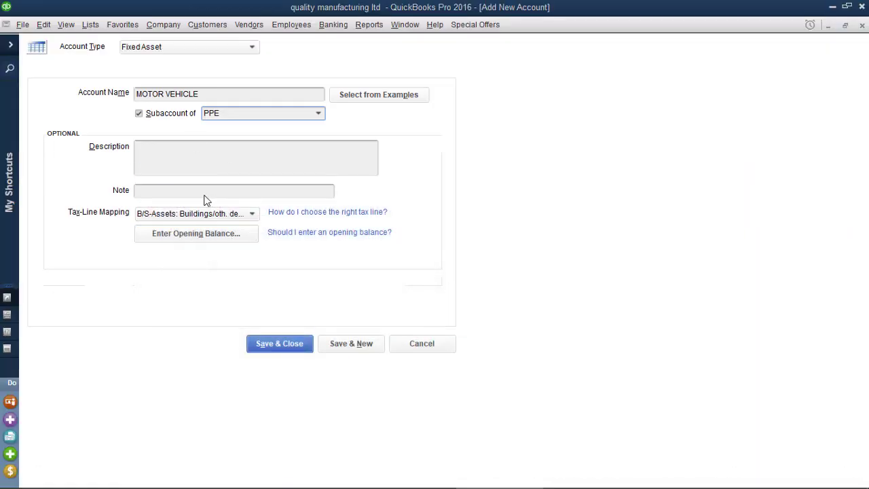
# Step: Give MOTOR VEHICLE a 20,000,000 opening balance as of 01/01/2020 and save, accepting the warning
pyautogui.click(216, 235)
pyautogui.write('20')
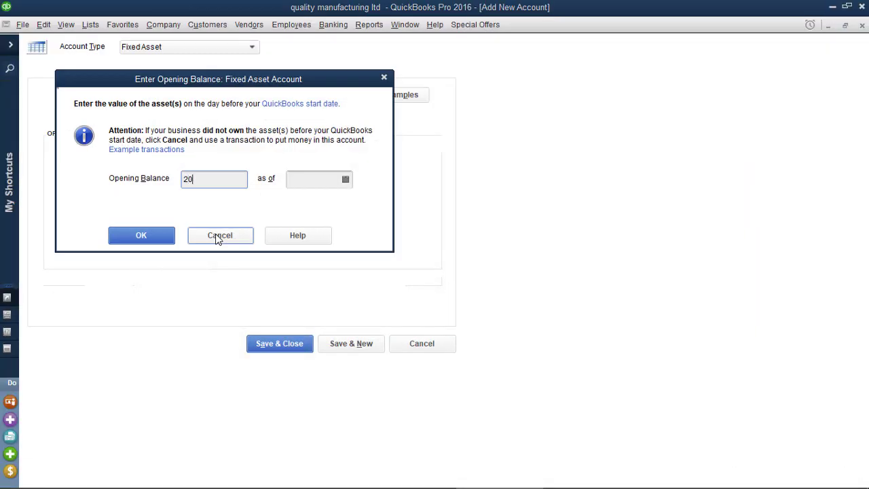
pyautogui.write('000000')
pyautogui.click(345, 179)
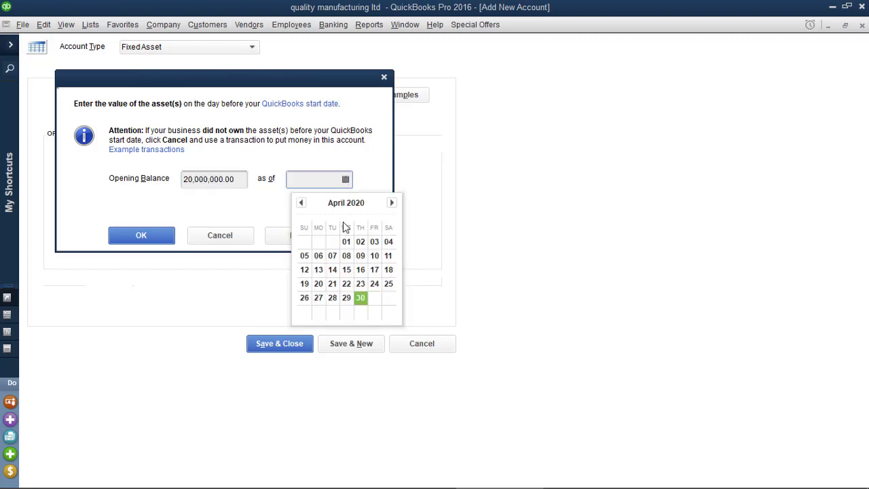
pyautogui.click(301, 203)
pyautogui.click(301, 203)
pyautogui.click(301, 203)
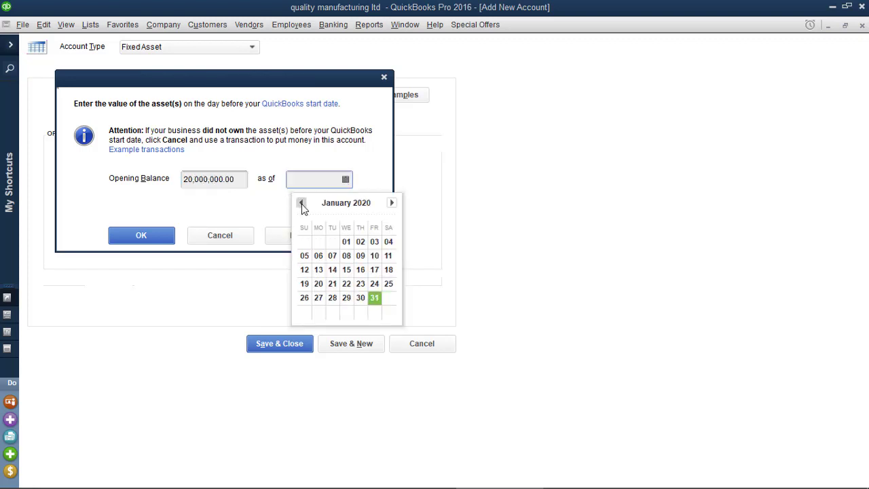
pyautogui.click(346, 242)
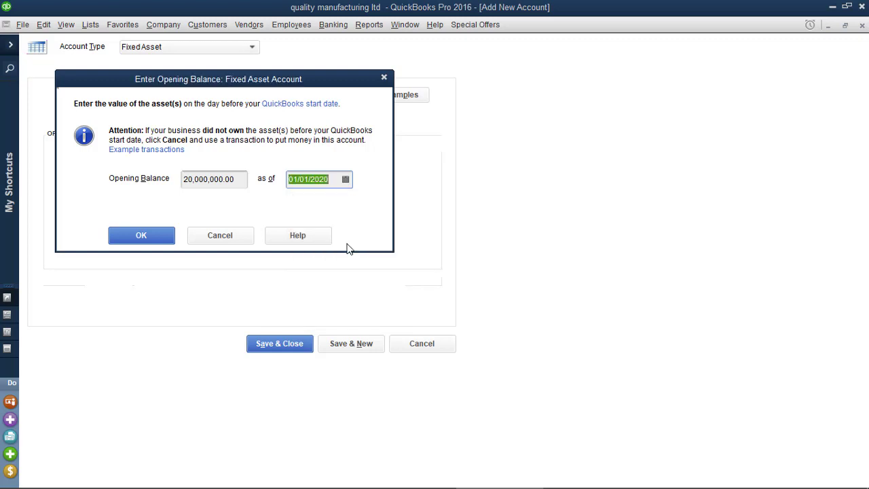
pyautogui.click(155, 240)
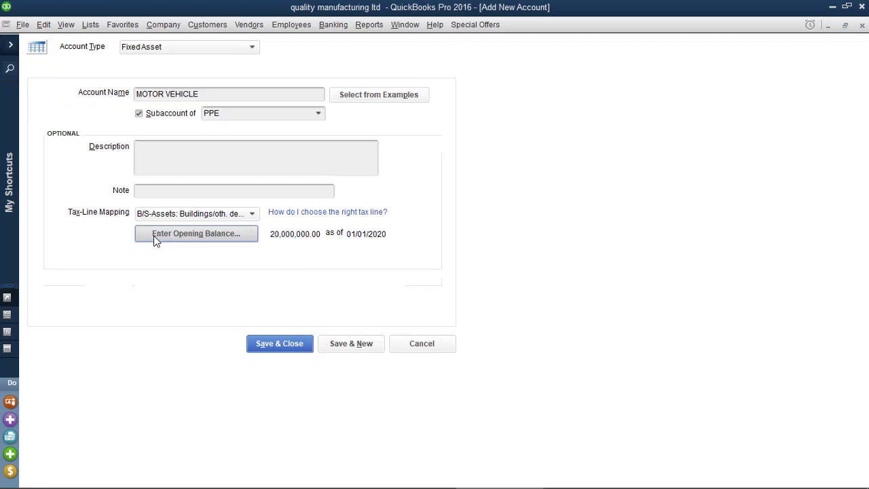
pyautogui.click(352, 345)
pyautogui.click(411, 272)
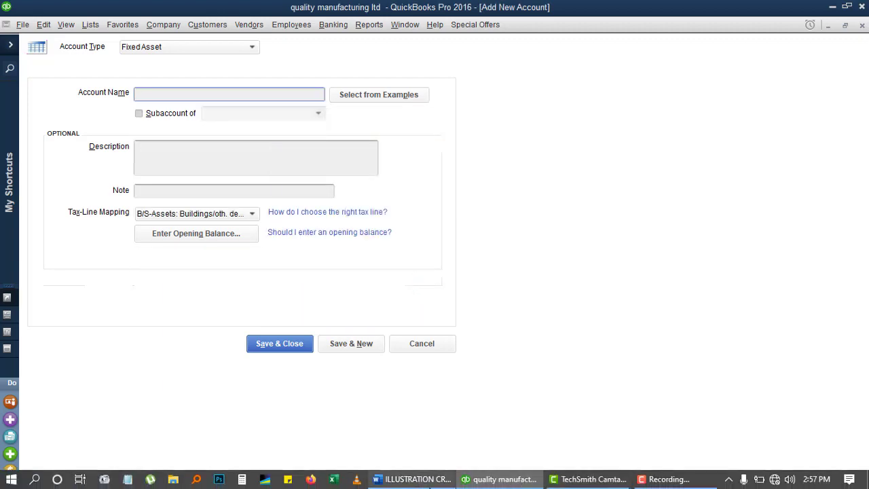
# Step: Name the new account MACHINERY and make it a subaccount of PPE
pyautogui.click(411, 479)
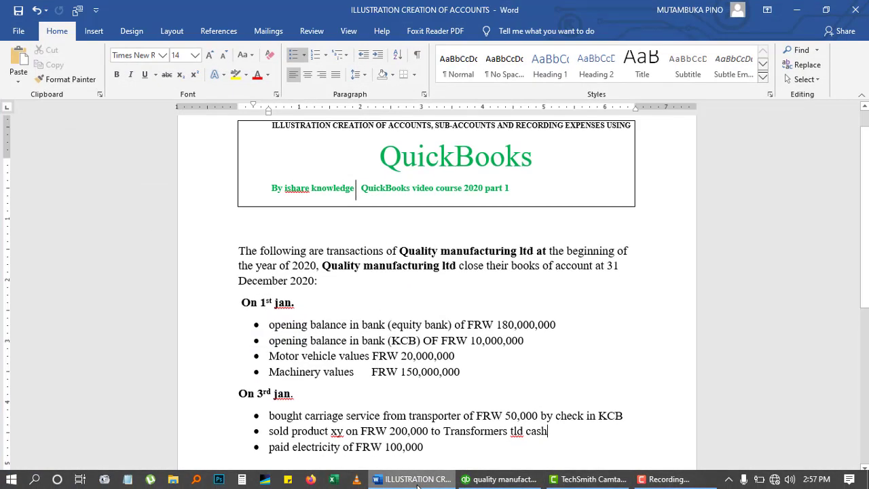
pyautogui.moveTo(522, 482)
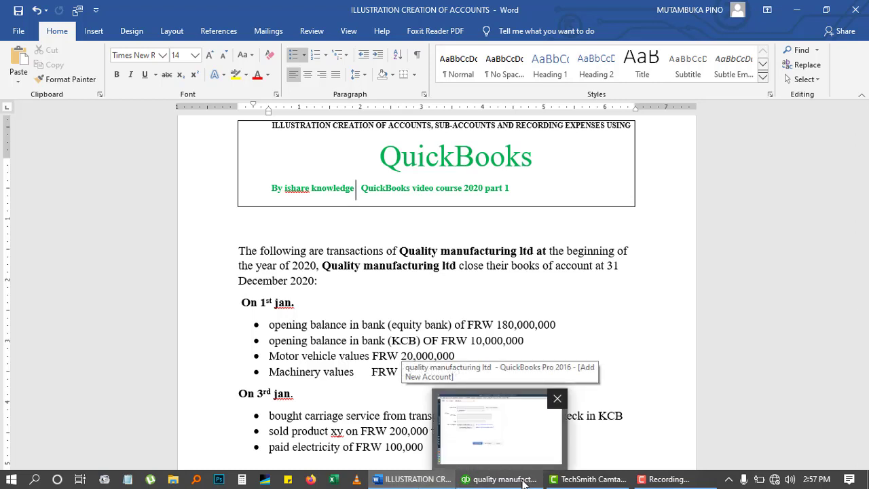
pyautogui.click(524, 480)
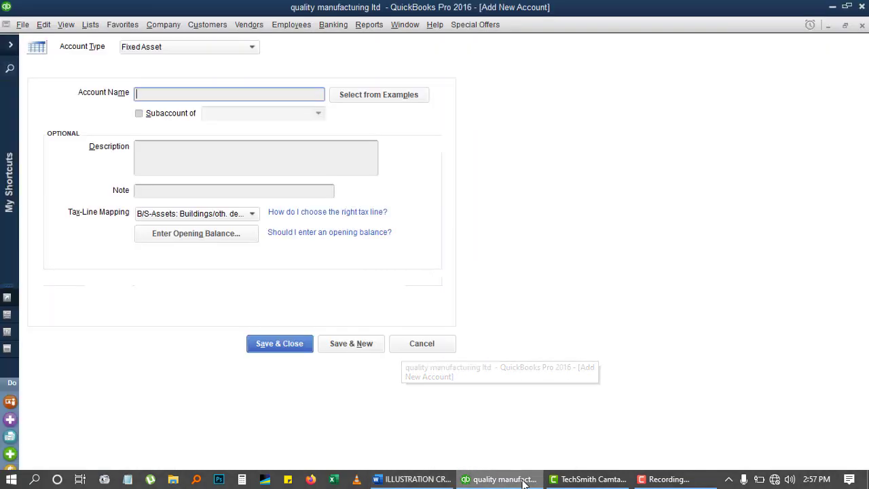
pyautogui.write('MA')
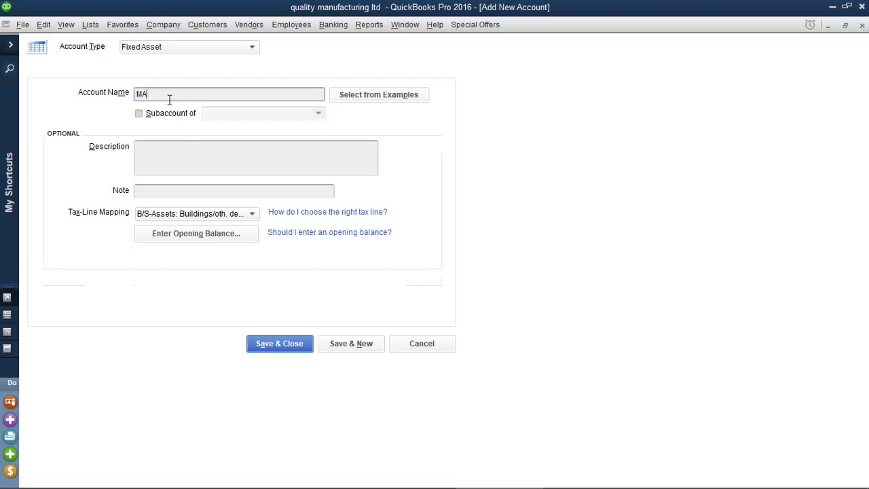
pyautogui.write('CHINERY')
pyautogui.click(139, 112)
pyautogui.click(217, 112)
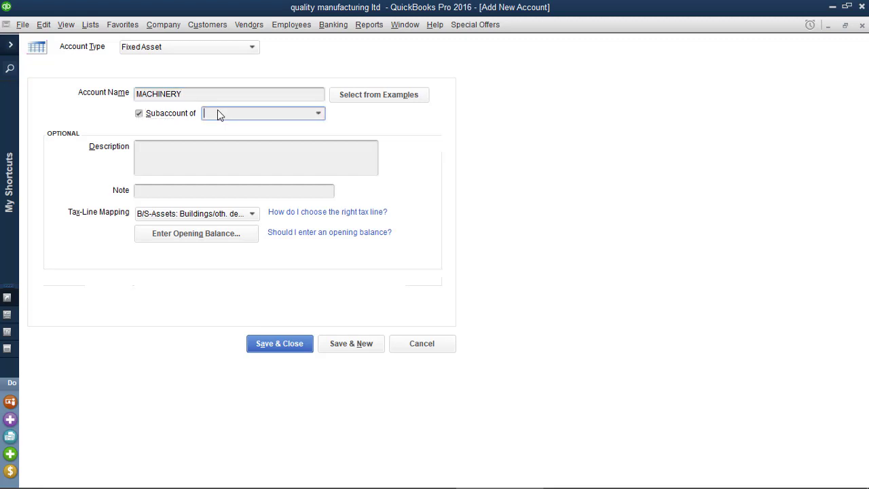
pyautogui.write('PPE')
pyautogui.click(217, 158)
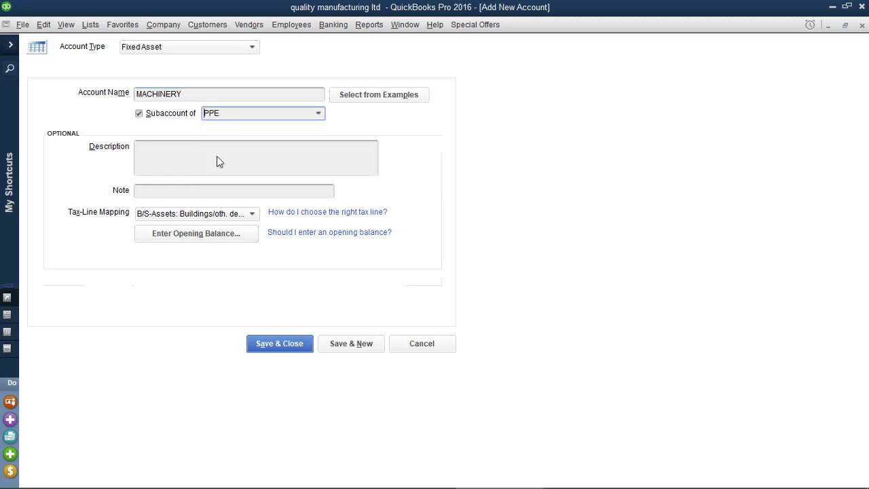
# Step: Give MACHINERY a 150,000,000 opening balance as of 01/01/2020 and Save & Close
pyautogui.click(197, 233)
pyautogui.click(402, 479)
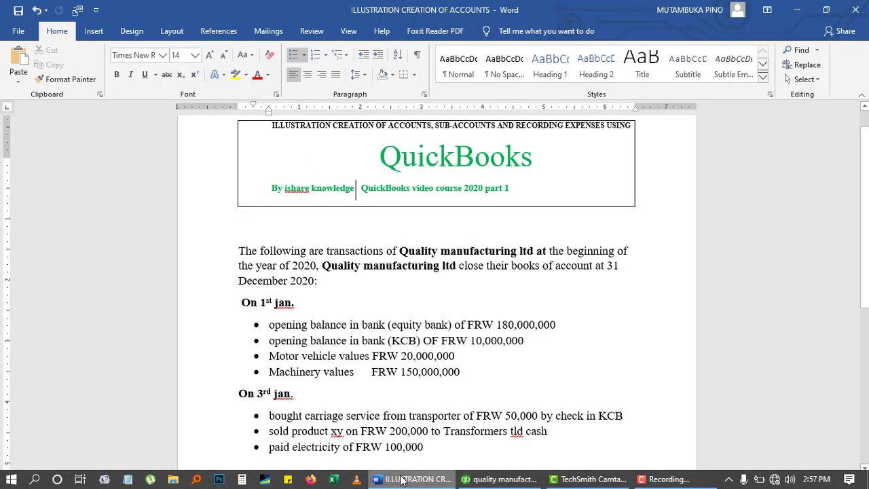
pyautogui.click(402, 479)
pyautogui.write('150')
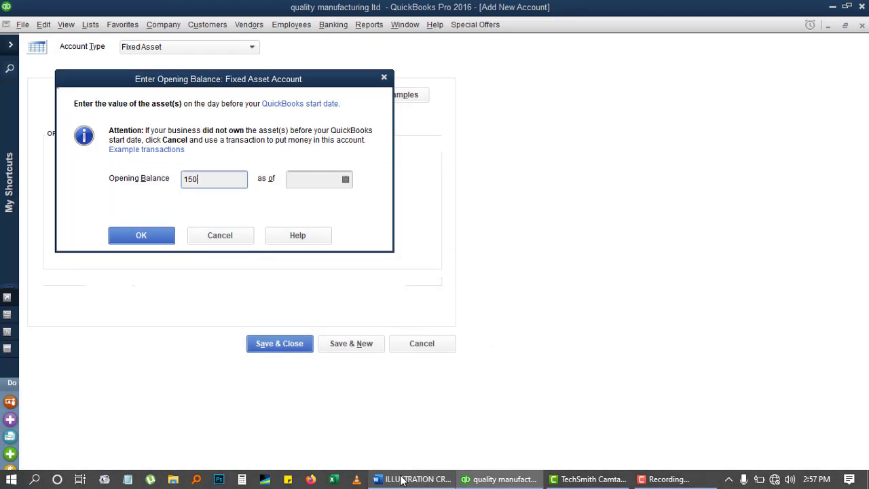
pyautogui.write('000000')
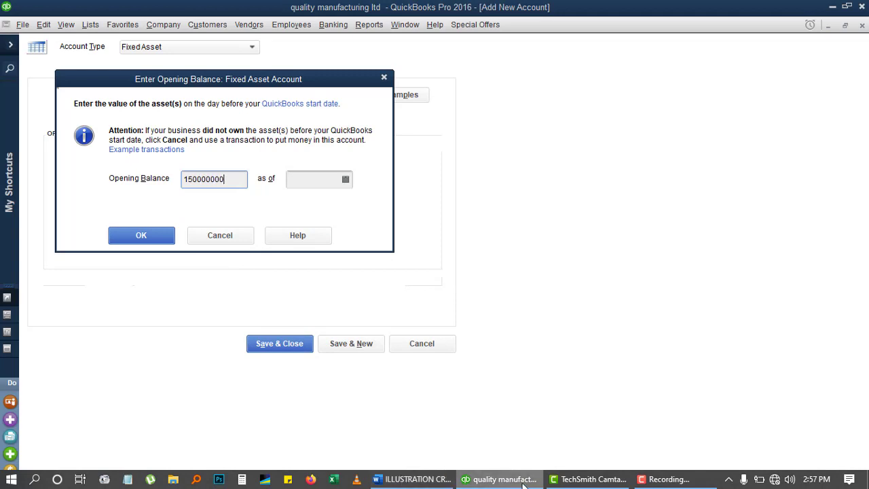
pyautogui.click(345, 179)
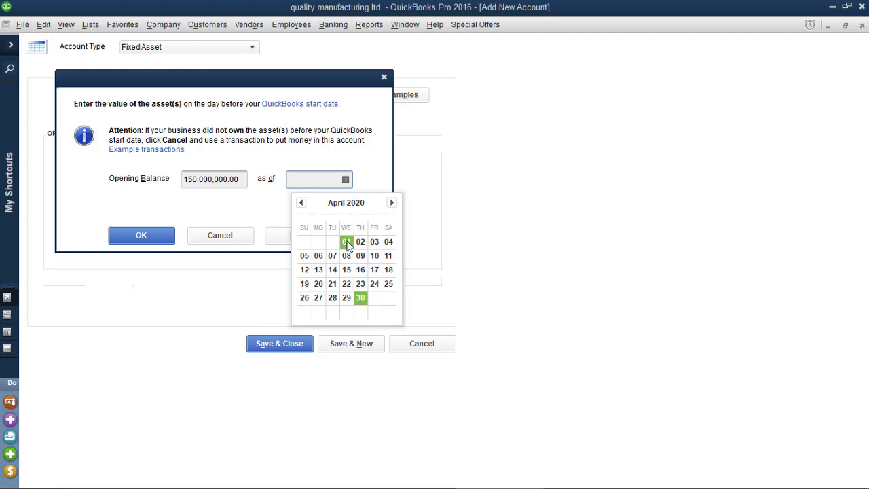
pyautogui.click(300, 203)
pyautogui.click(301, 203)
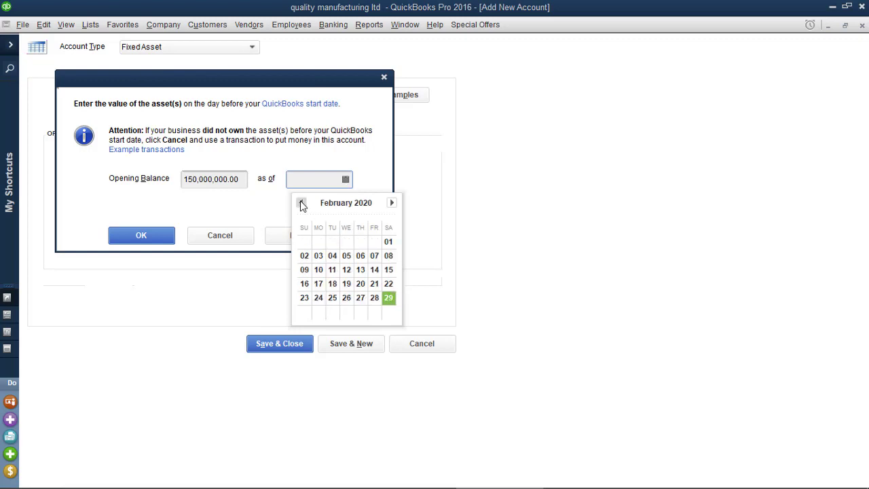
pyautogui.click(301, 204)
pyautogui.click(346, 241)
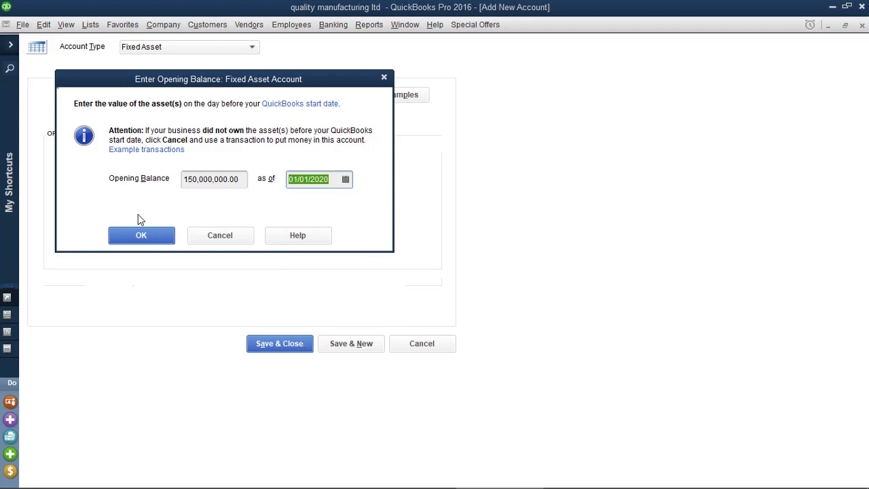
pyautogui.click(140, 236)
pyautogui.click(295, 346)
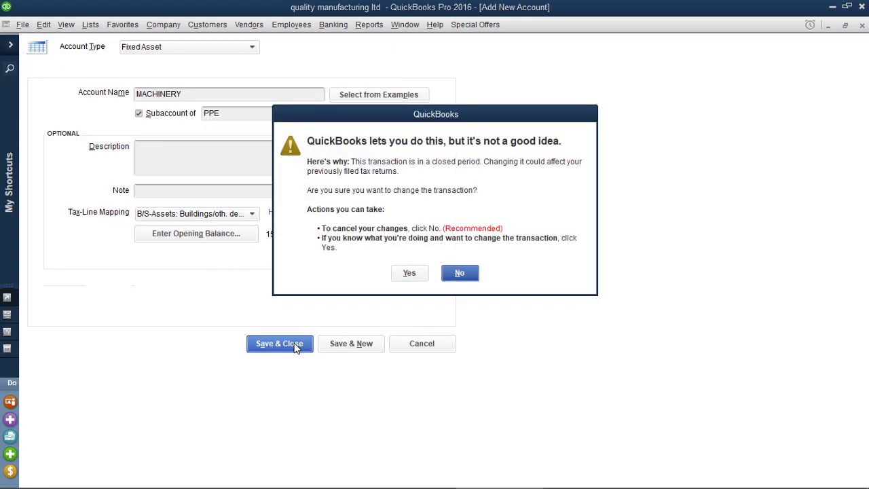
# Step: Accept the closed-period warning, check MACHINERY under PPE in the Chart of Accounts, then close it
pyautogui.click(410, 274)
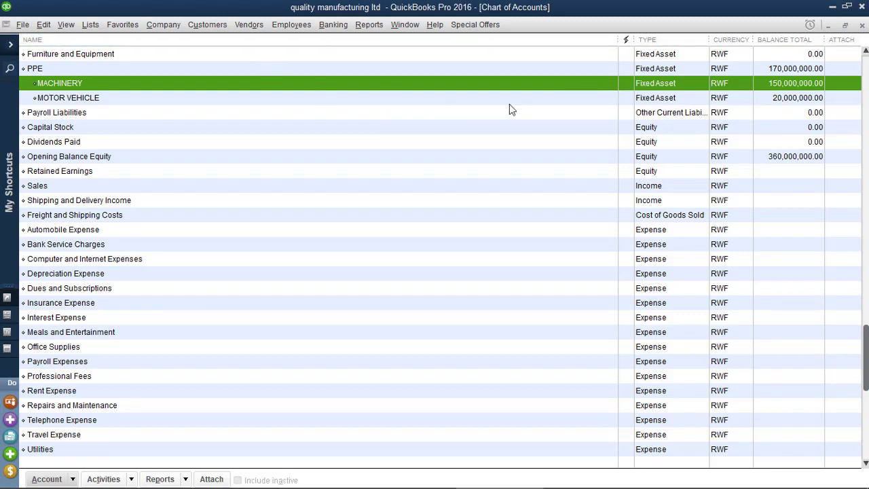
pyautogui.moveTo(865, 379); pyautogui.dragTo(866, 109)
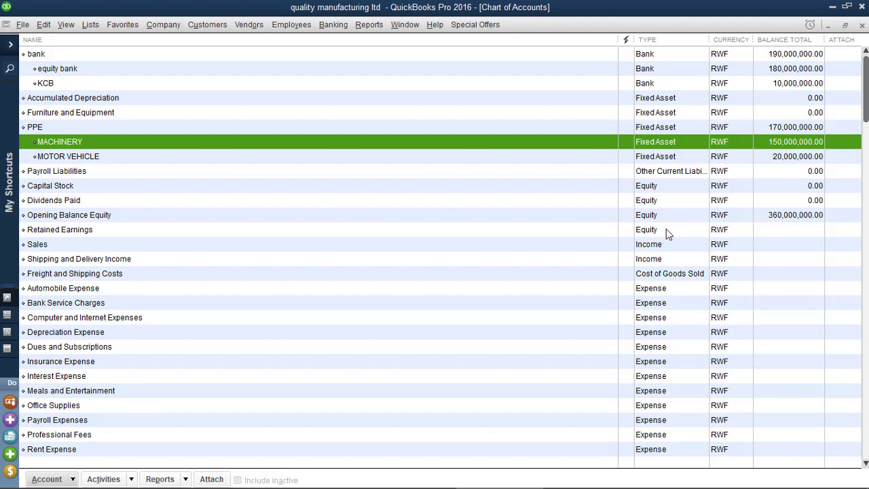
pyautogui.click(862, 25)
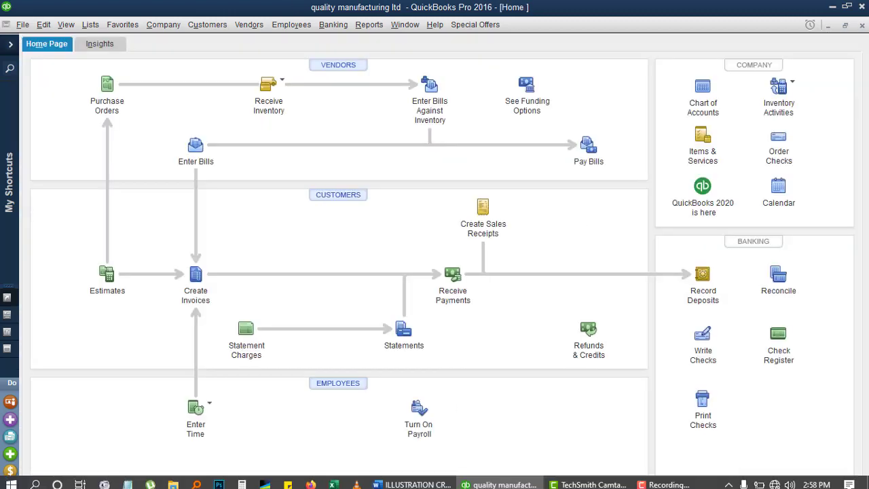
pyautogui.click(419, 484)
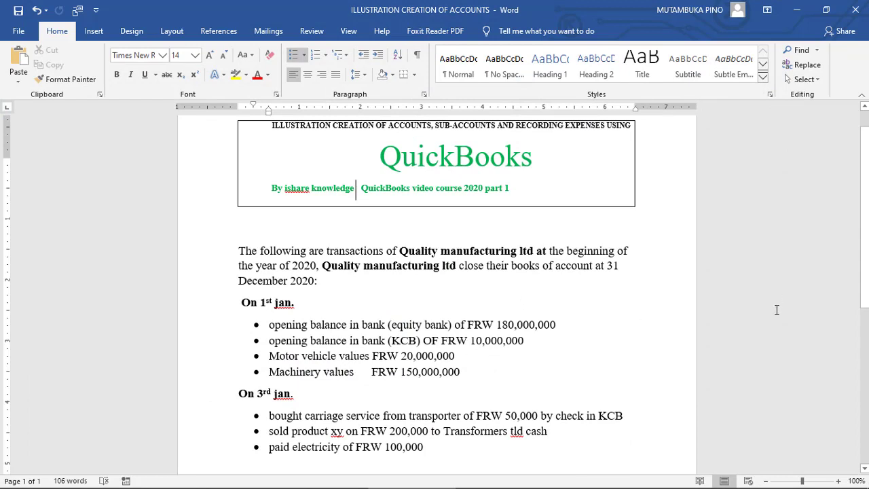
pyautogui.click(864, 468)
pyautogui.click(864, 467)
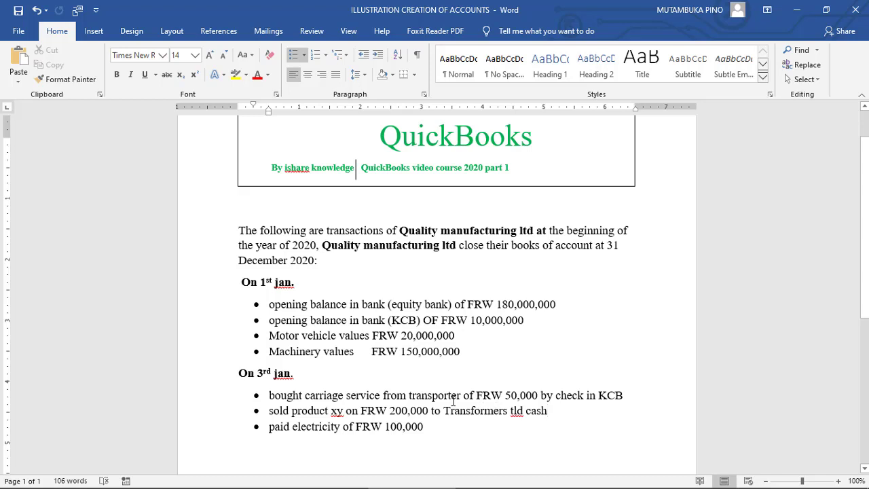
pyautogui.moveTo(407, 487)
pyautogui.moveTo(533, 486)
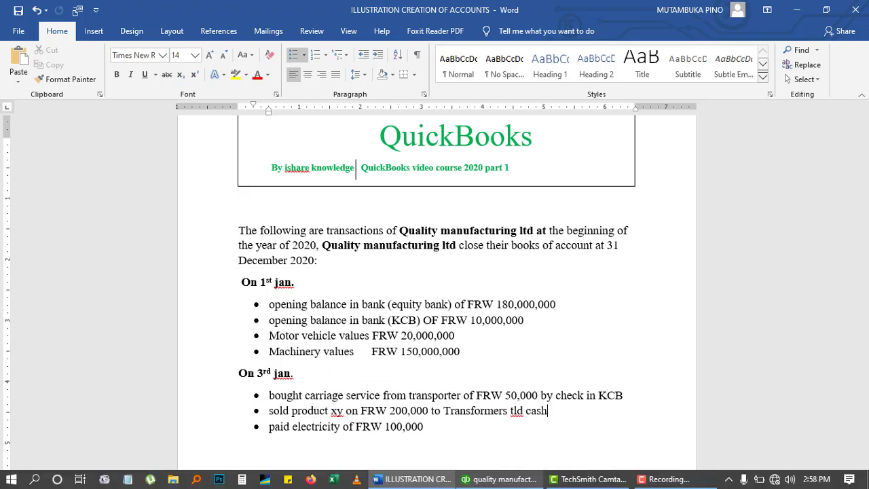
pyautogui.click(506, 482)
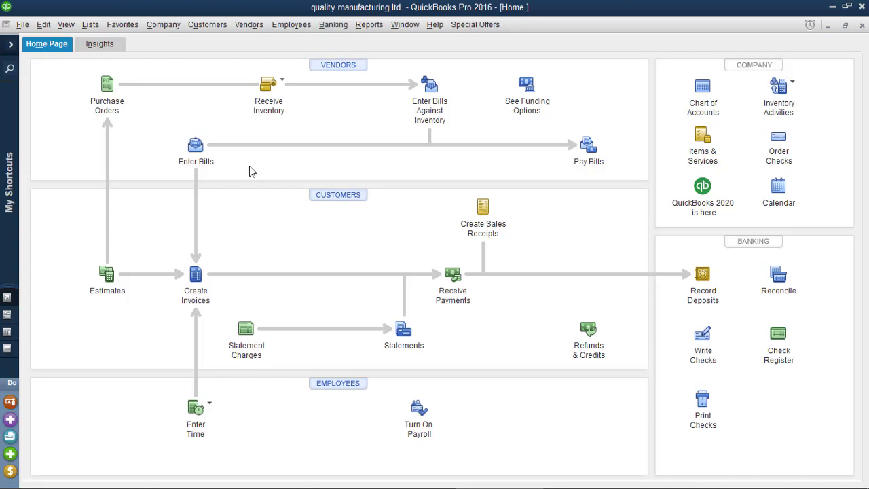
# Step: Open a new bill and add TRANSPORTER LTD as a new vendor
pyautogui.click(195, 148)
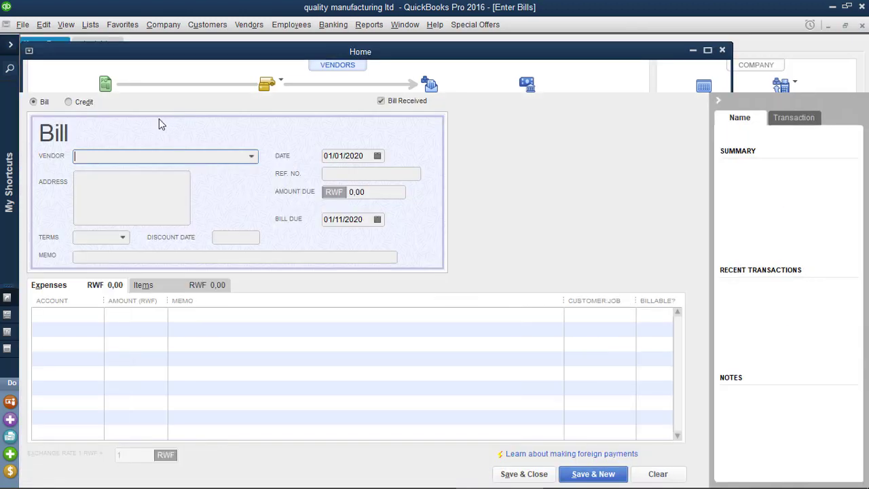
pyautogui.click(250, 157)
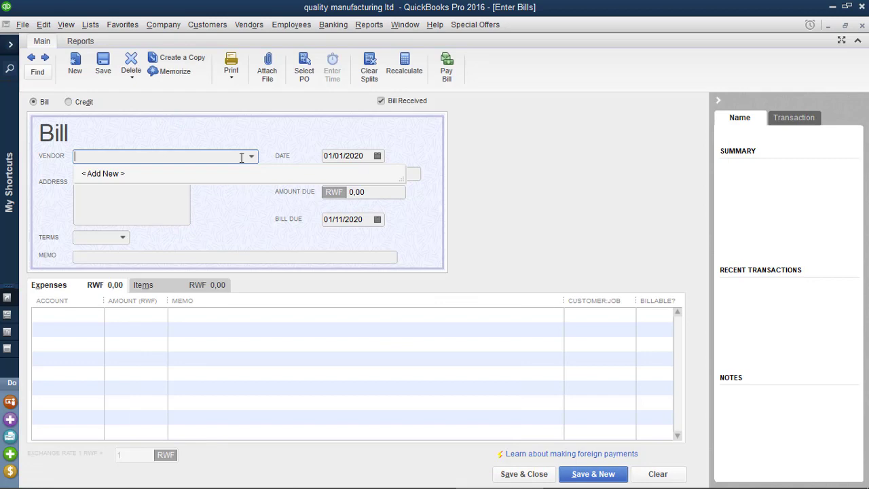
pyautogui.click(119, 175)
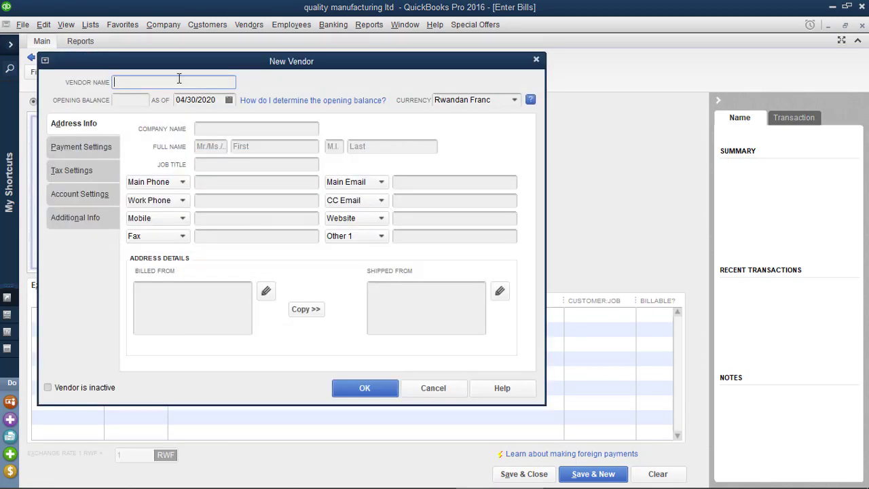
pyautogui.write('TRANSPORTER LTD')
pyautogui.click(384, 388)
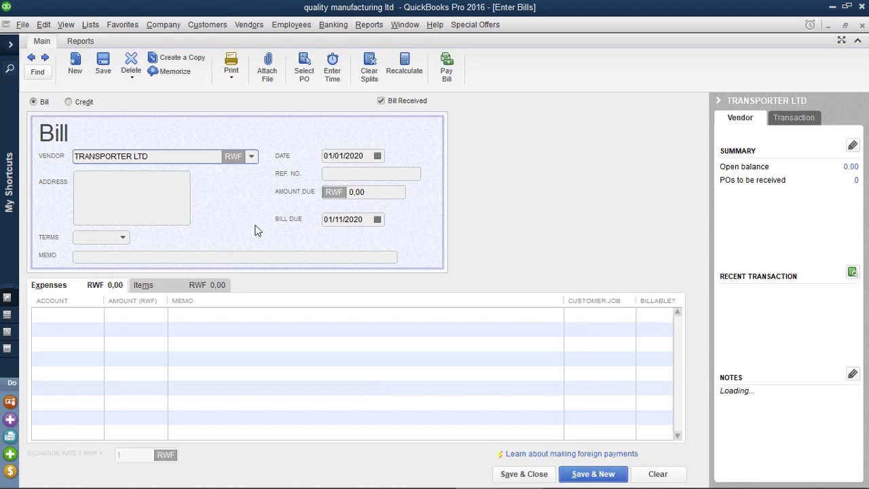
# Step: Enter the transporter bill's 50,000.00 amount due
pyautogui.click(428, 479)
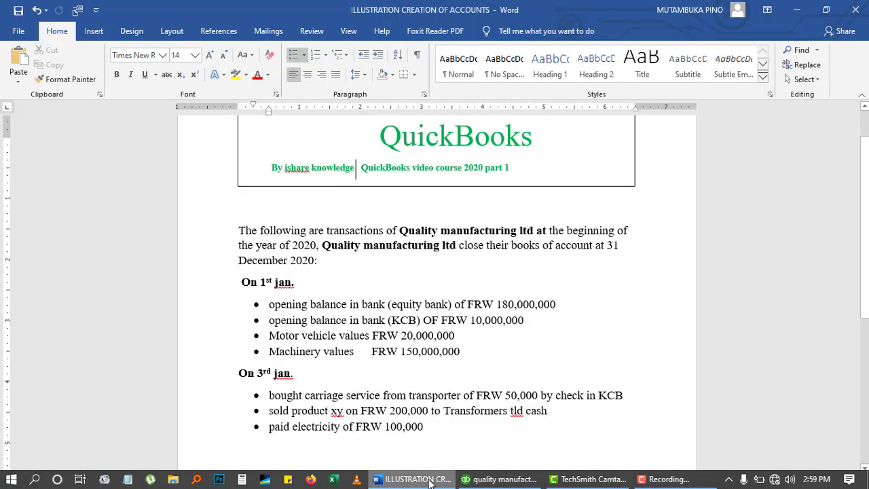
pyautogui.click(429, 479)
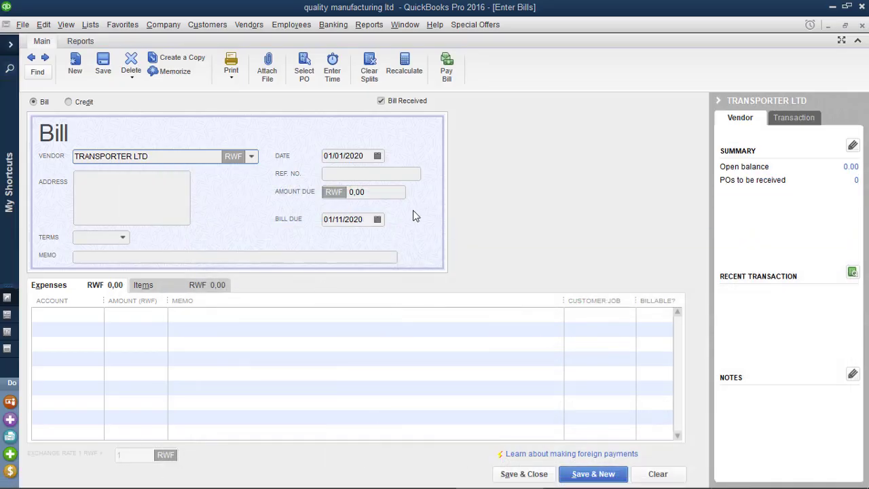
pyautogui.click(353, 193)
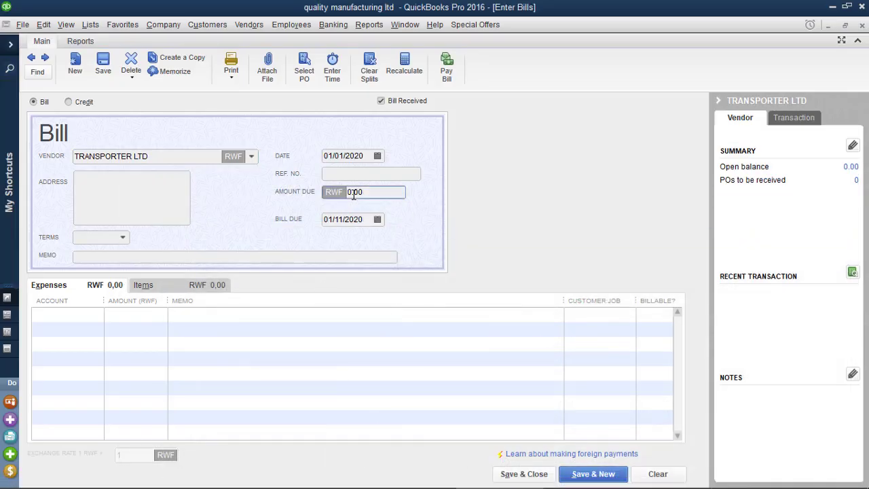
pyautogui.write('5000')
pyautogui.click(123, 239)
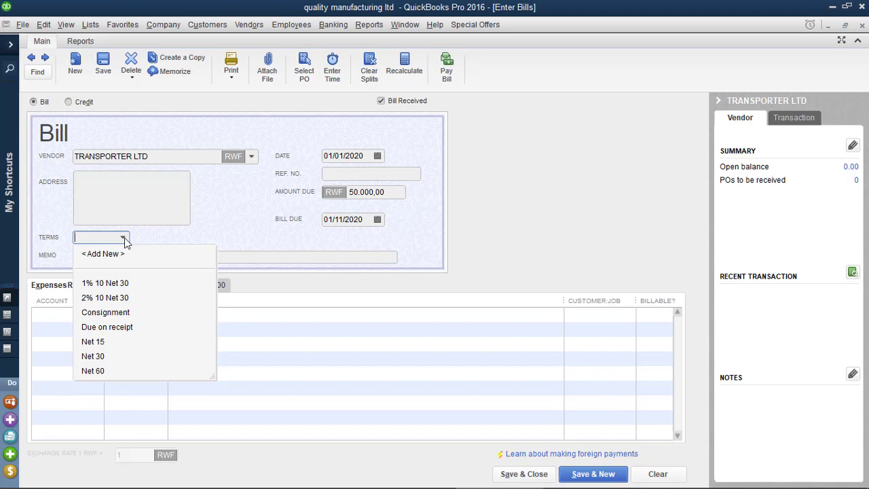
pyautogui.click(210, 234)
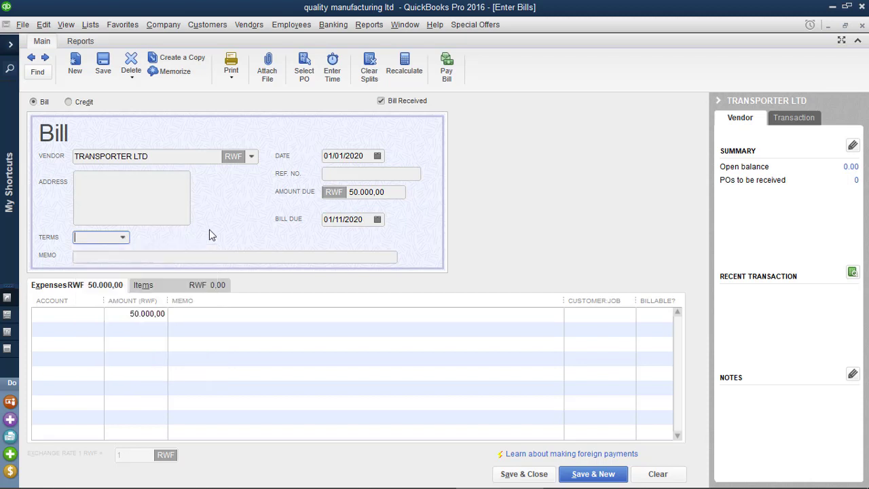
pyautogui.click(118, 259)
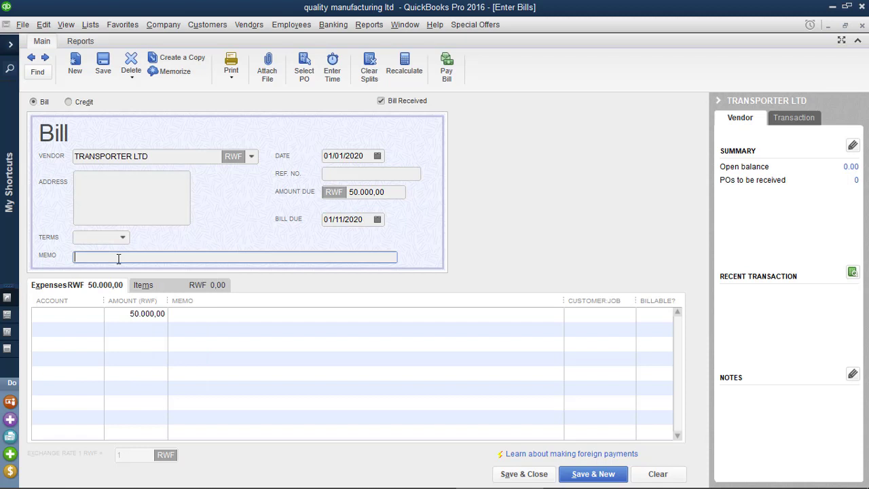
# Step: Add a new account from the first expense line's account list
pyautogui.click(53, 314)
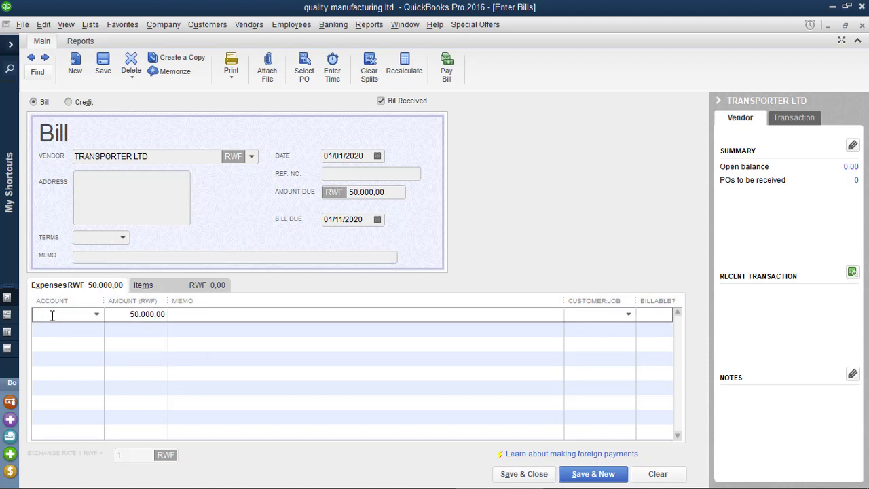
pyautogui.click(96, 314)
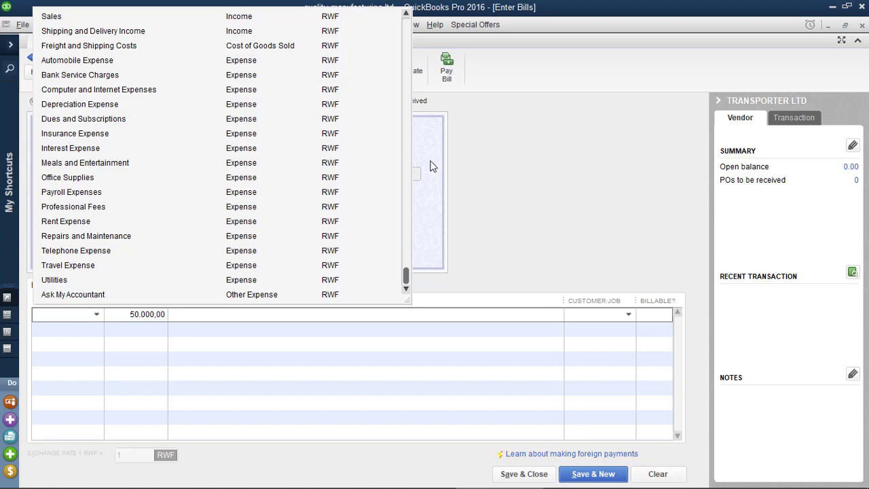
pyautogui.moveTo(406, 252); pyautogui.dragTo(406, 24)
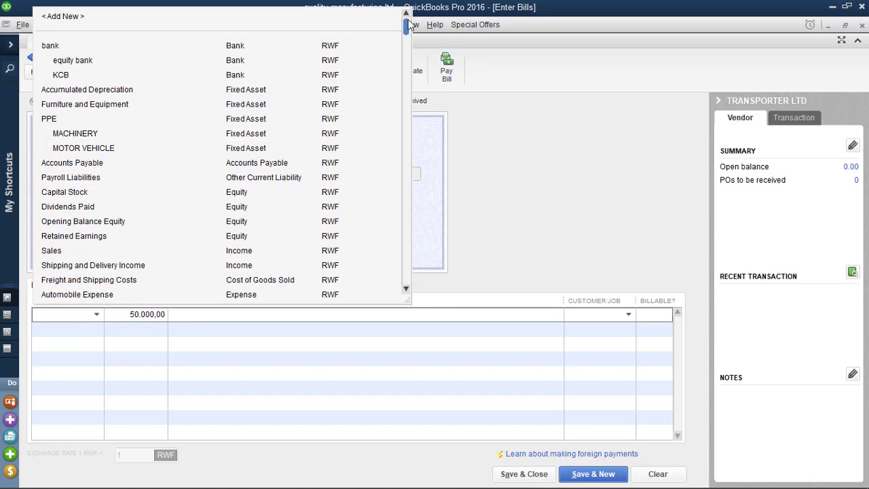
pyautogui.click(71, 17)
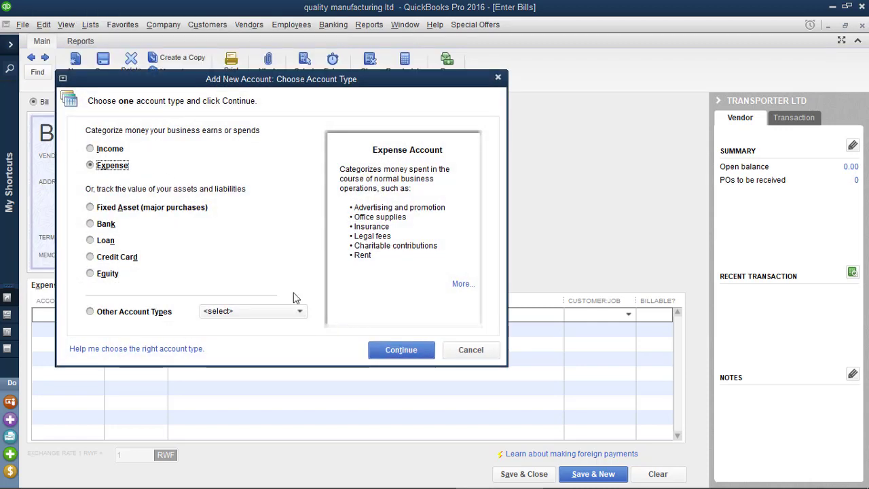
# Step: Create Cost of Goods Sold account CARRIAGE INWARDING for the expense line and save the bill
pyautogui.click(394, 349)
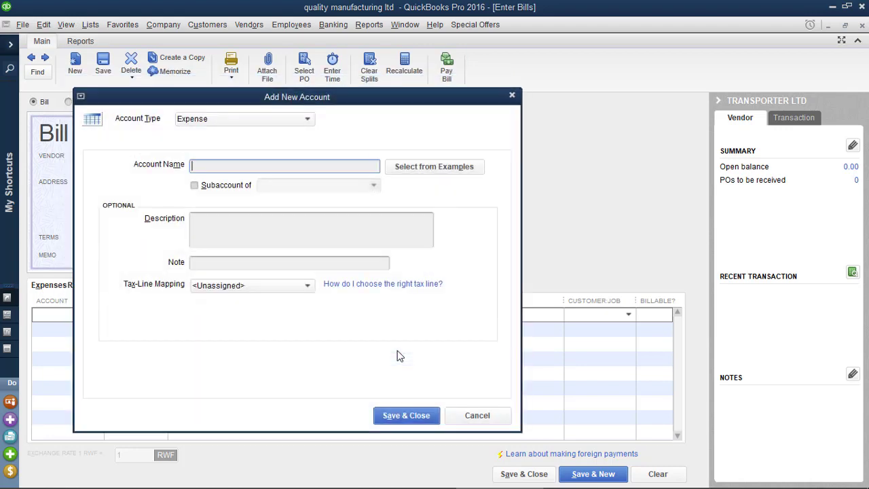
pyautogui.click(306, 119)
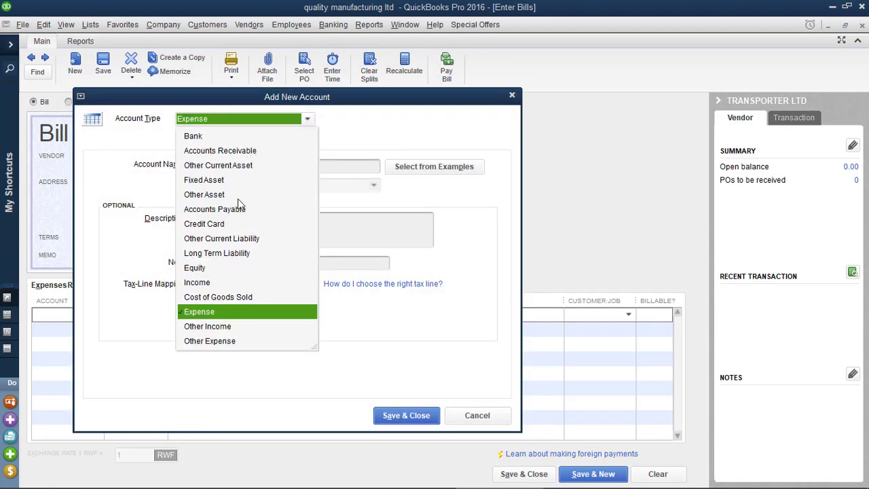
pyautogui.click(229, 297)
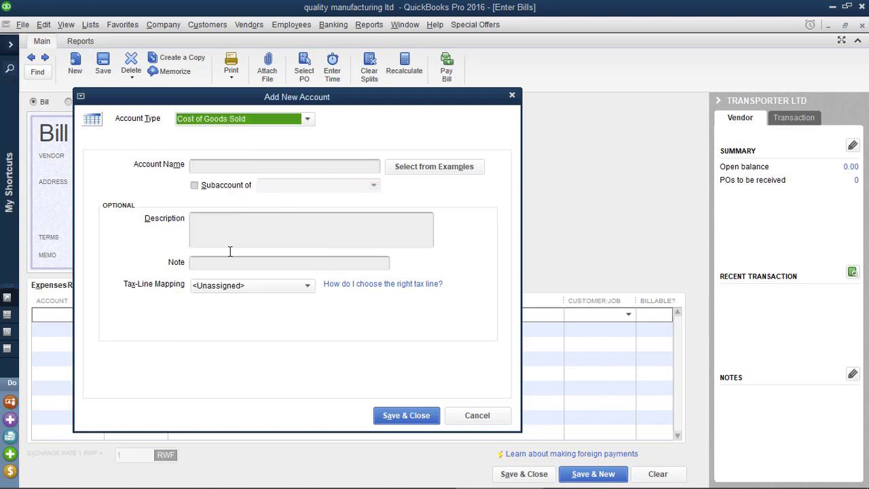
pyautogui.click(225, 168)
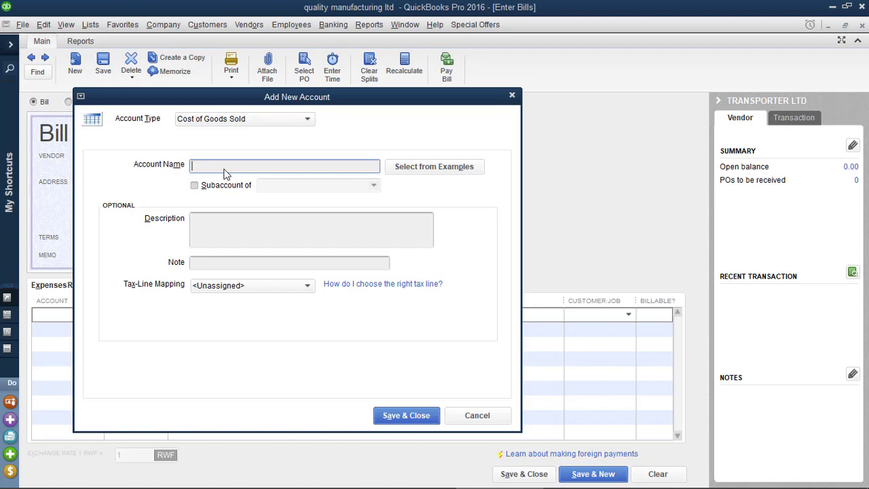
pyautogui.write('CD')
pyautogui.press('BackSpace')
pyautogui.write('ARRIAGE IN WAR')
pyautogui.press('BackSpace')
pyautogui.press('BackSpace')
pyautogui.press('BackSpace')
pyautogui.press('BackSpace')
pyautogui.write('W')
pyautogui.write('AR')
pyautogui.write('DING')
pyautogui.click(416, 416)
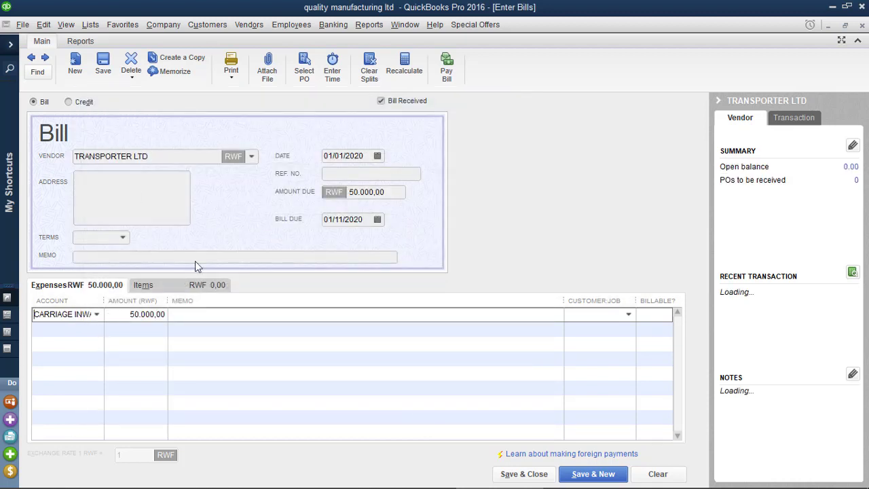
pyautogui.click(529, 474)
# Step: Confirm saving the transporter bill despite the closed-period warning
pyautogui.click(414, 273)
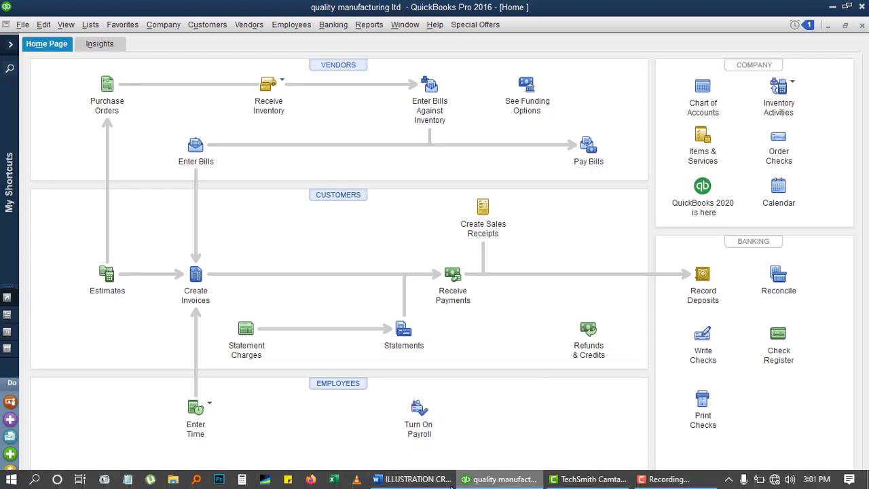
pyautogui.click(406, 479)
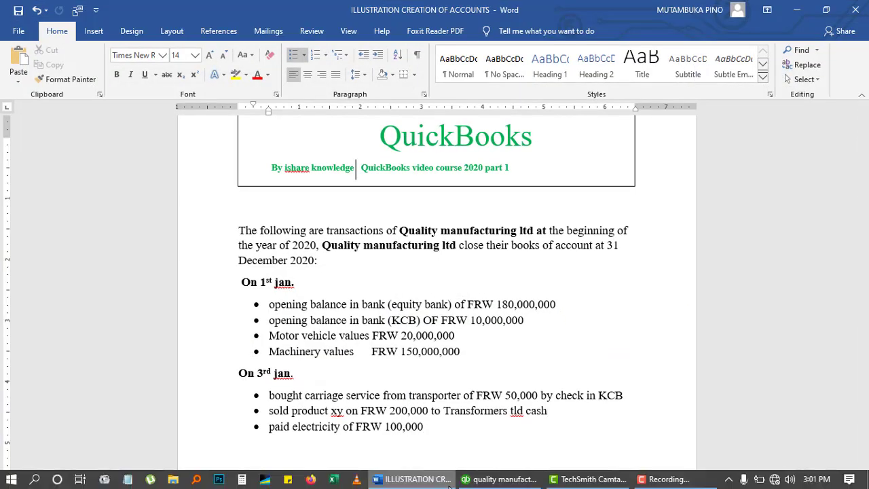
pyautogui.click(484, 483)
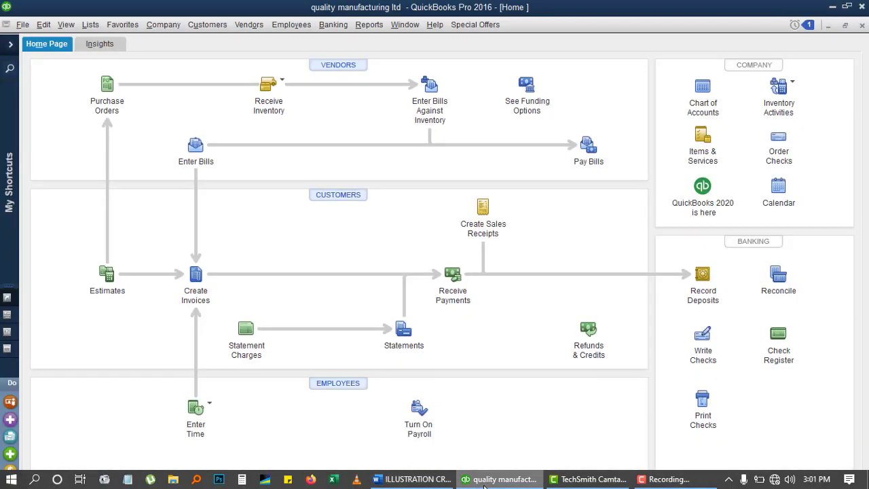
pyautogui.click(411, 480)
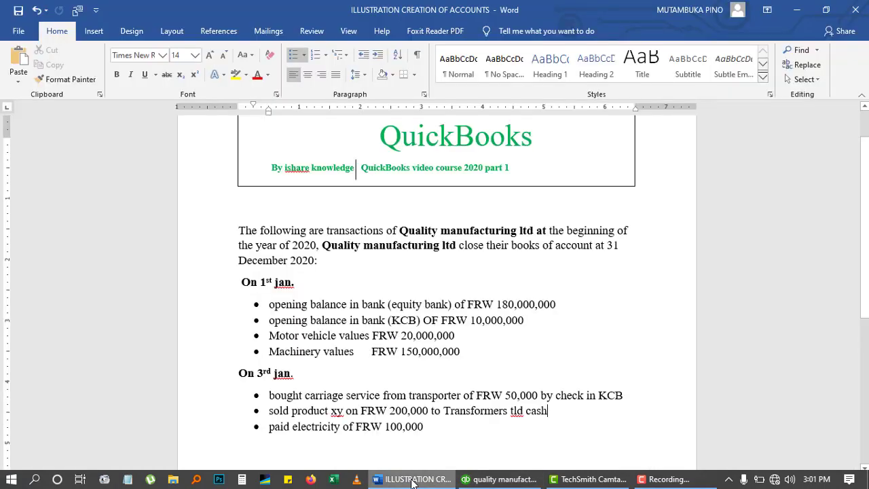
pyautogui.click(473, 481)
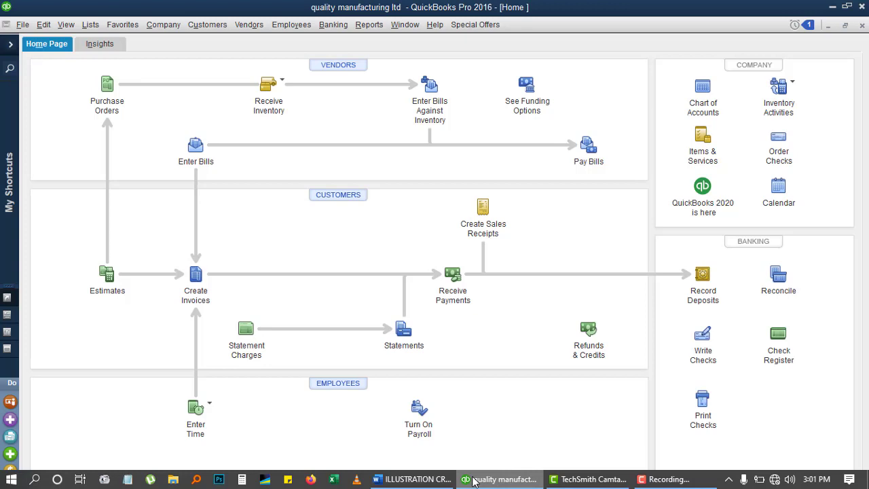
# Step: Select the TRANSPORTER LTD bill for payment in Pay Bills
pyautogui.click(588, 151)
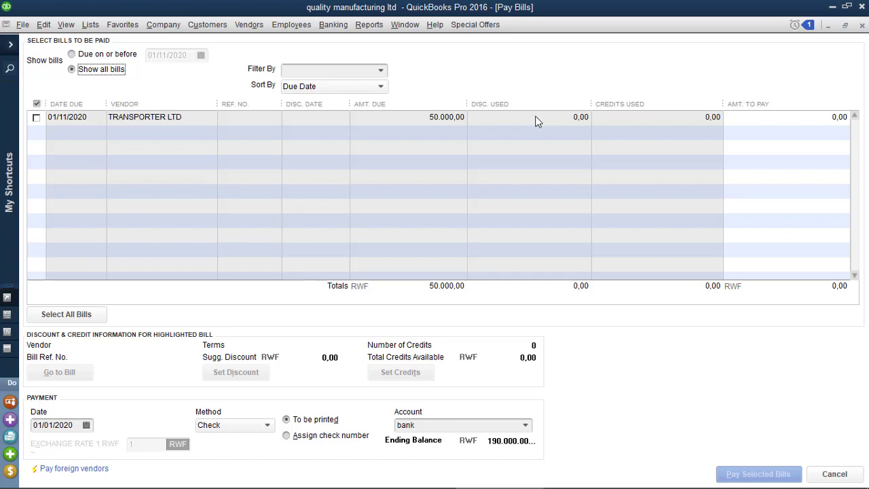
pyautogui.click(36, 117)
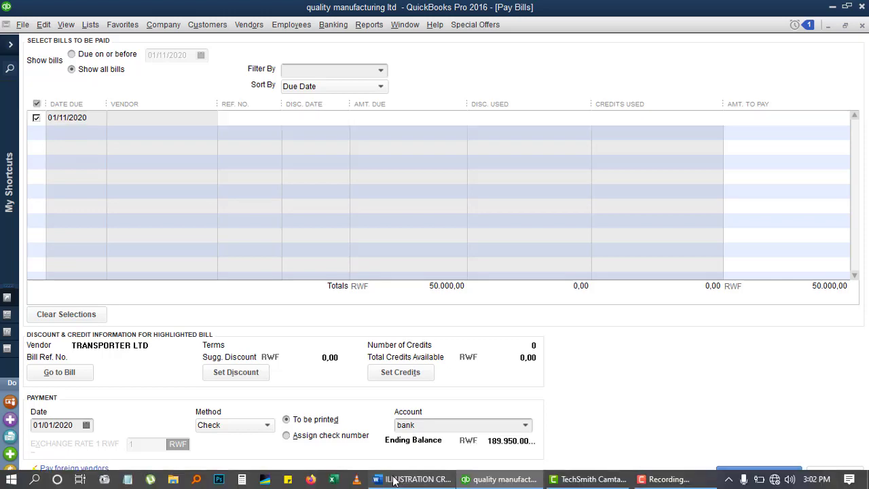
pyautogui.click(393, 479)
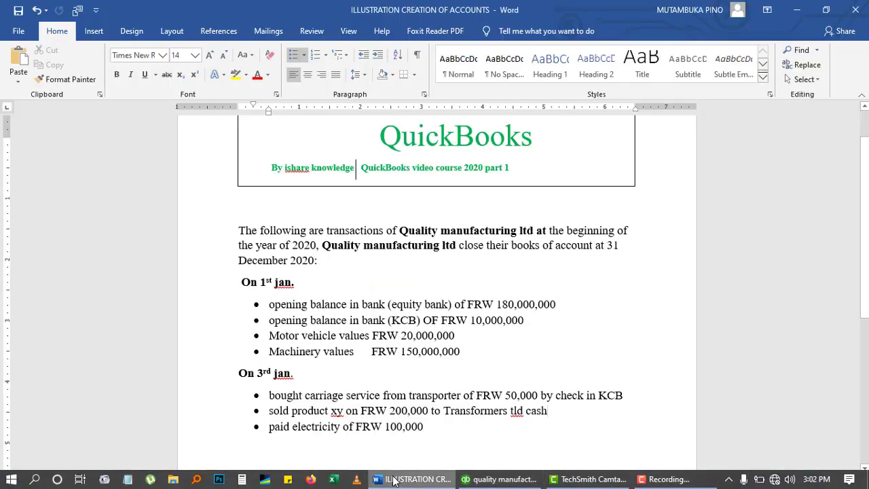
pyautogui.click(393, 479)
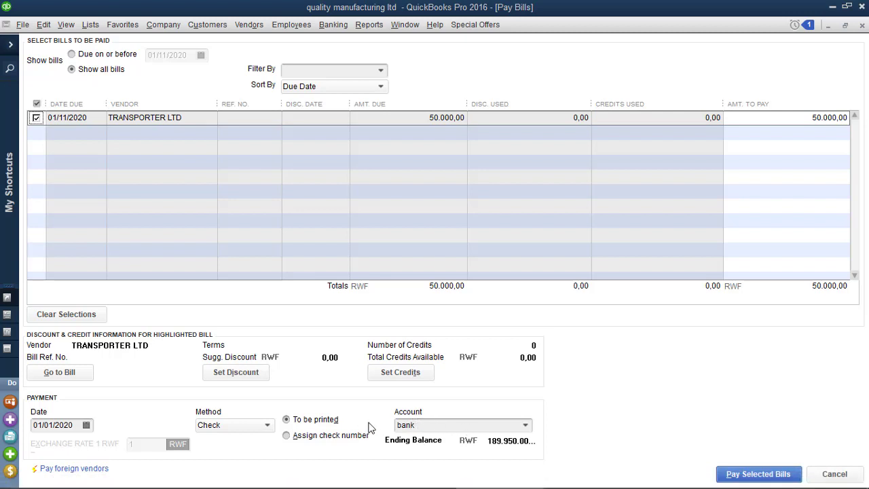
# Step: Pay the 50,000.00 bill by check from the KCB account, accepting the warning
pyautogui.click(525, 425)
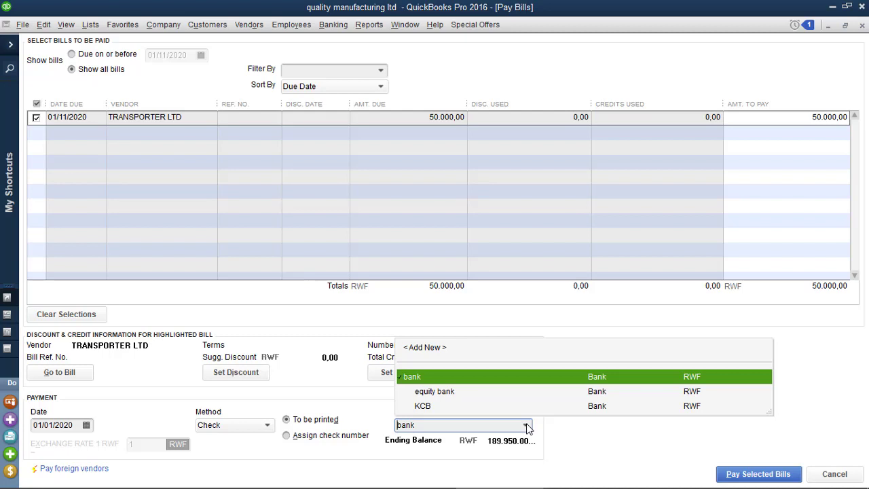
pyautogui.click(422, 406)
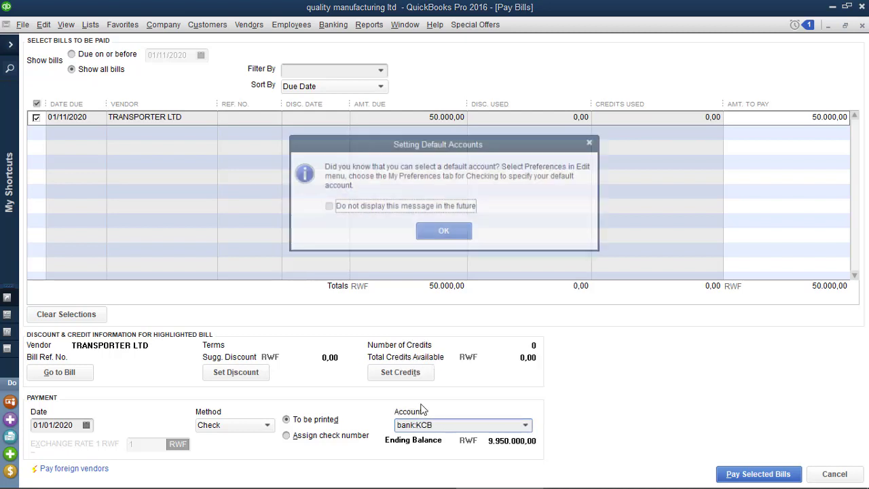
pyautogui.click(442, 236)
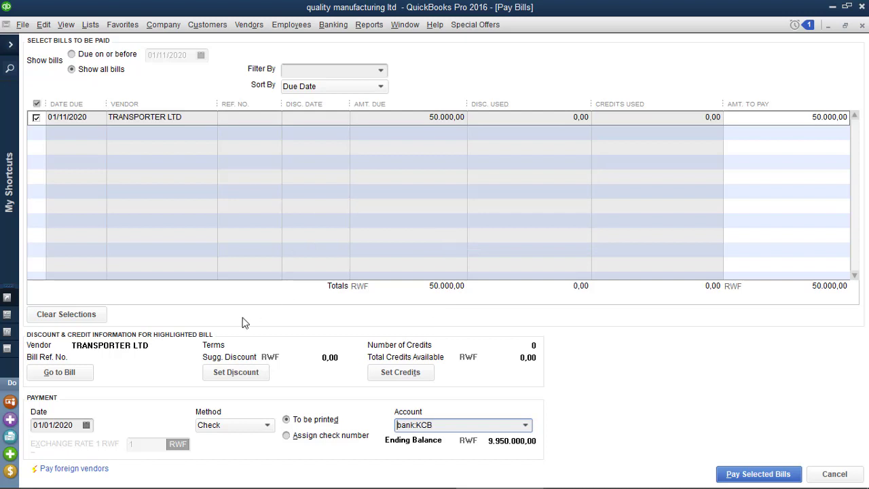
pyautogui.click(266, 428)
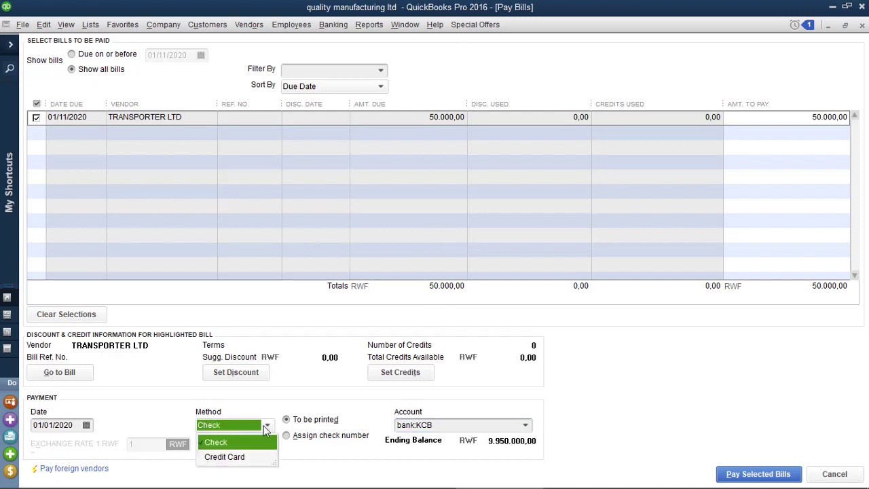
pyautogui.click(264, 425)
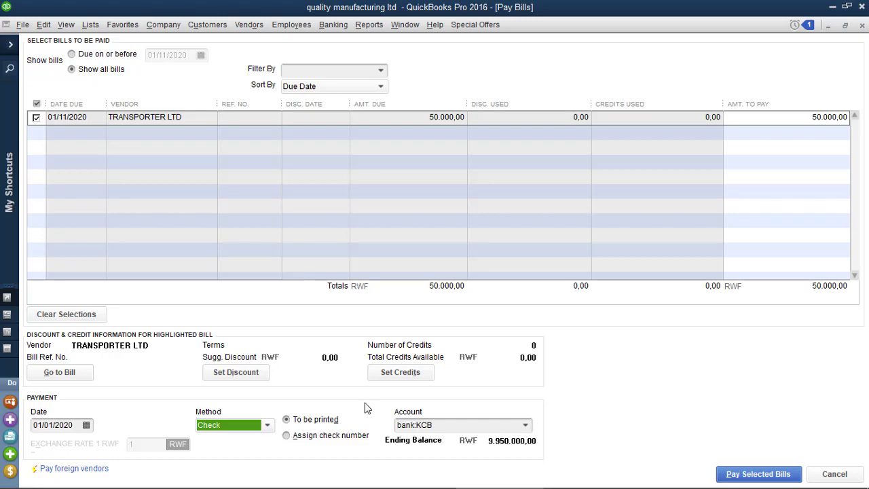
pyautogui.click(770, 474)
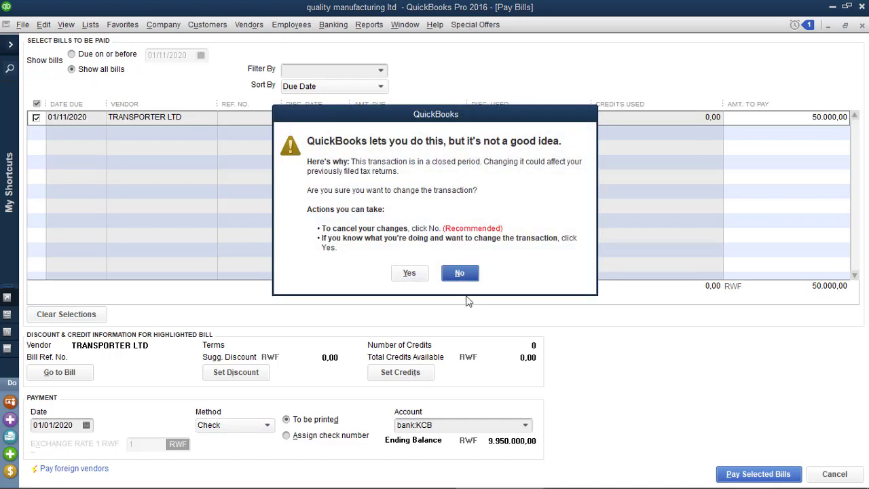
pyautogui.click(400, 272)
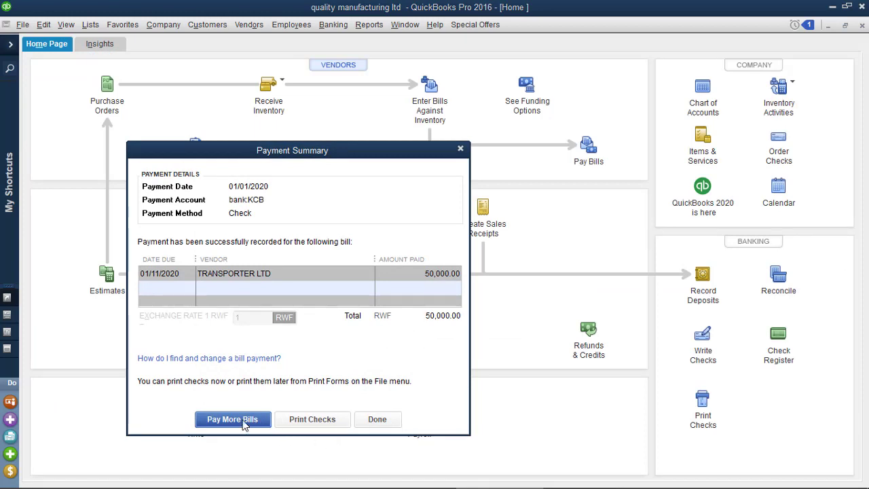
# Step: Dismiss the Payment Summary, review and close the Reminders list, and go back to QuickBooks Home
pyautogui.click(370, 422)
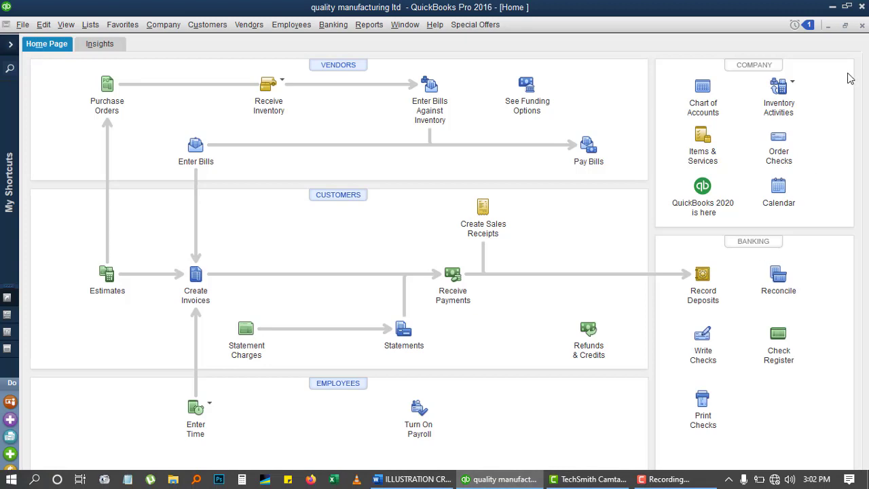
pyautogui.click(808, 27)
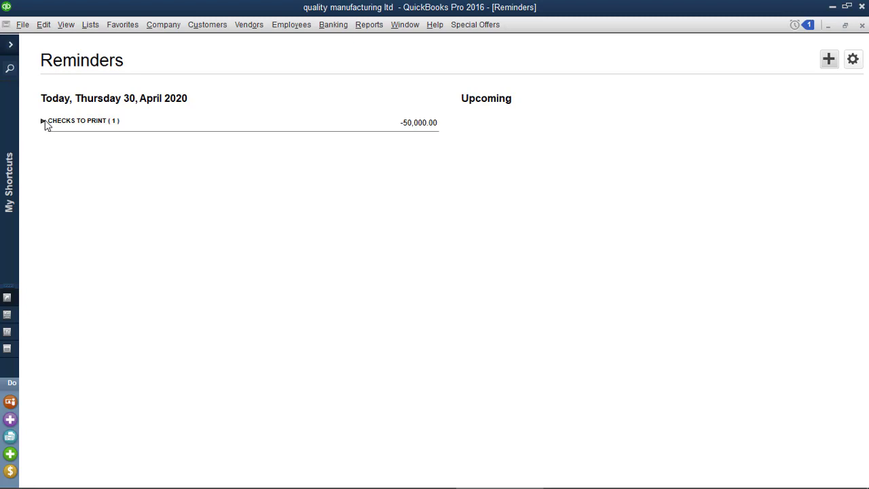
pyautogui.click(863, 26)
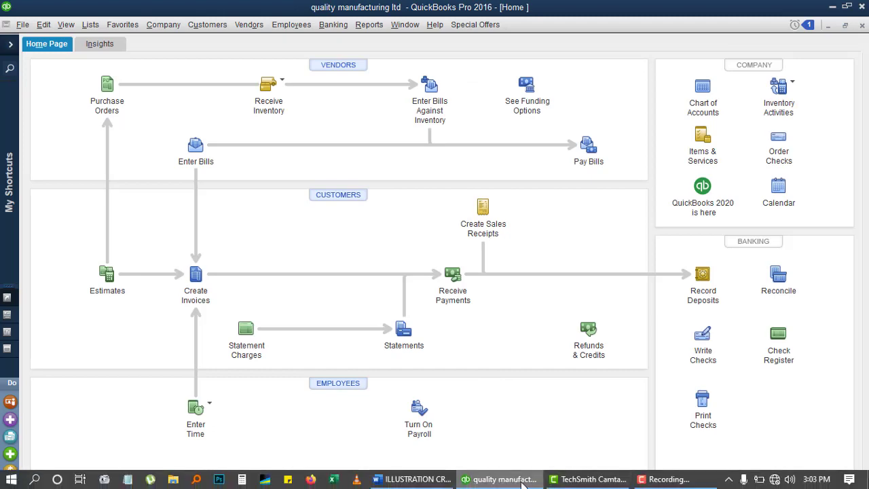
pyautogui.click(436, 481)
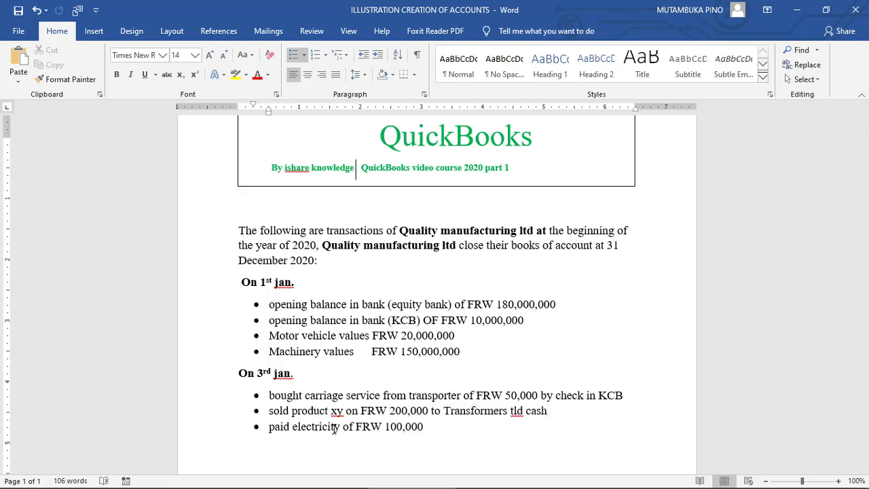
pyautogui.click(489, 479)
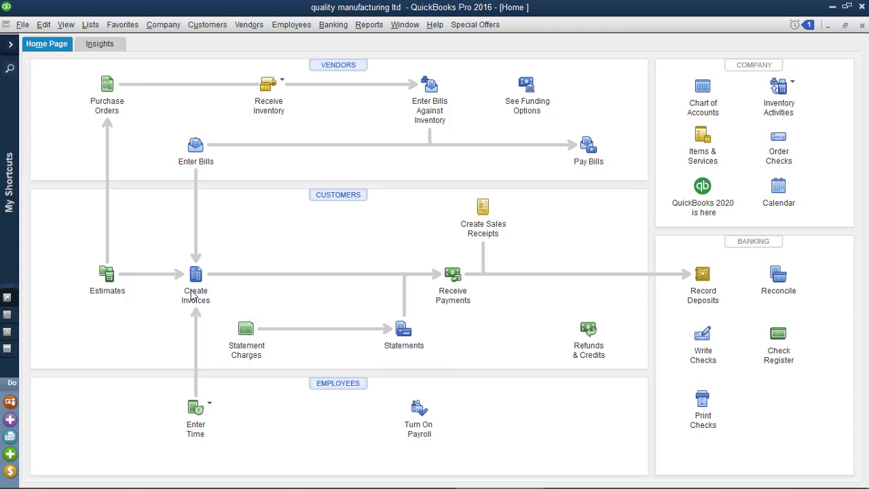
# Step: Start a new invoice and add TRANSFORMERS LTD as a new customer on it
pyautogui.click(194, 288)
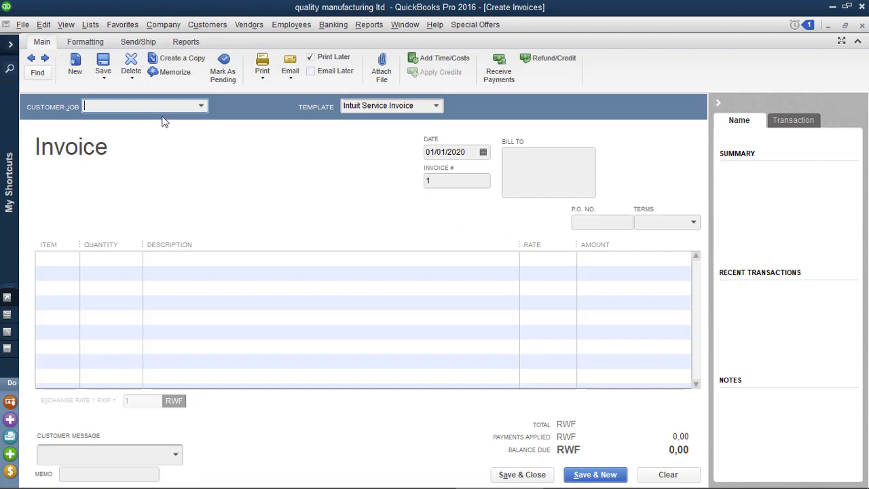
pyautogui.click(201, 107)
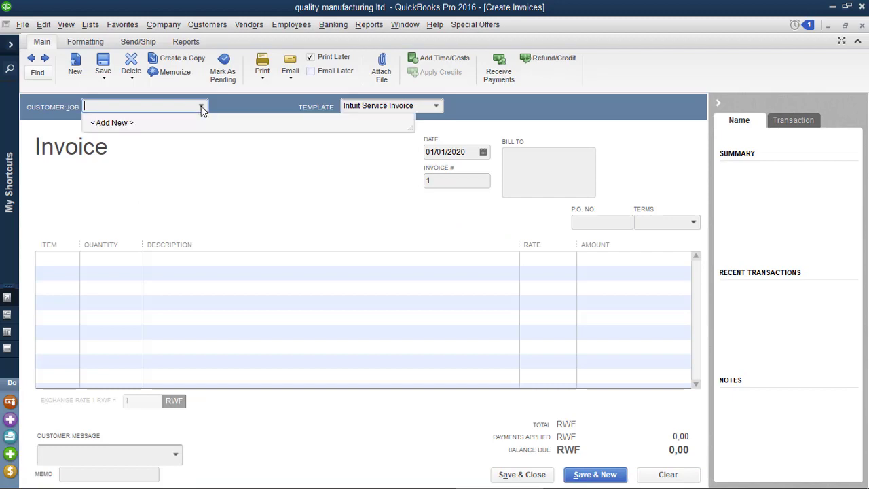
pyautogui.click(114, 125)
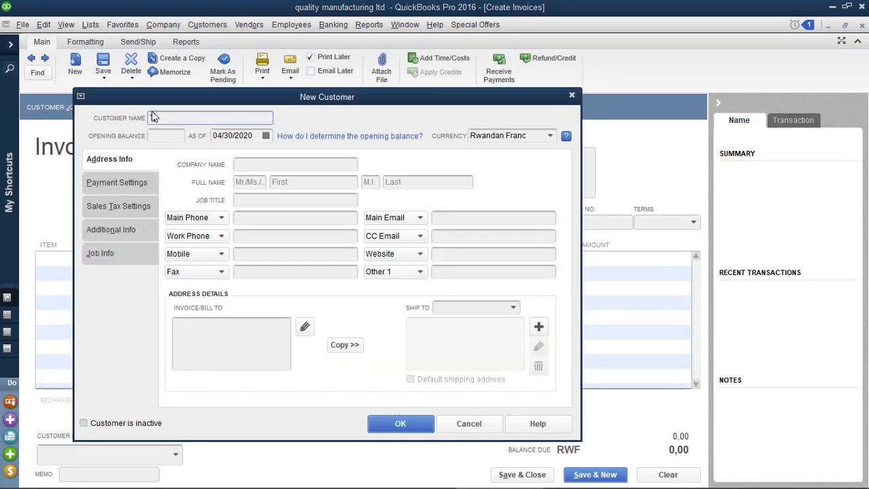
pyautogui.write('SA')
pyautogui.write('NSFORM')
pyautogui.write('ERS L')
pyautogui.write('TD')
pyautogui.click(403, 426)
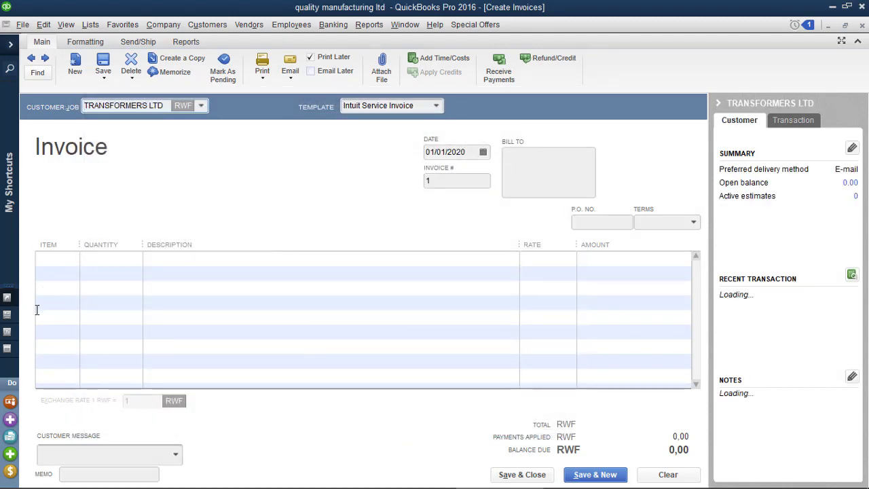
pyautogui.click(52, 260)
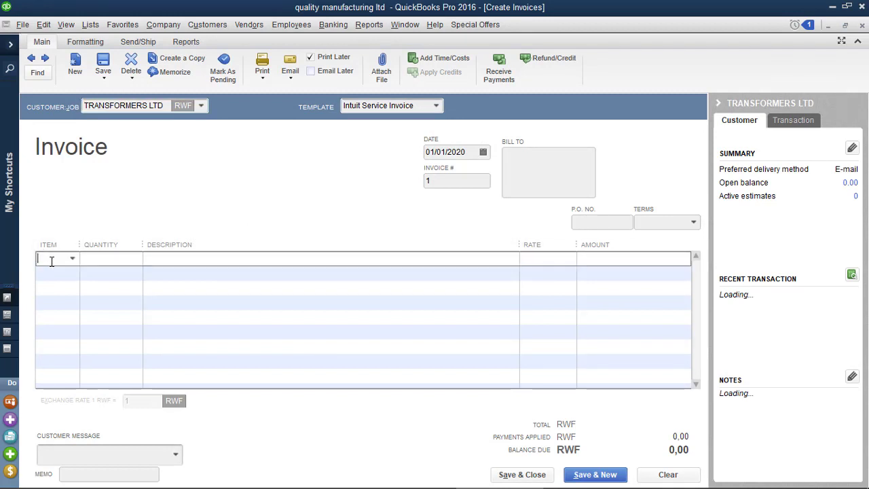
# Step: Add non-inventory part XY, linked to the Sales account, as the invoice's first line item
pyautogui.click(72, 259)
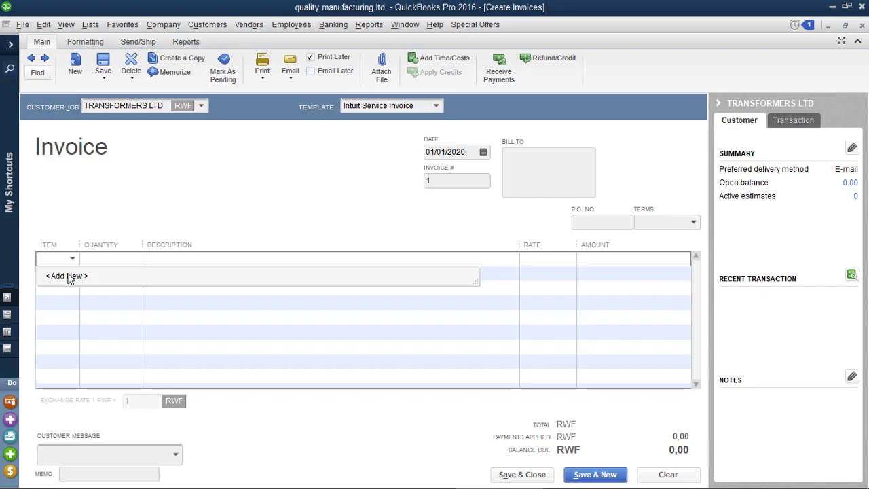
pyautogui.click(69, 277)
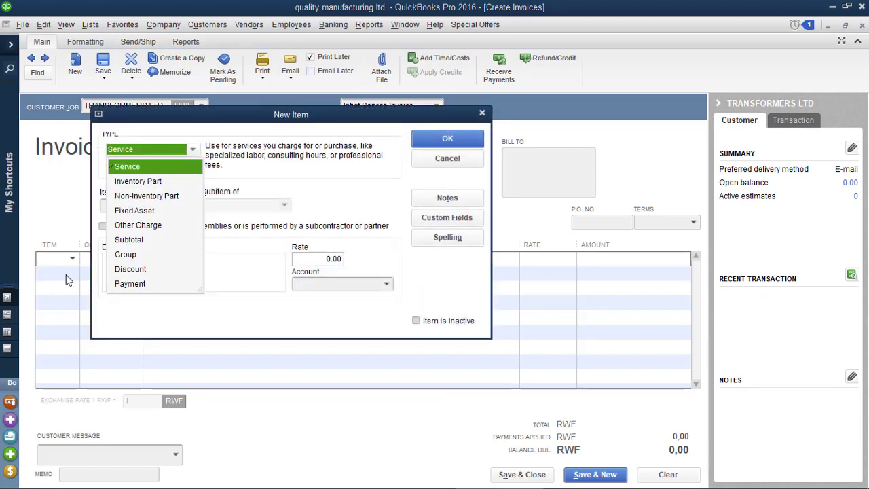
pyautogui.click(133, 197)
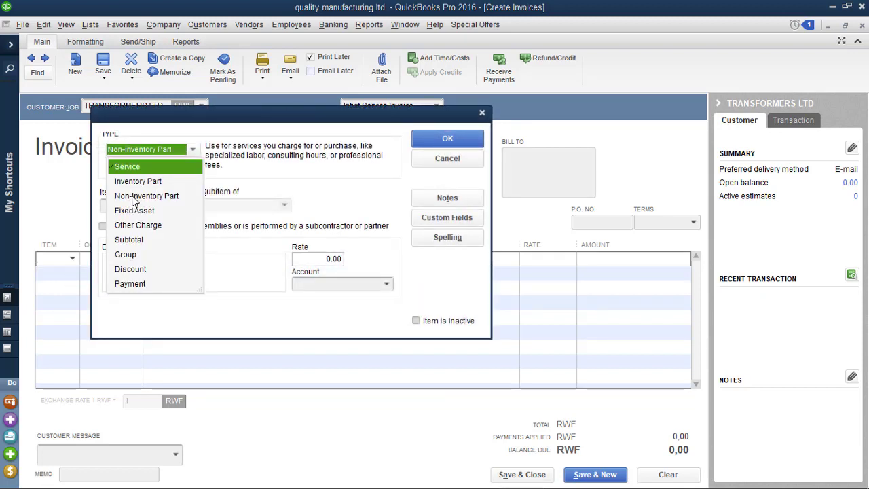
pyautogui.click(133, 197)
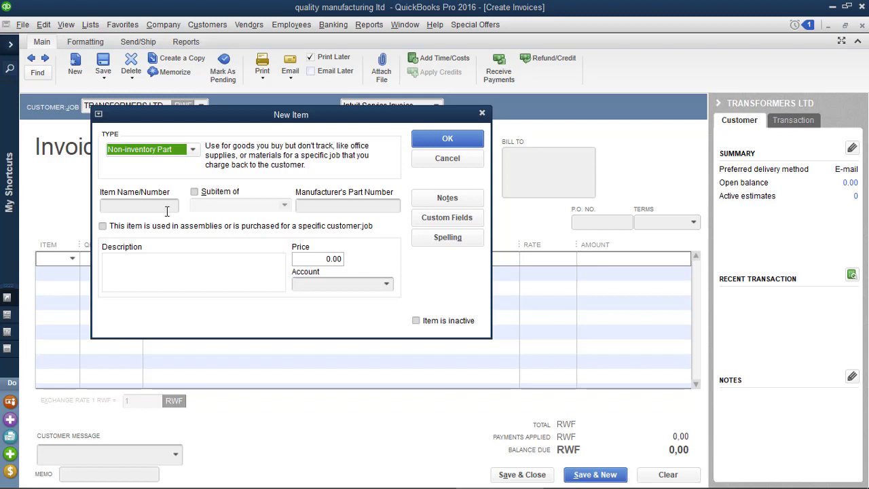
pyautogui.click(151, 207)
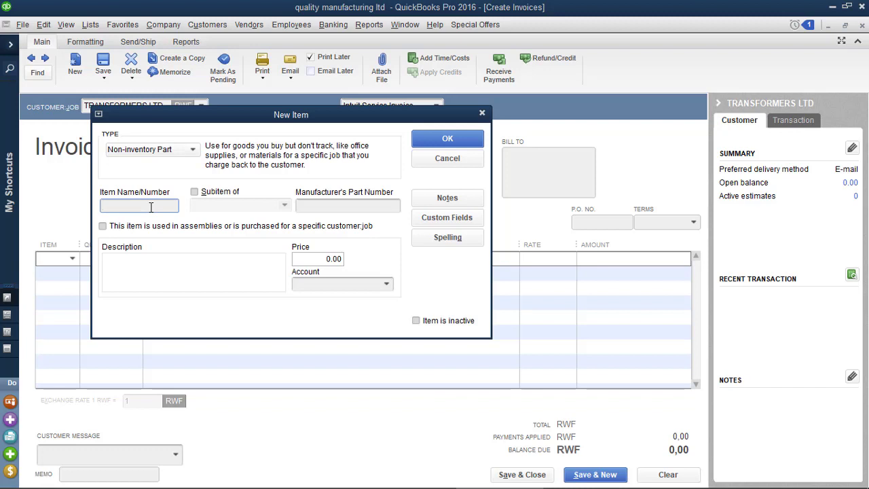
pyautogui.write('XY')
pyautogui.click(386, 283)
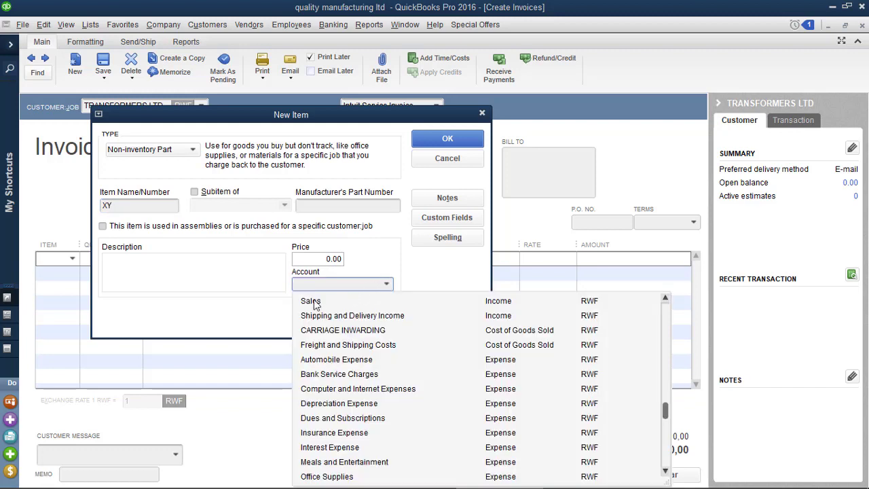
pyautogui.click(314, 301)
pyautogui.click(448, 140)
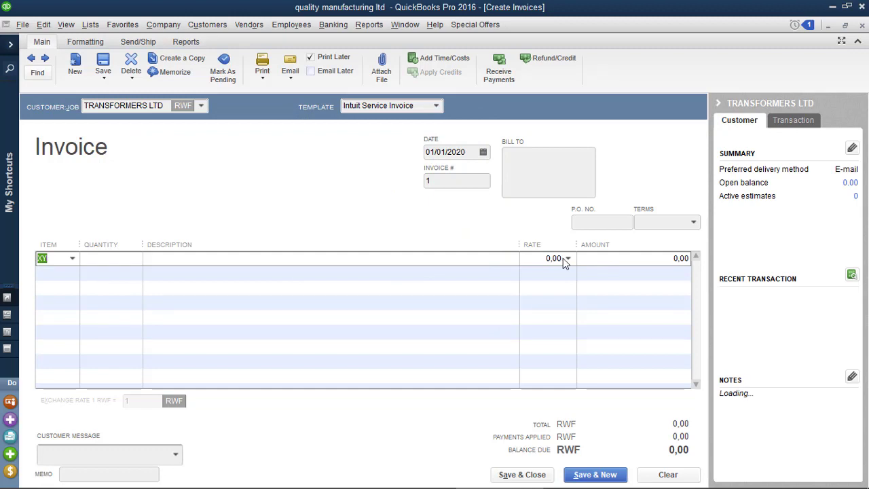
# Step: Enter an amount of 200,000 on the XY invoice line
pyautogui.click(599, 262)
pyautogui.write('50.')
pyautogui.moveTo(465, 483)
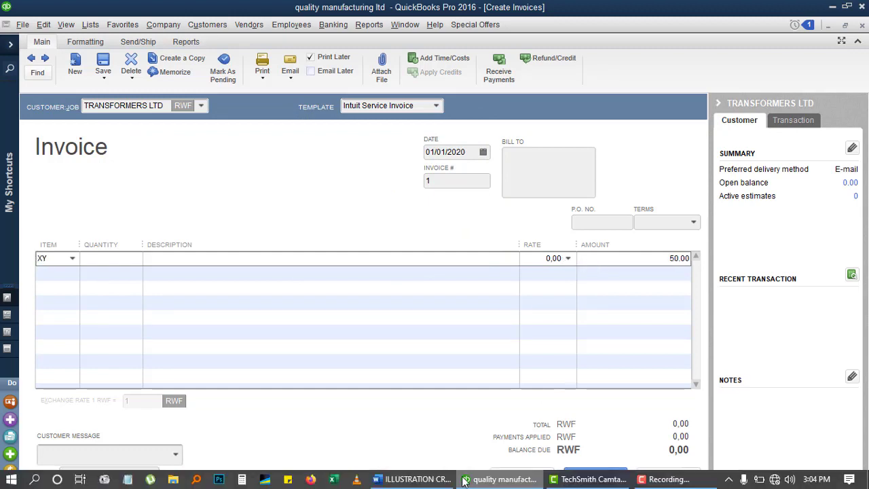
pyautogui.click(413, 479)
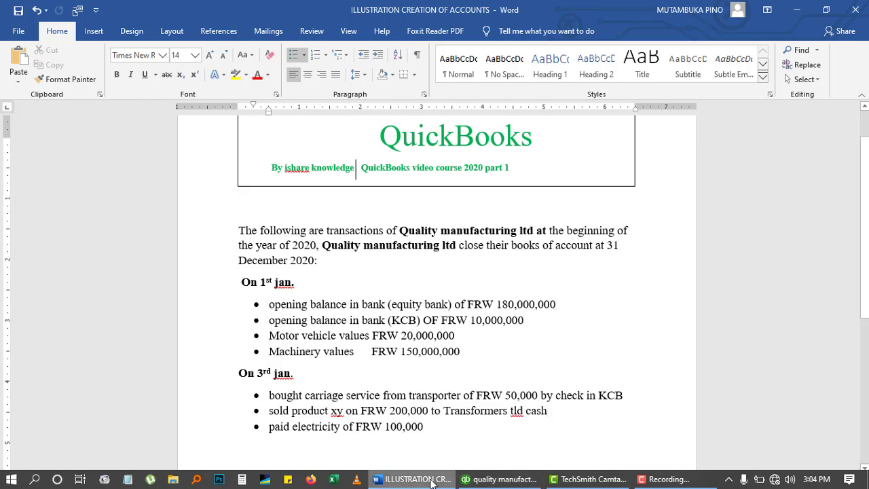
pyautogui.click(431, 480)
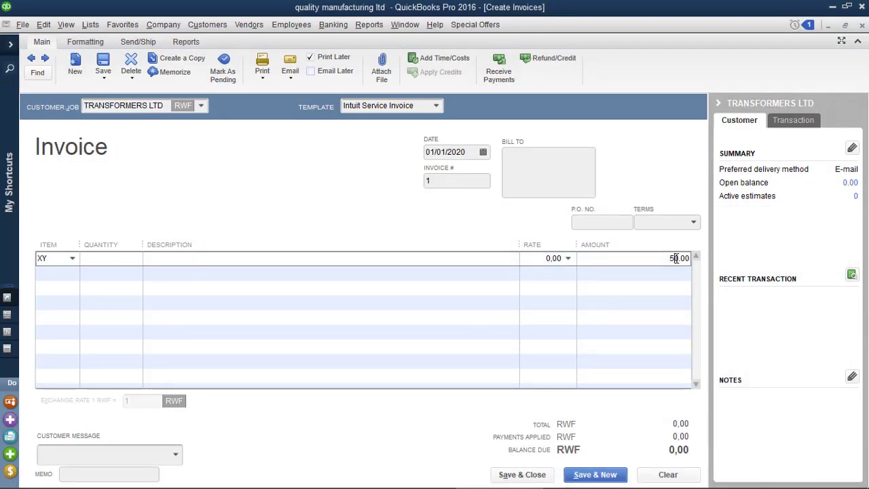
pyautogui.press('BackSpace')
pyautogui.write('20000')
pyautogui.click(541, 261)
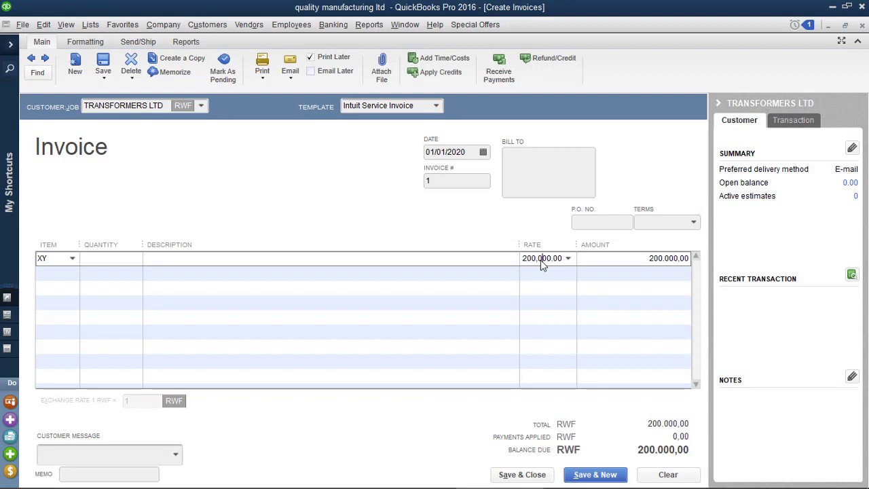
# Step: Describe the line as 'SOLD TO TRANSFORMERS' and save the invoice despite the closed-period warning
pyautogui.click(128, 269)
pyautogui.click(161, 261)
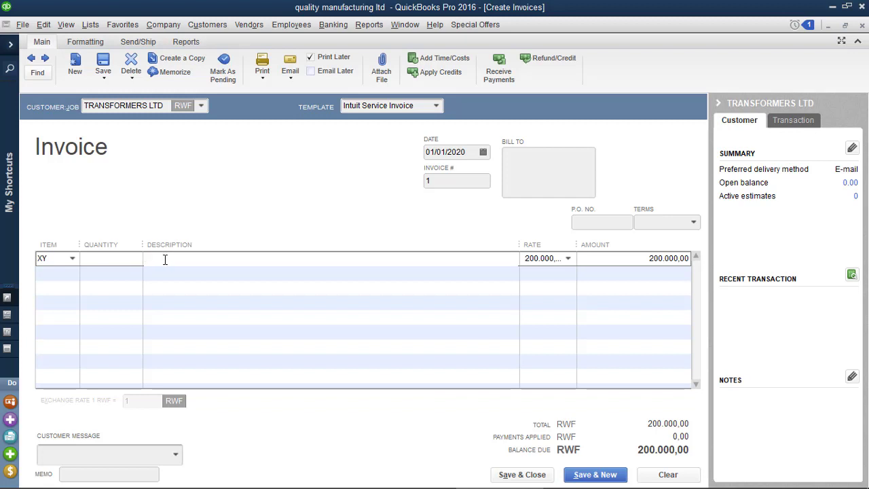
pyautogui.write('SOLD TO TRANSFORMERS')
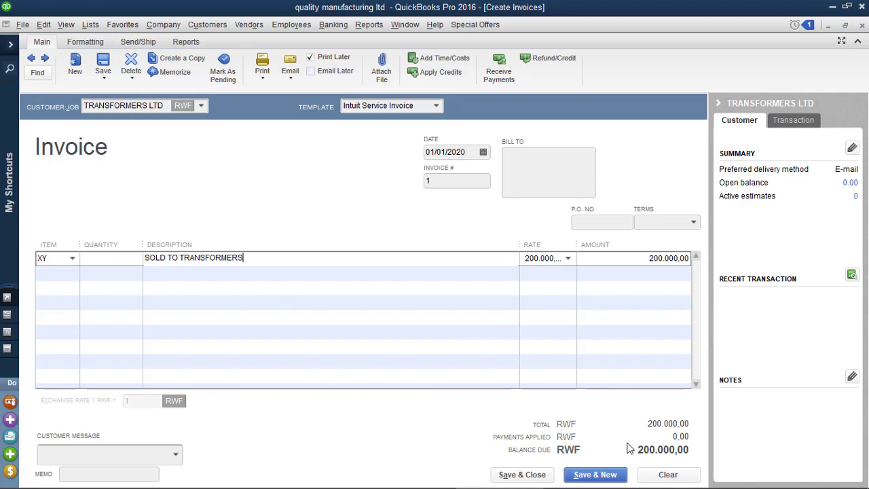
pyautogui.click(536, 476)
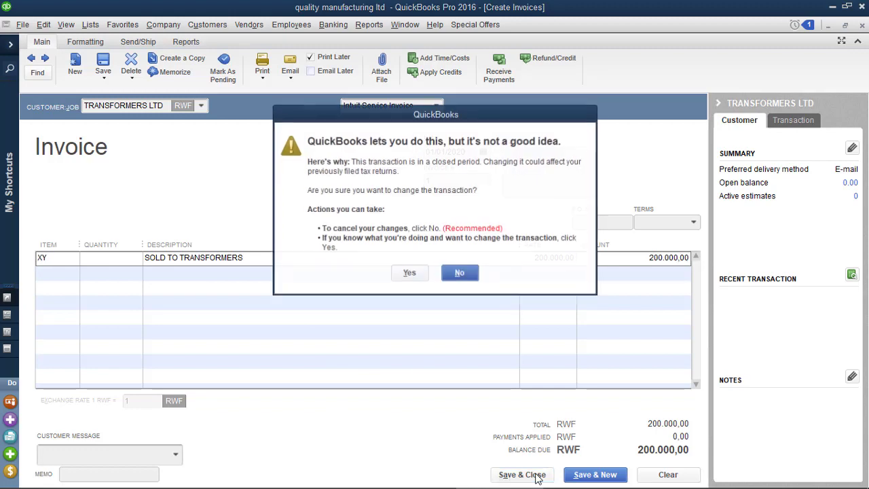
pyautogui.click(409, 272)
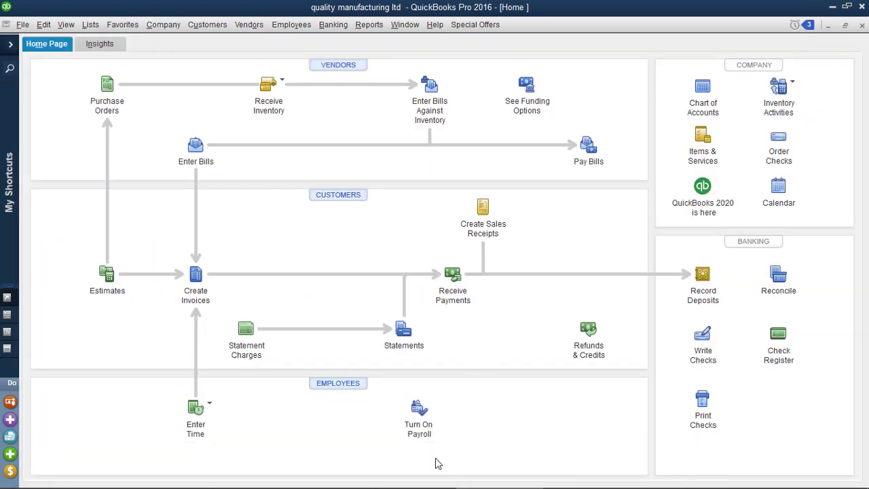
# Step: Open Receive Payments and choose TRANSFORMERS LTD, bringing up invoice 1 for 200,000.00
pyautogui.moveTo(448, 485)
pyautogui.click(457, 289)
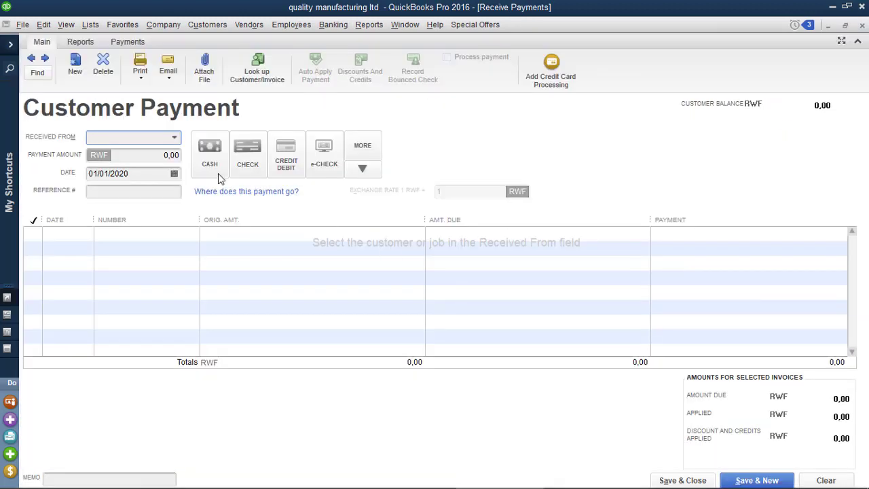
pyautogui.click(175, 137)
pyautogui.click(143, 183)
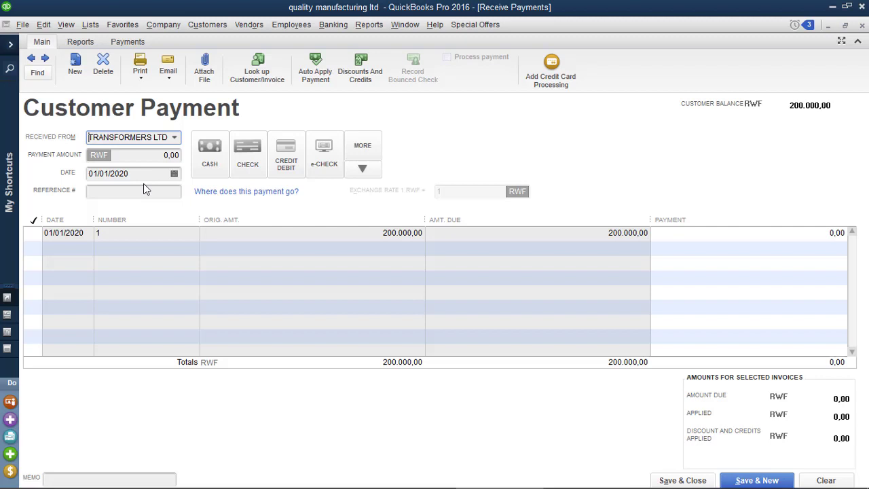
# Step: Apply the payment to invoice 1 and set the payment method to CASH
pyautogui.click(35, 235)
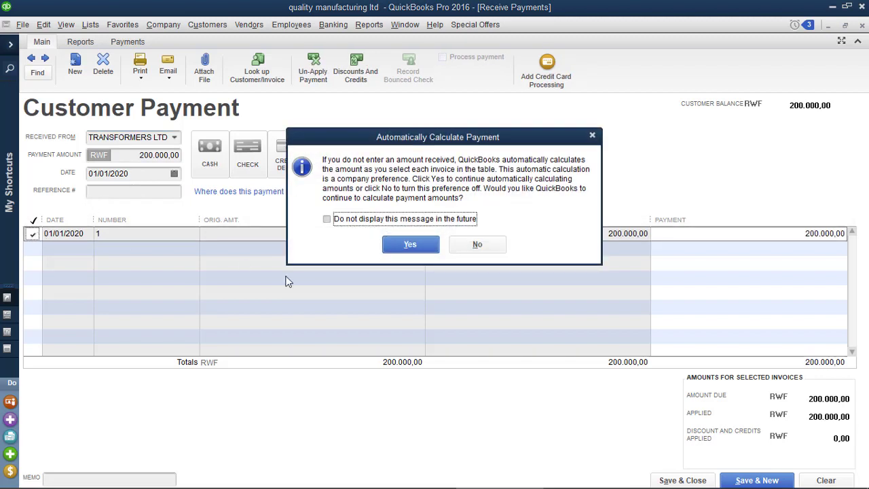
pyautogui.click(411, 244)
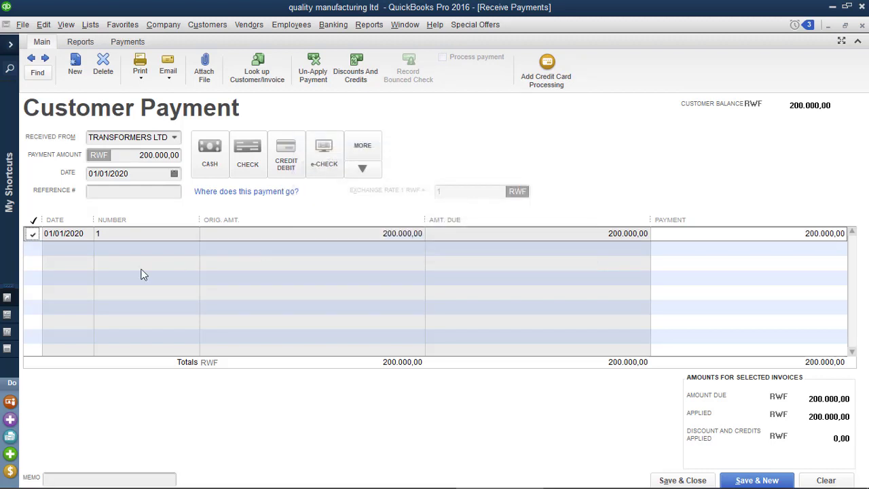
pyautogui.click(201, 171)
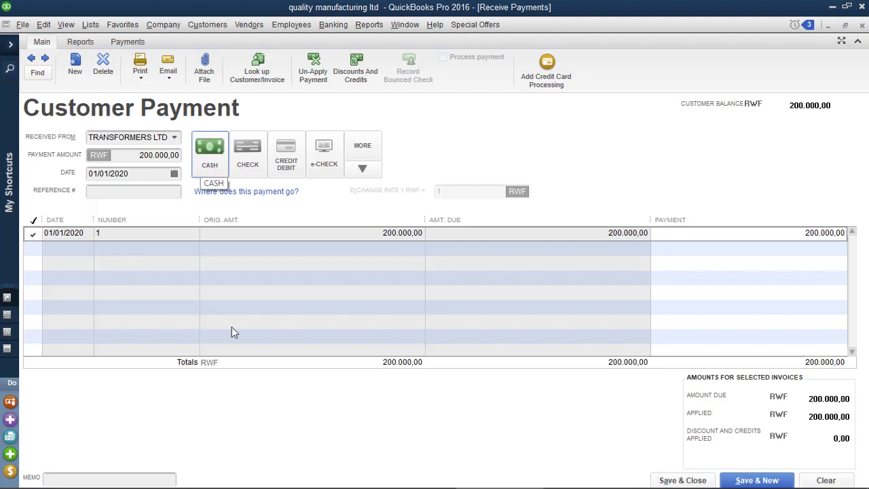
# Step: Save the payment, accepting the closed-period warning, and confirm it under Money to Deposit
pyautogui.moveTo(367, 482)
pyautogui.click(400, 478)
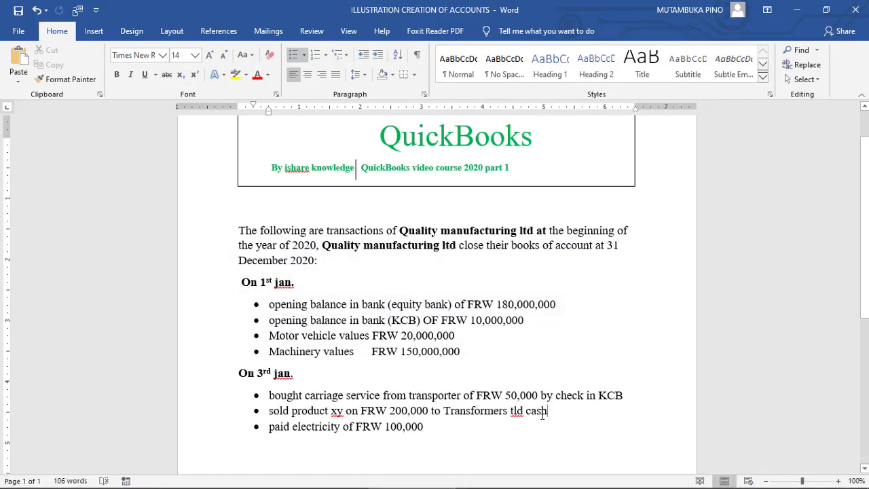
pyautogui.moveTo(417, 484)
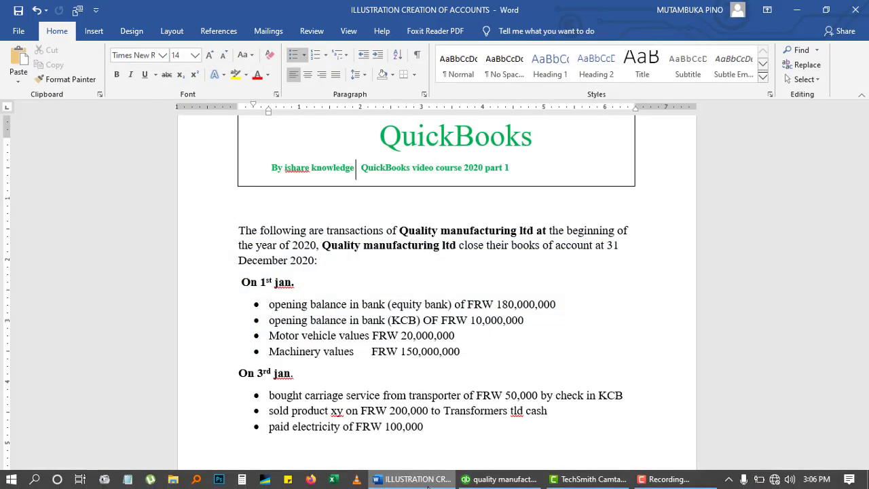
pyautogui.click(492, 479)
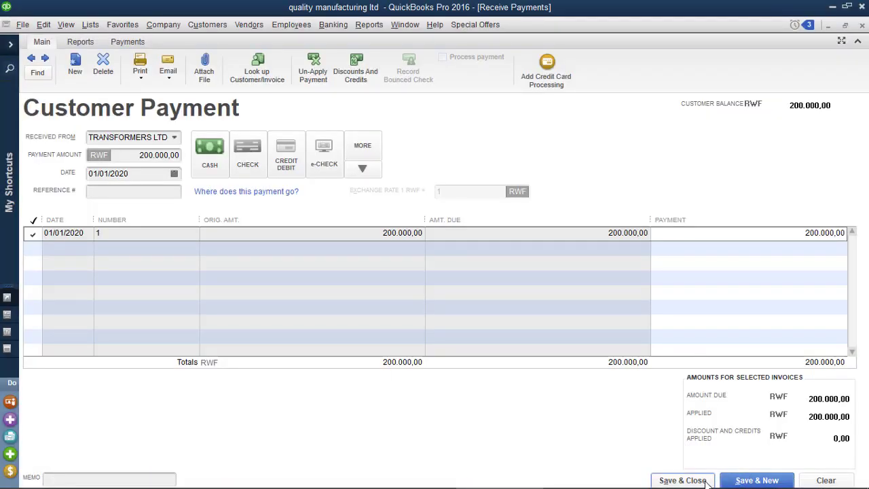
pyautogui.click(706, 480)
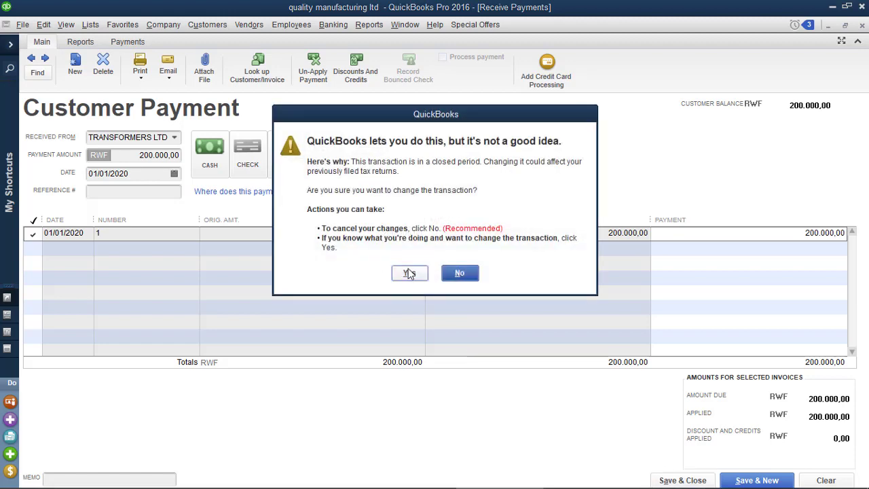
pyautogui.click(409, 272)
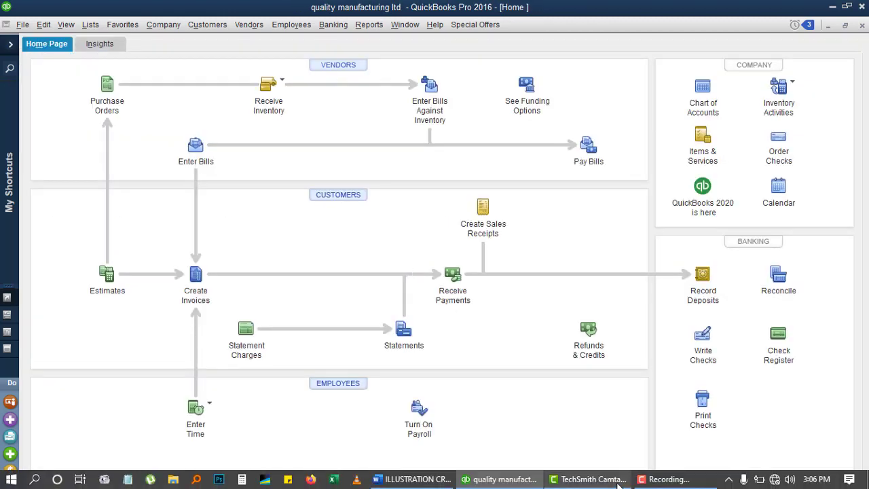
pyautogui.click(808, 25)
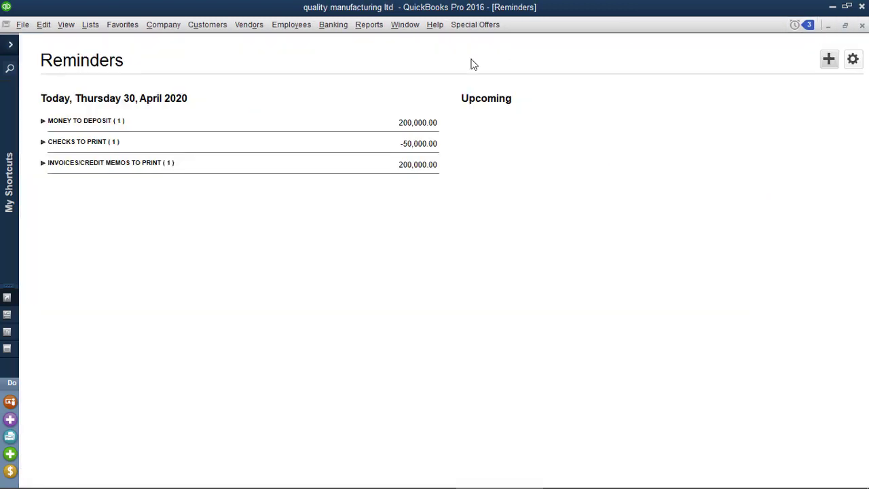
pyautogui.click(42, 122)
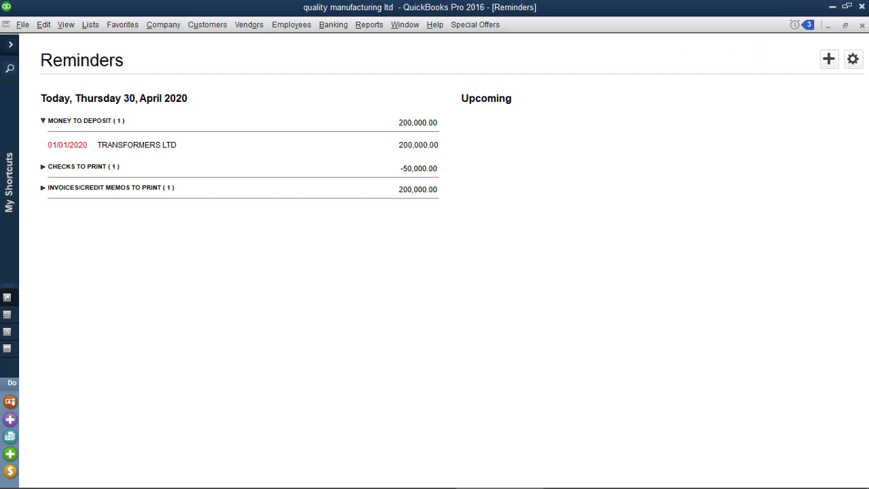
# Step: Deposit TRANSFORMERS LTD's 200,000 cash payment into KCB, accept the closed-period warning, and review reminders
pyautogui.click(862, 25)
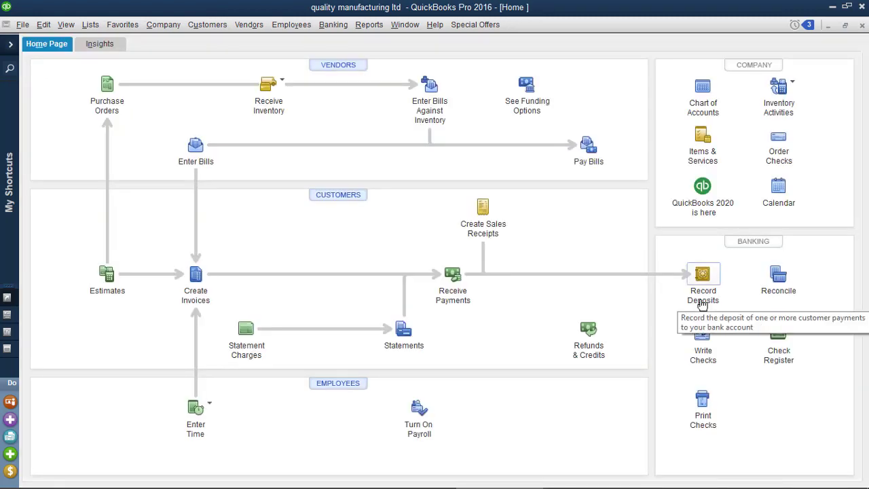
pyautogui.click(702, 304)
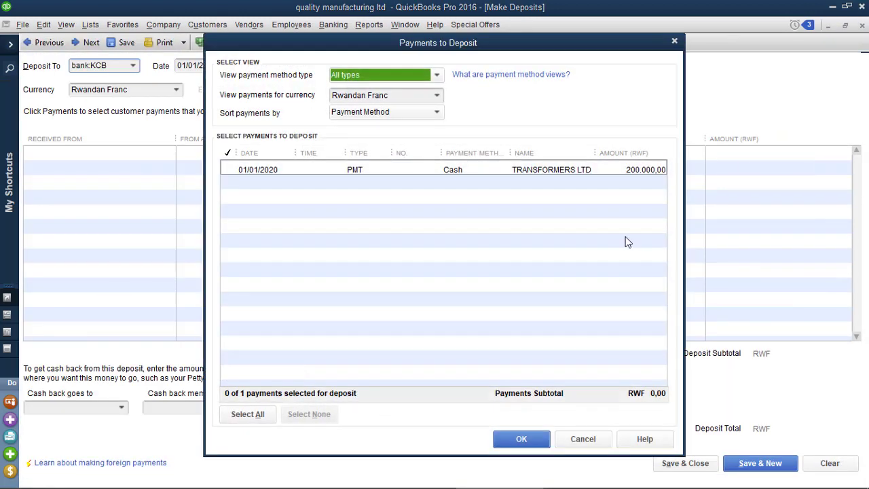
pyautogui.click(228, 171)
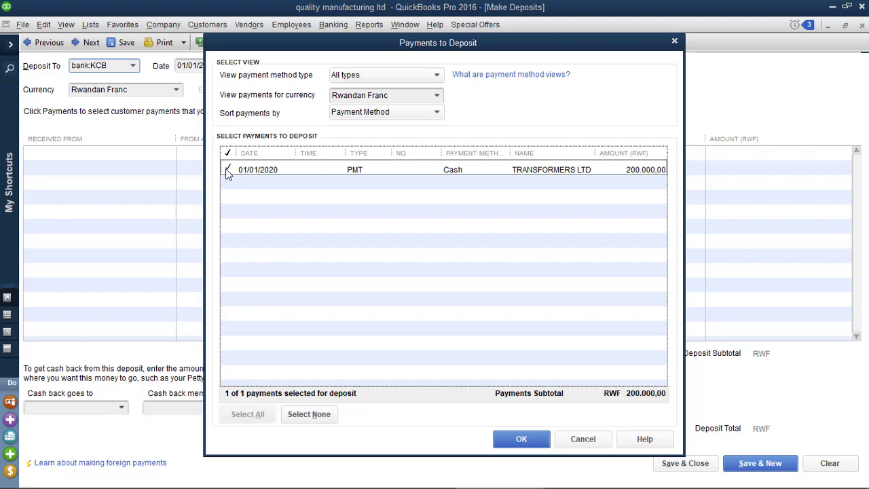
pyautogui.click(521, 438)
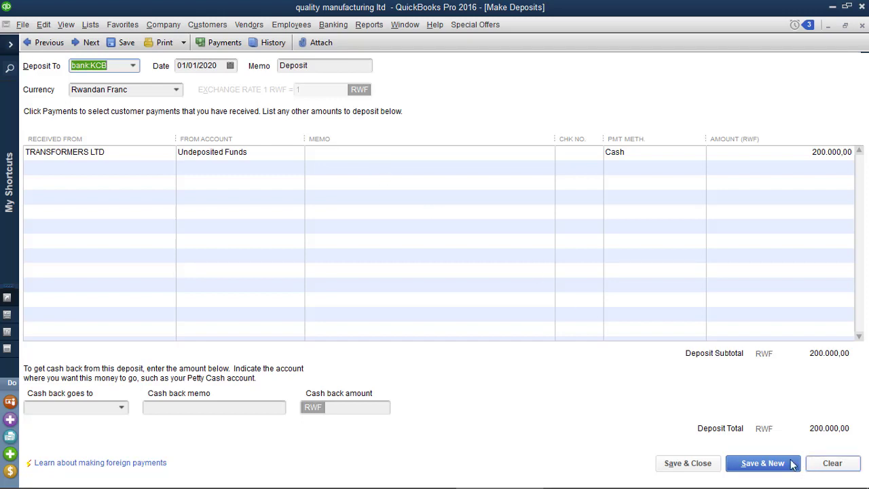
pyautogui.click(709, 467)
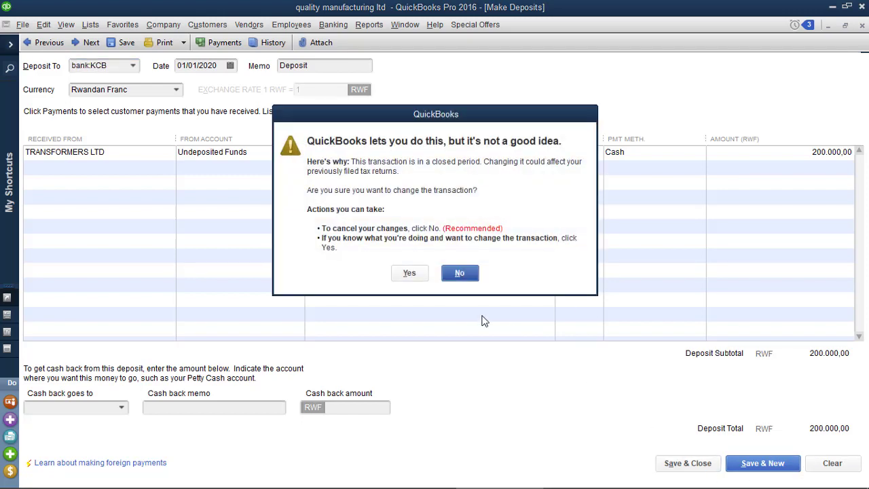
pyautogui.click(412, 274)
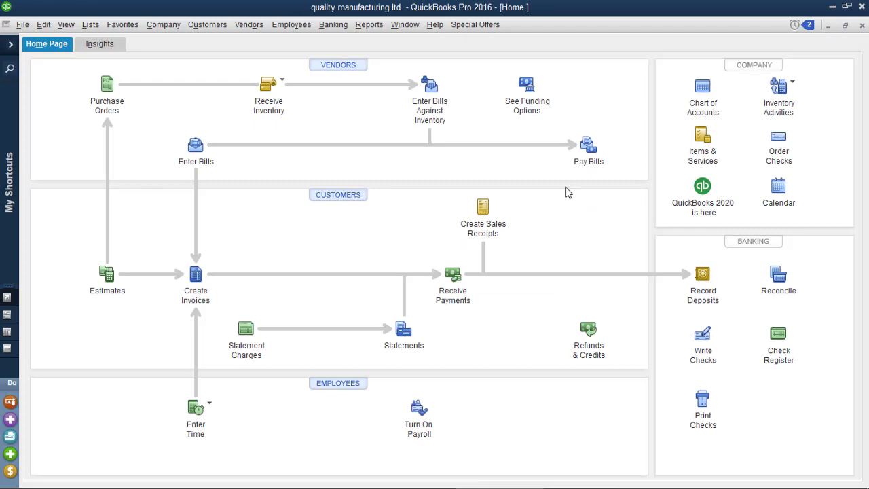
pyautogui.click(807, 24)
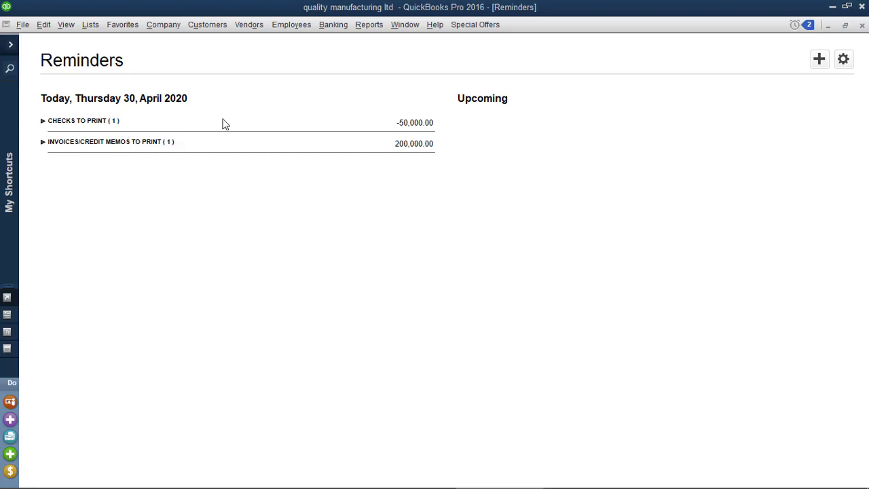
pyautogui.click(861, 24)
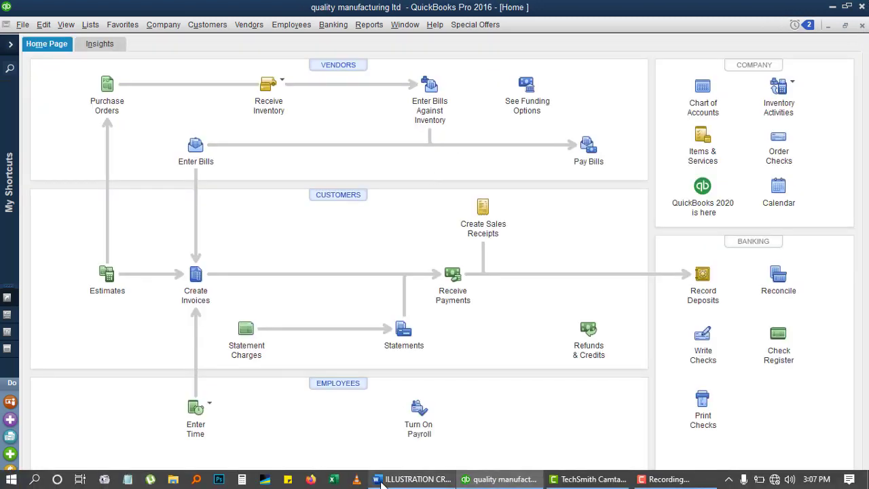
pyautogui.click(382, 483)
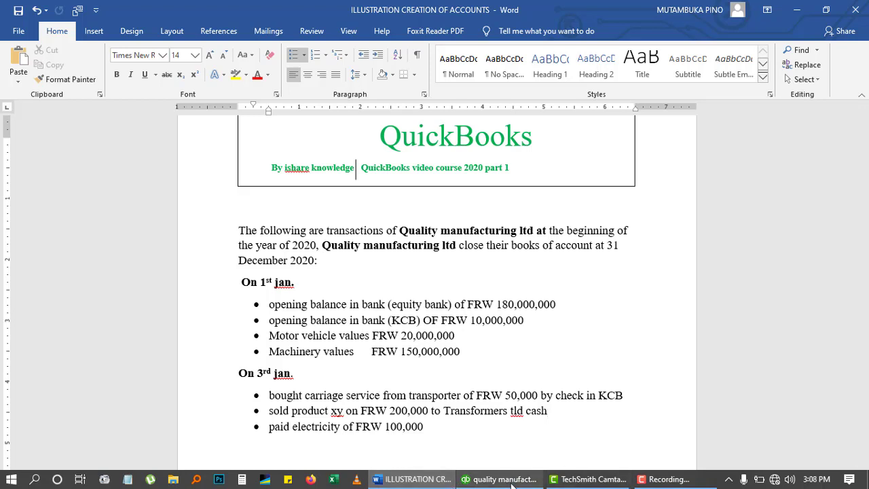
pyautogui.moveTo(512, 483)
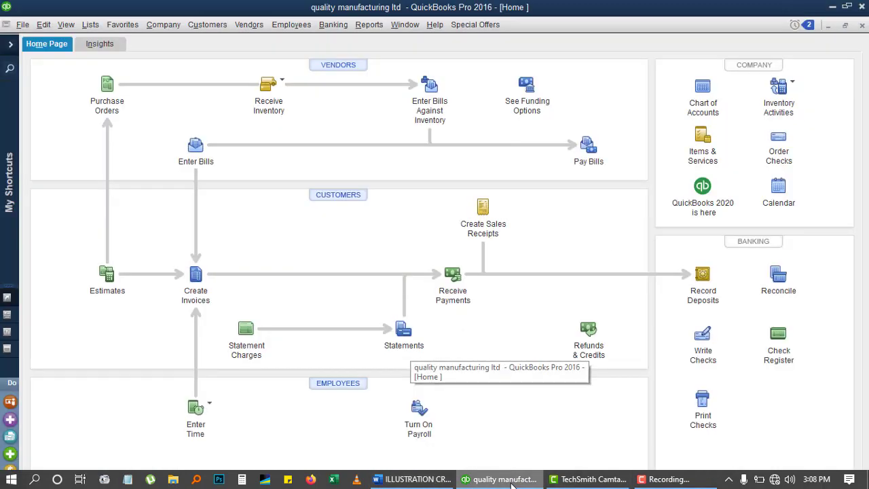
pyautogui.click(475, 424)
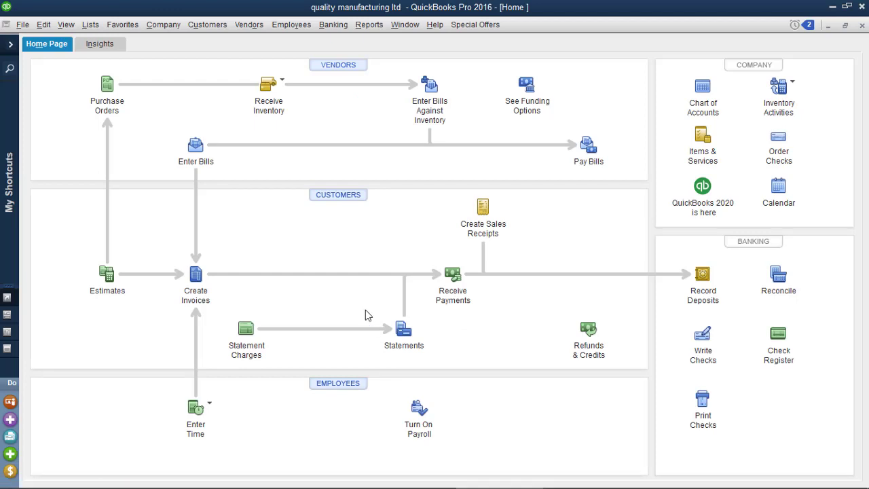
# Step: Start a new bill and choose < Add New > from its Vendor list
pyautogui.click(195, 149)
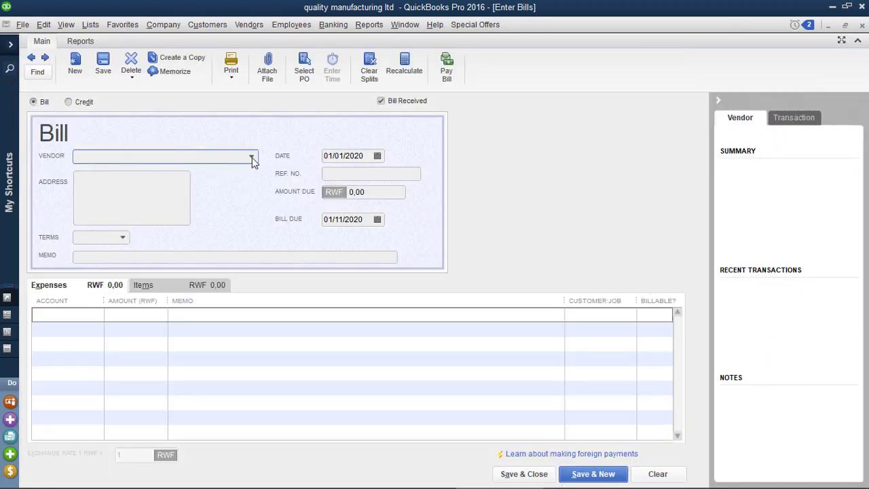
pyautogui.click(252, 156)
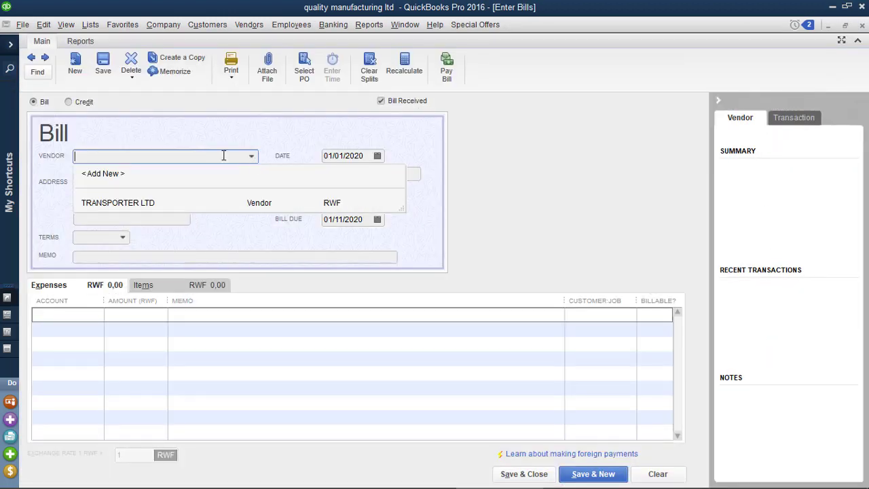
pyautogui.click(97, 174)
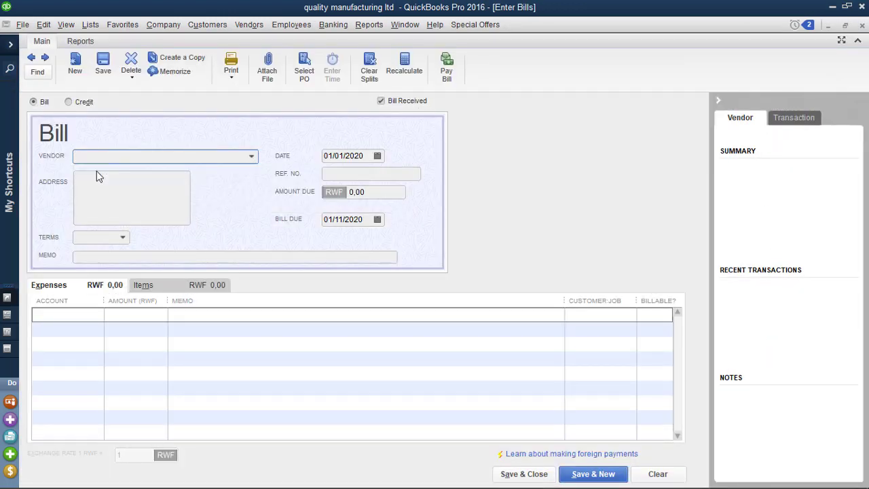
pyautogui.moveTo(367, 482)
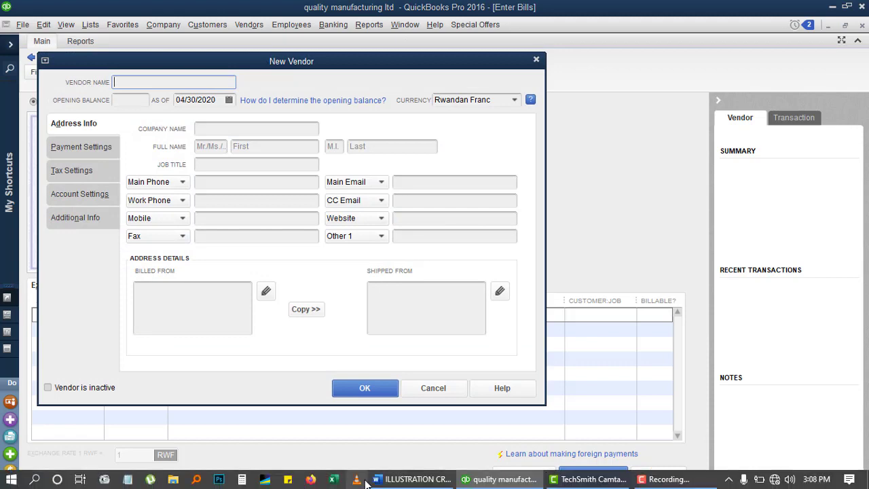
pyautogui.click(406, 479)
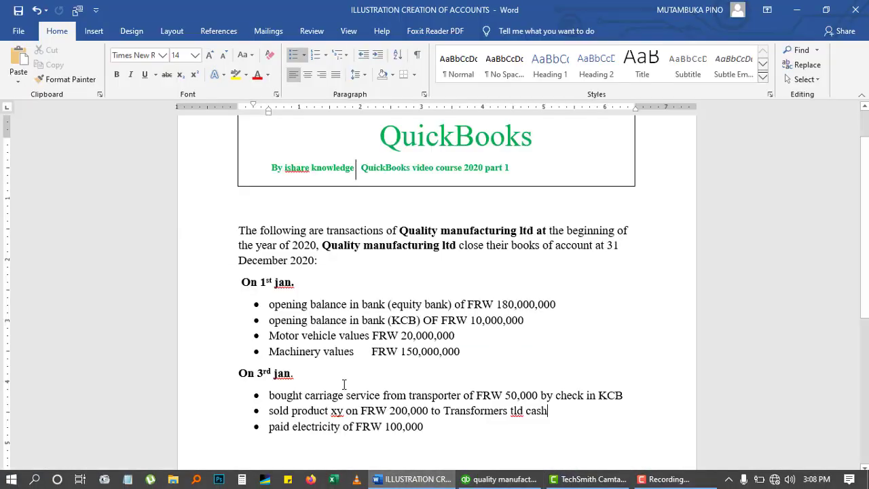
# Step: Insert REG so the last Word bullet reads 'paid electricity REG of FRW 100,000'
pyautogui.click(341, 431)
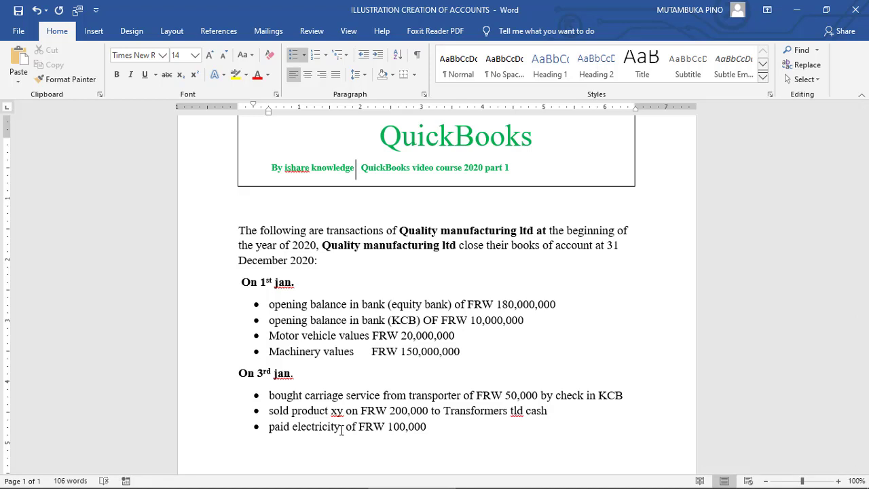
pyautogui.write('RE ')
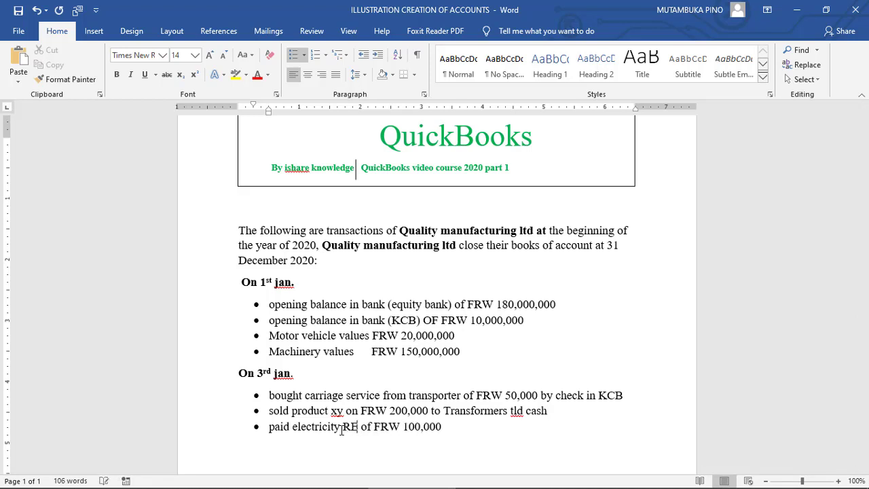
pyautogui.write('GE')
pyautogui.press('BackSpace')
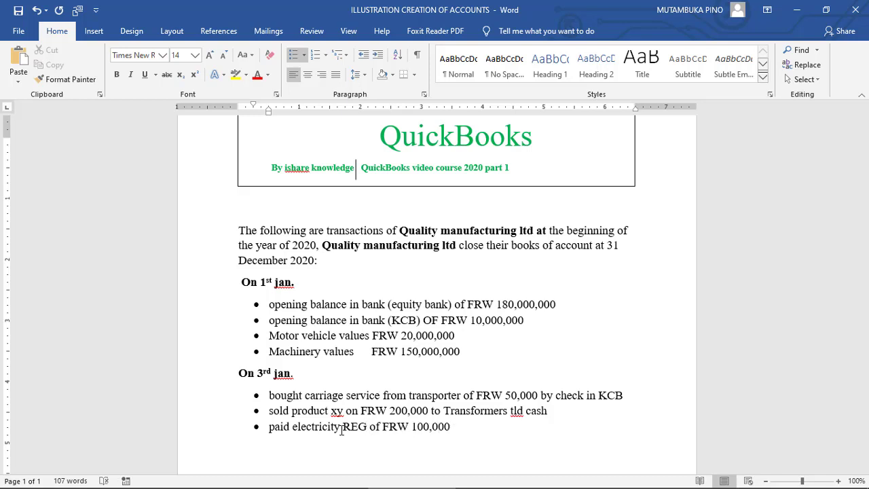
pyautogui.press('BackSpace')
pyautogui.press('BackSpace')
pyautogui.press('BackSpace')
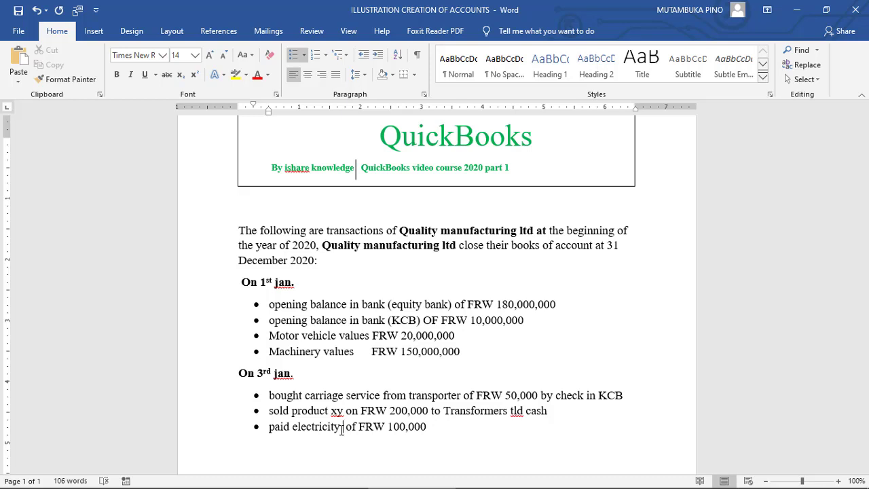
pyautogui.write('R ')
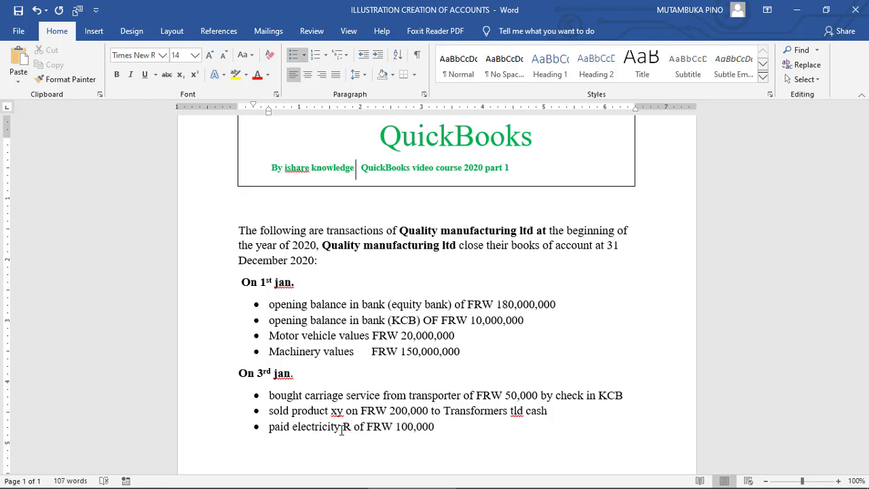
pyautogui.write('EG')
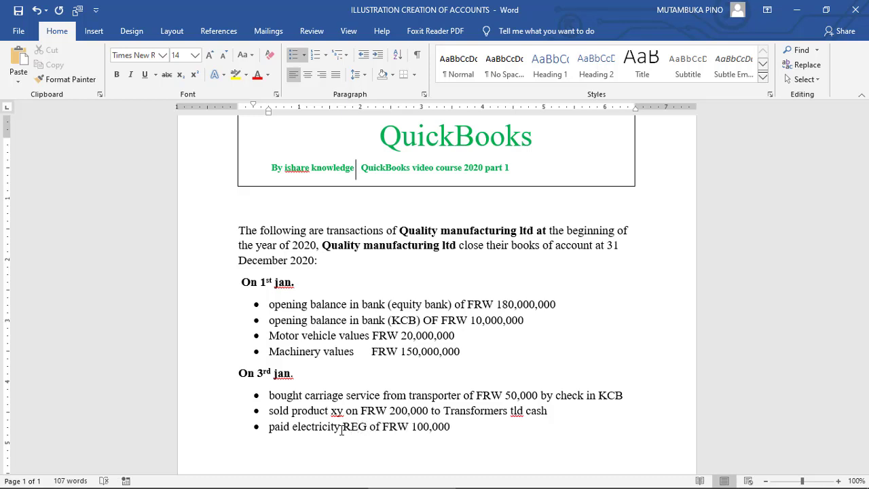
pyautogui.click(490, 483)
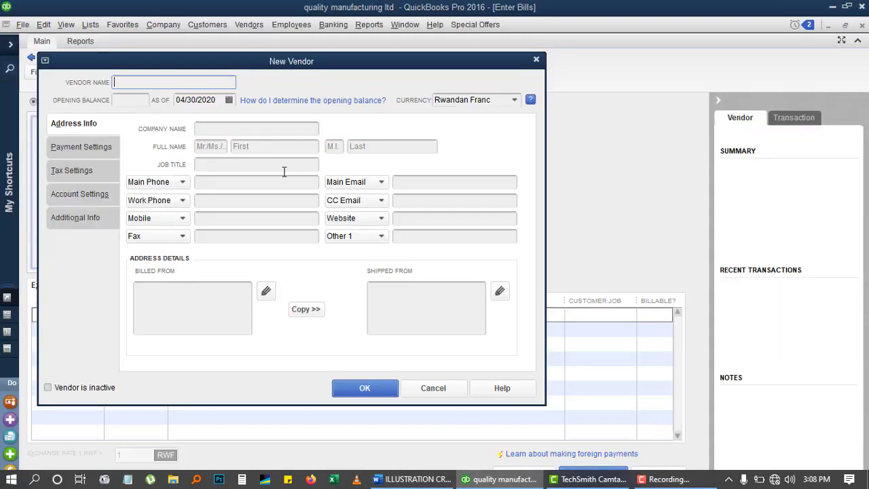
# Step: Create vendor REG for the bill and clear the zero from Amount Due
pyautogui.rightClick(125, 84)
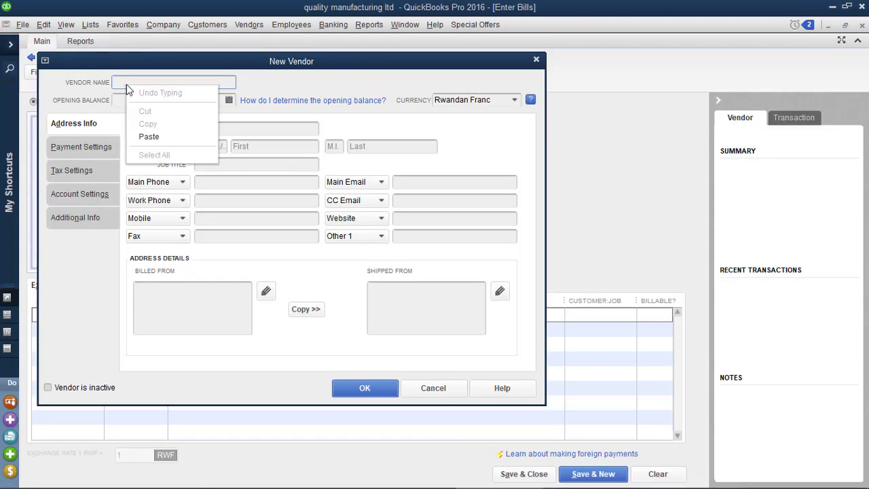
pyautogui.click(124, 81)
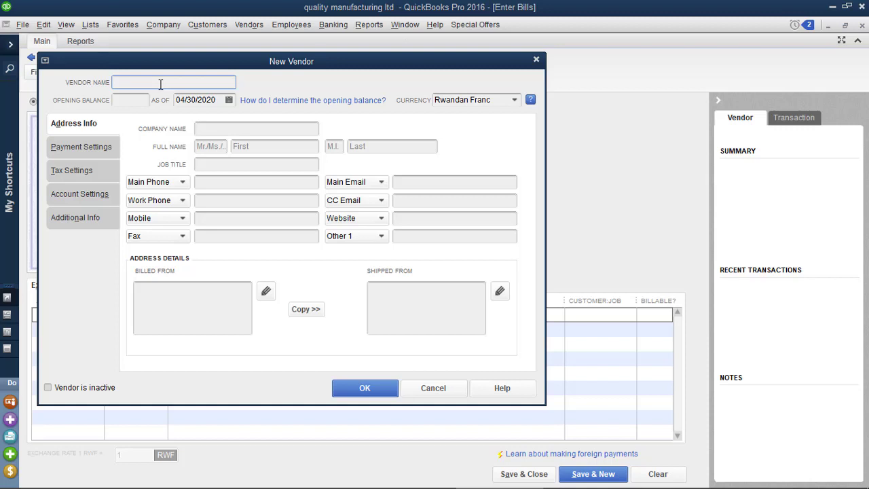
pyautogui.write('REG')
pyautogui.click(366, 388)
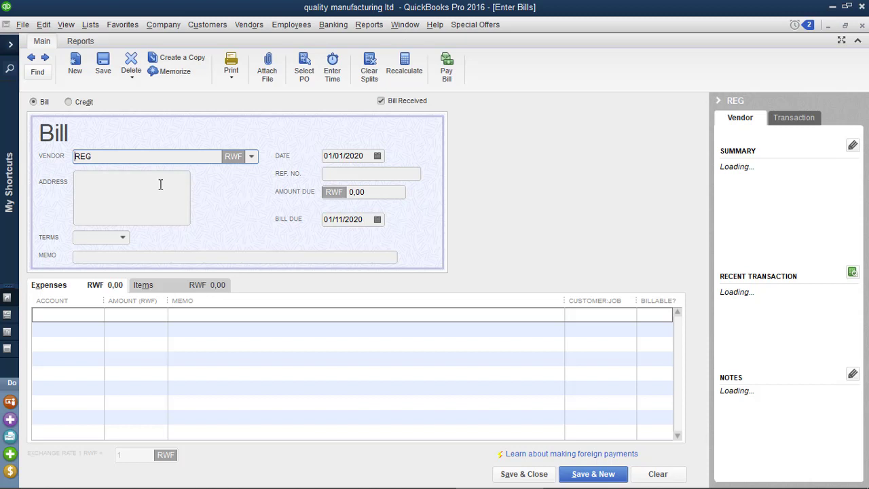
pyautogui.click(353, 191)
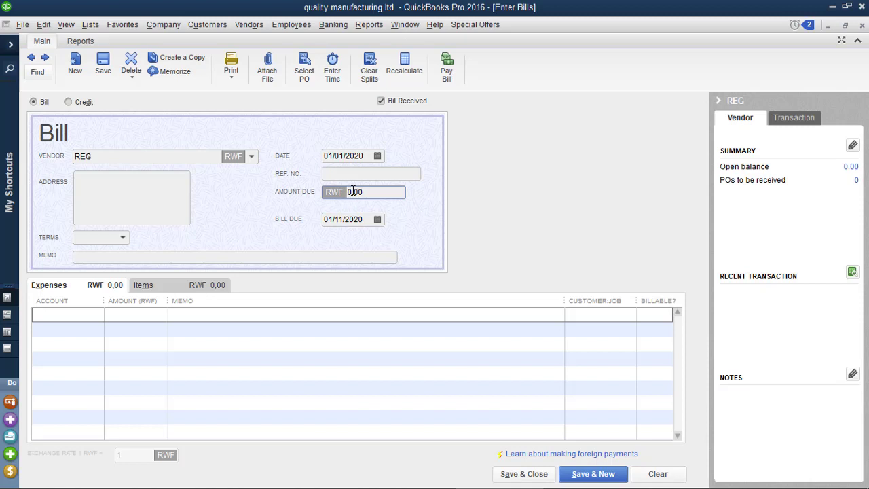
pyautogui.press('BackSpace')
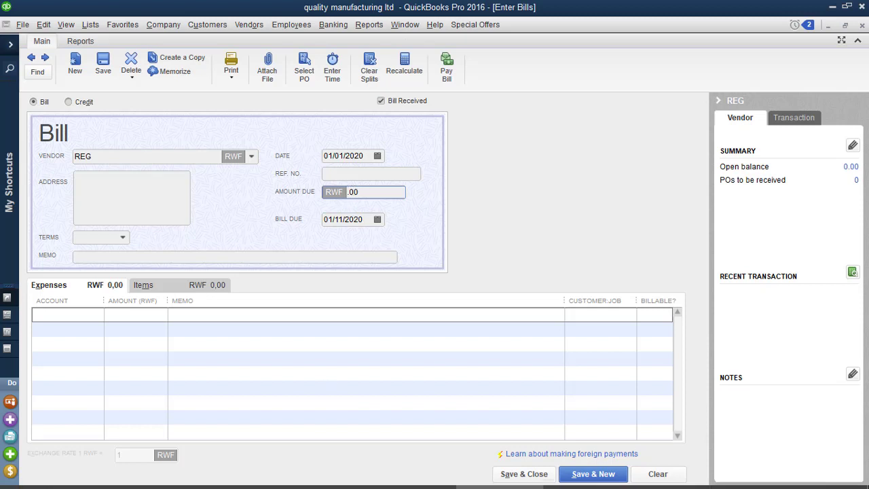
pyautogui.moveTo(529, 473)
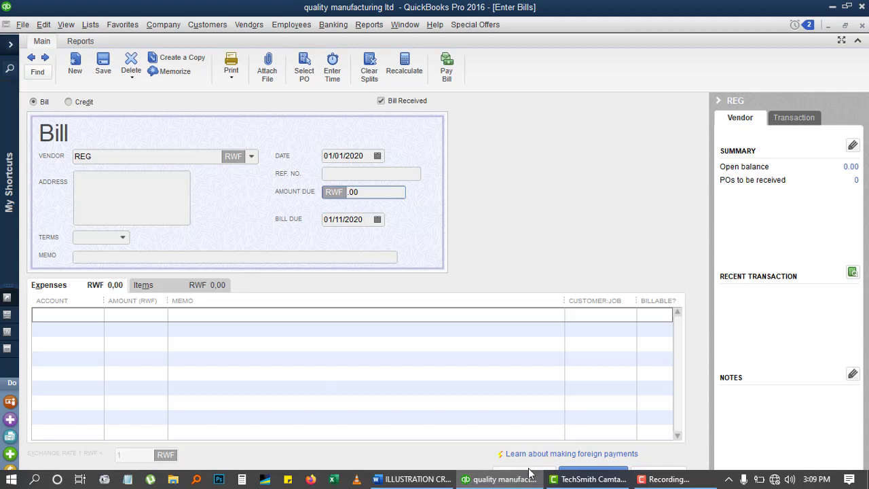
pyautogui.click(442, 482)
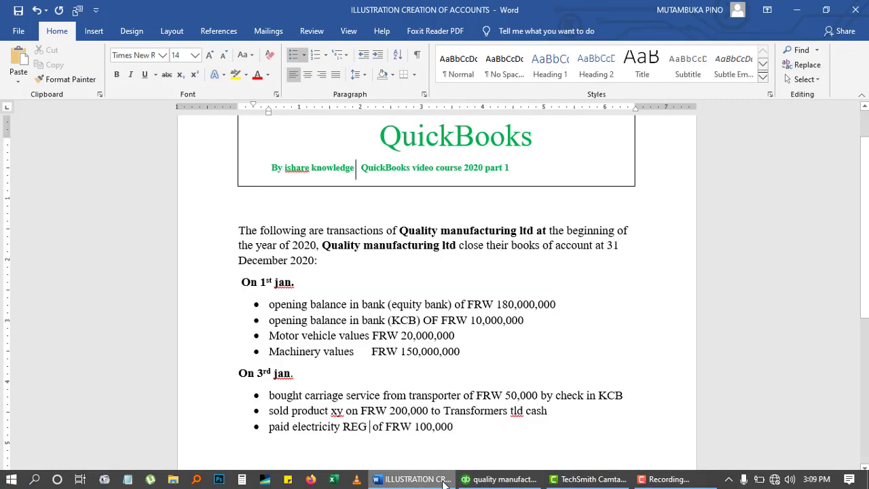
# Step: Enter 100000 as the REG bill's amount due and type bank:e in the expense line account
pyautogui.click(443, 482)
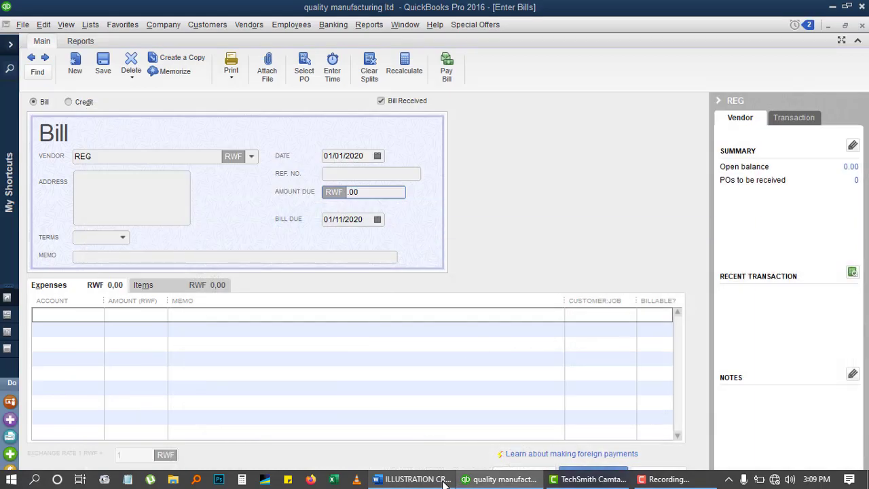
pyautogui.write('100000')
pyautogui.click(58, 314)
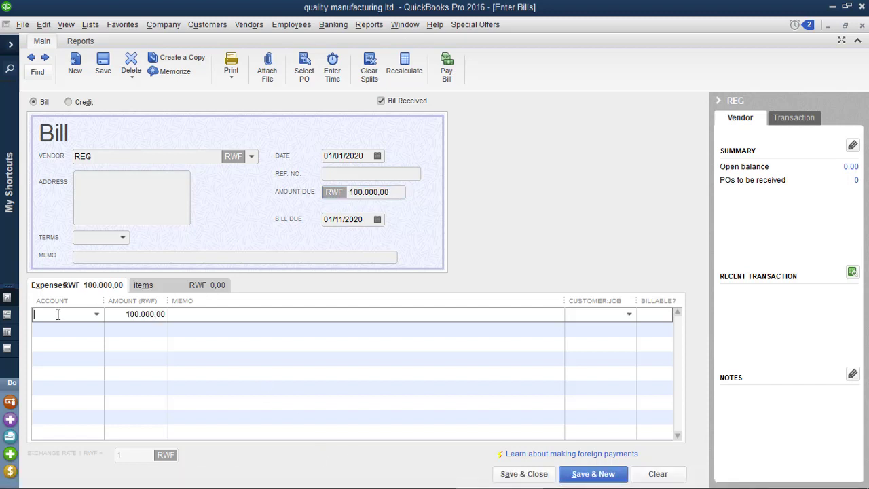
pyautogui.click(95, 314)
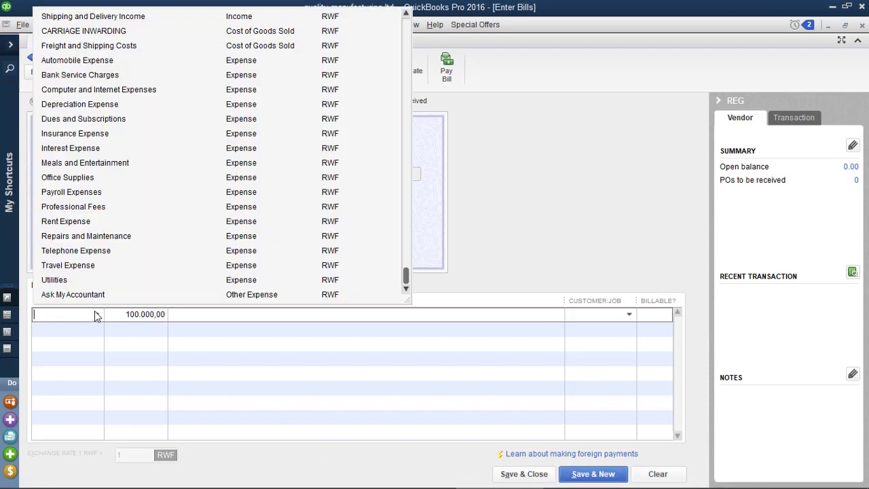
pyautogui.write('bank:equity bank')
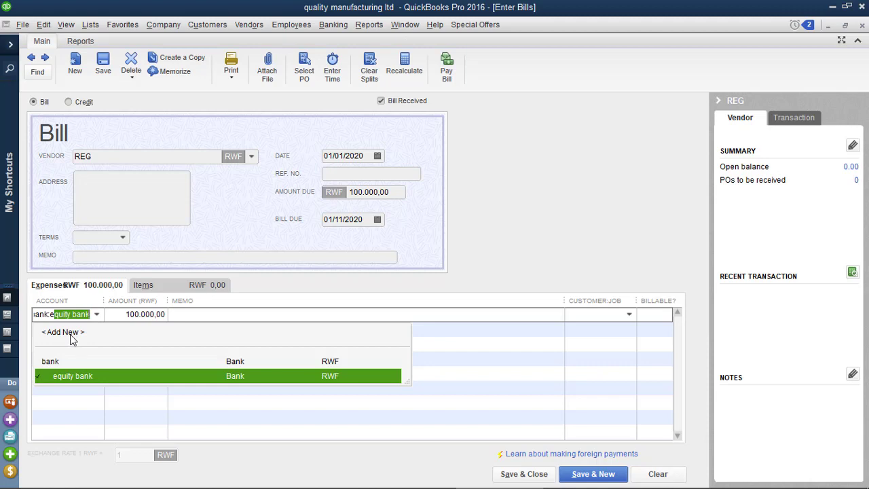
# Step: Add a new ELECTRICITY expense account for the line, then save the REG bill past the closed-period warning
pyautogui.click(64, 332)
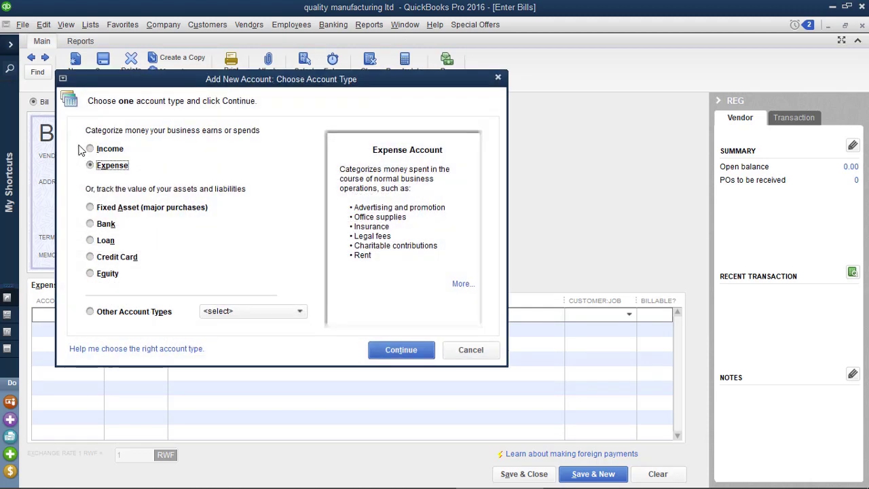
pyautogui.click(400, 350)
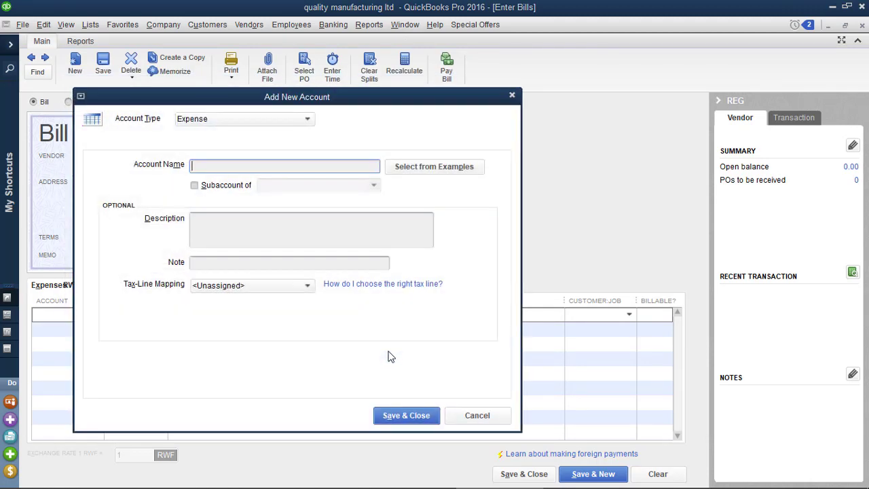
pyautogui.write('ELECTRICITY')
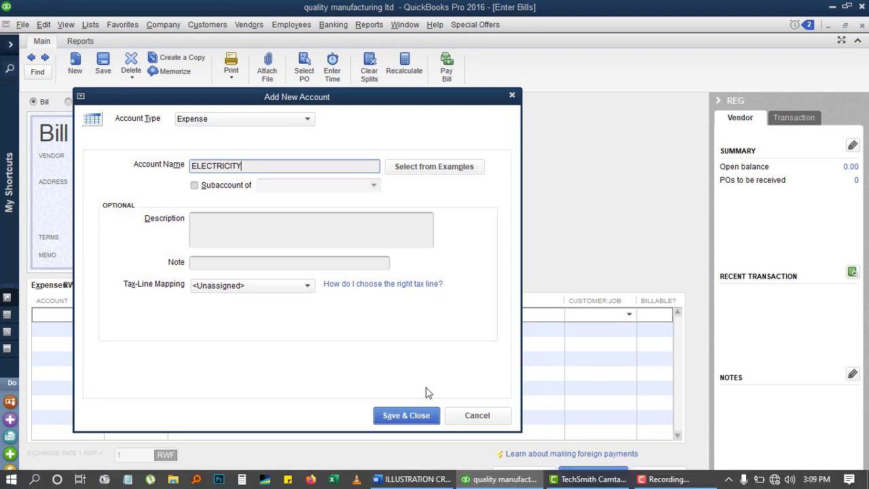
pyautogui.click(415, 414)
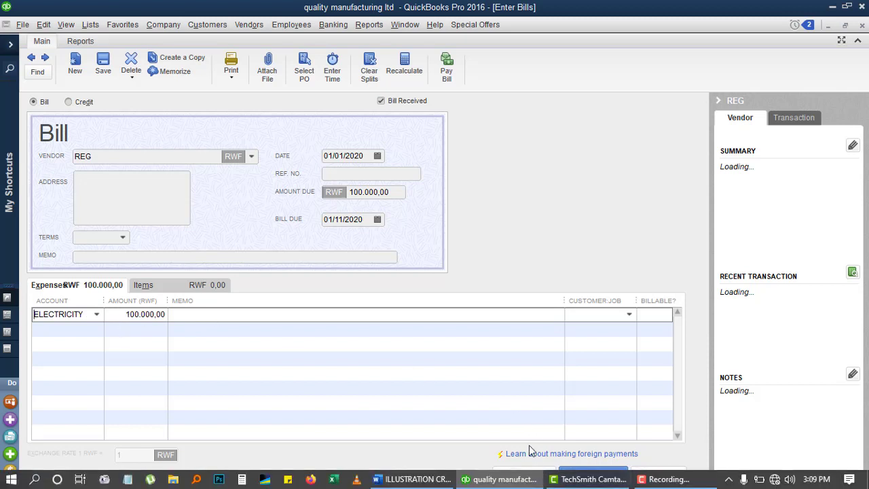
pyautogui.click(527, 475)
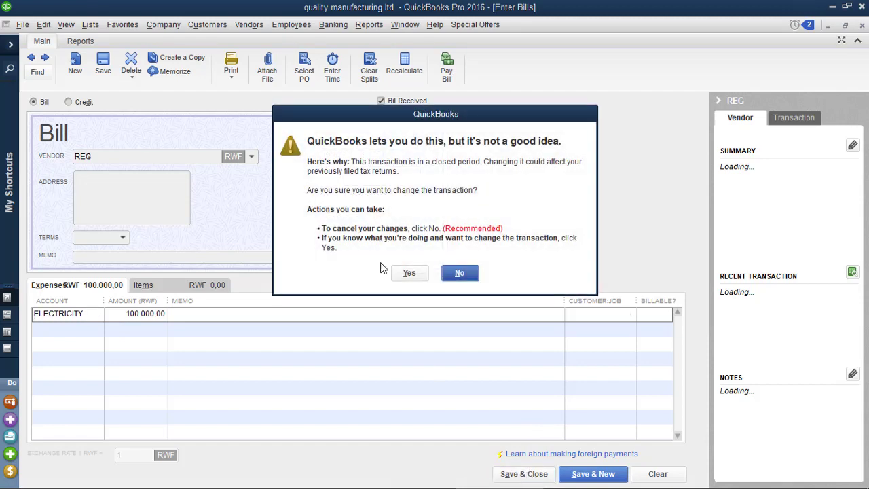
pyautogui.click(409, 273)
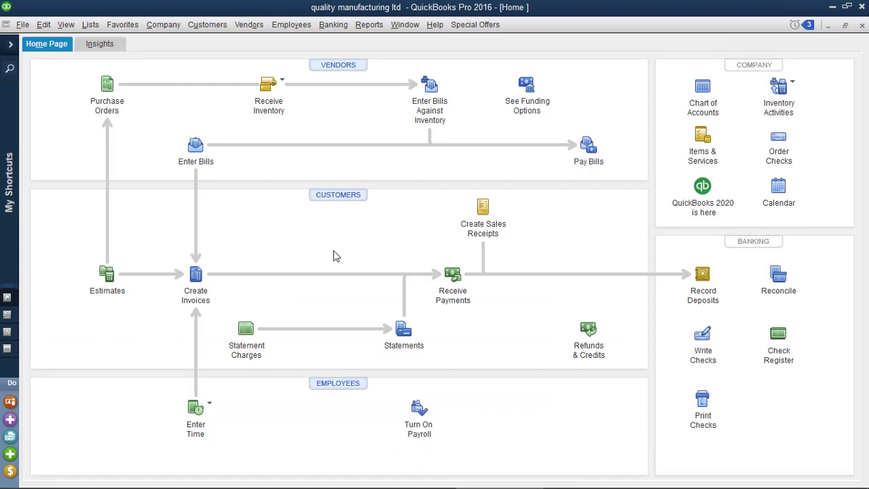
# Step: Open Pay Bills and mark REG's 100,000 bill for payment
pyautogui.click(588, 160)
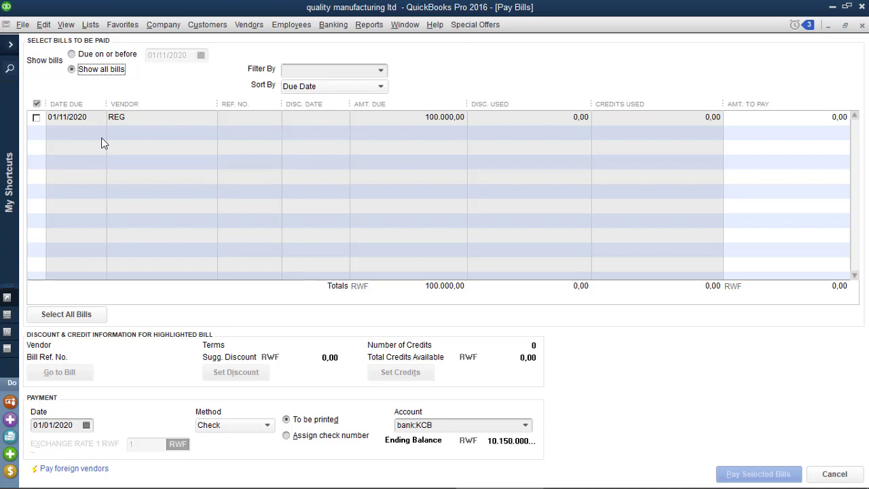
pyautogui.click(37, 118)
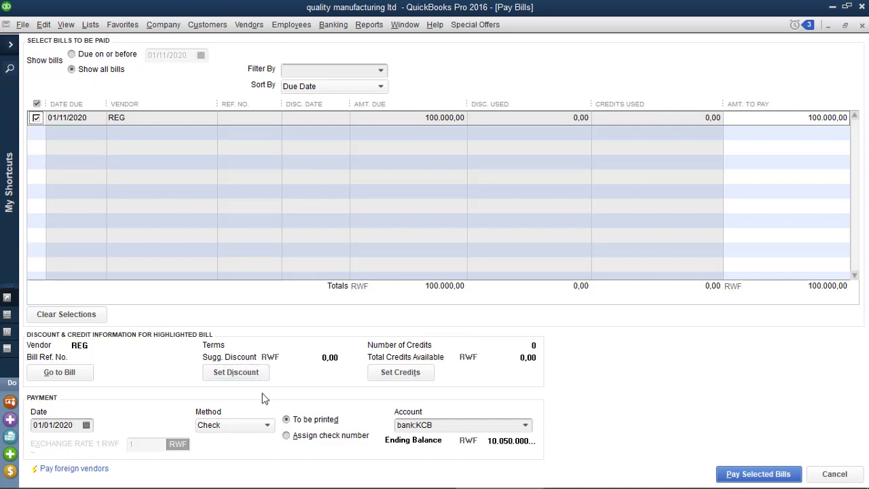
pyautogui.click(412, 480)
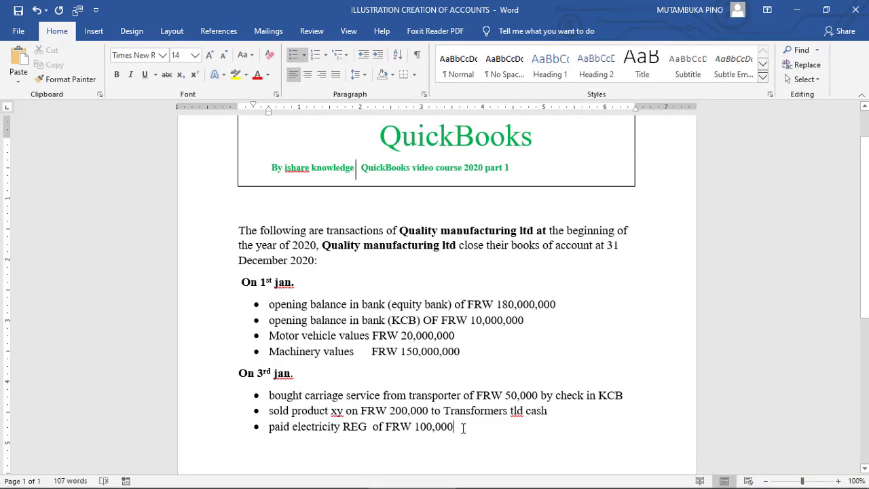
# Step: Append 'EQUITY BANK' to the electricity payment bullet in Word
pyautogui.write('EQUI')
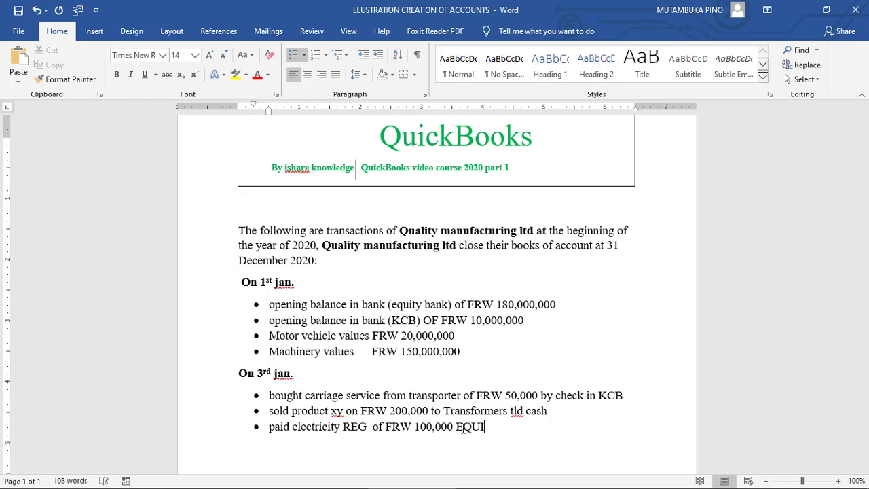
pyautogui.write('TY')
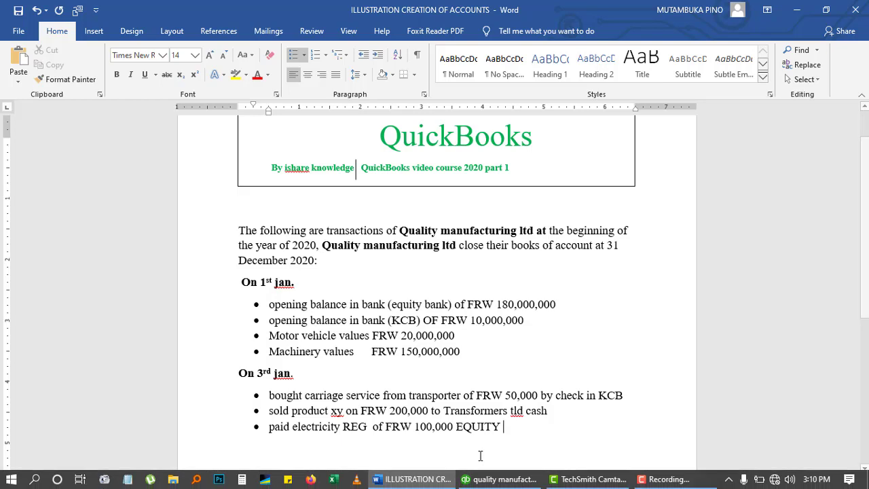
pyautogui.write(' BANK')
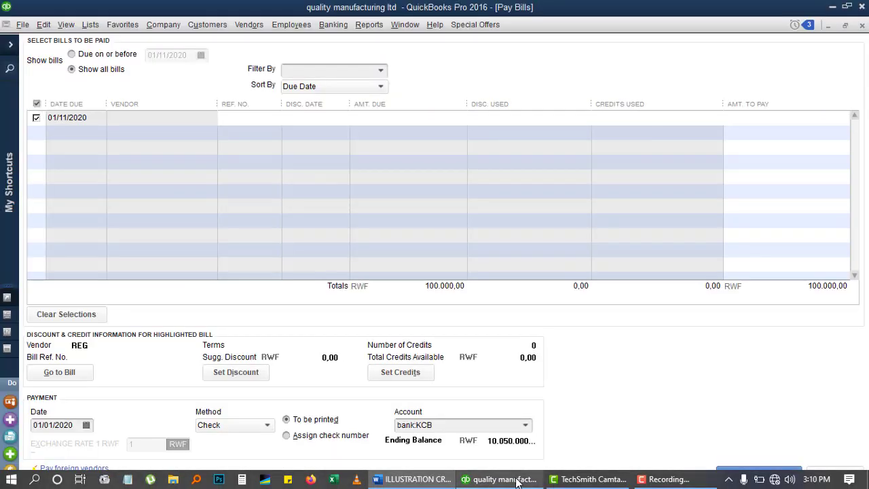
# Step: Pay the REG bill by check from bank:equity bank, accepting the closed-period warning
pyautogui.click(484, 479)
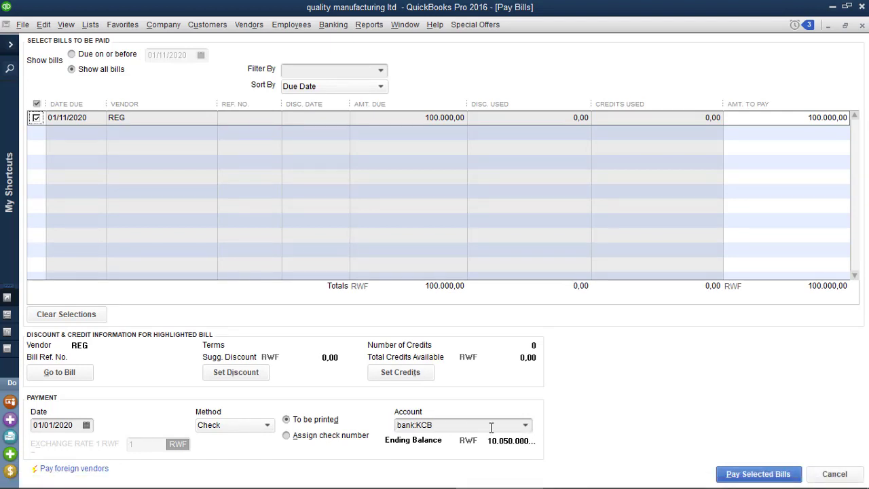
pyautogui.click(526, 426)
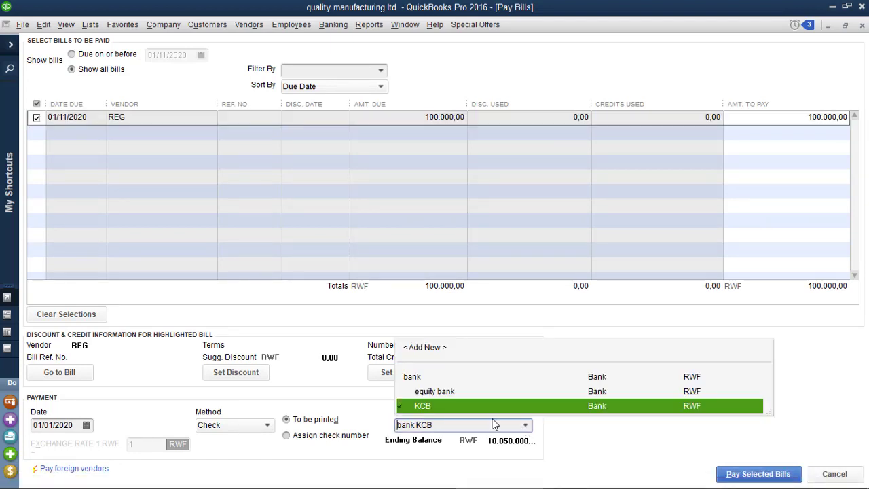
pyautogui.click(452, 392)
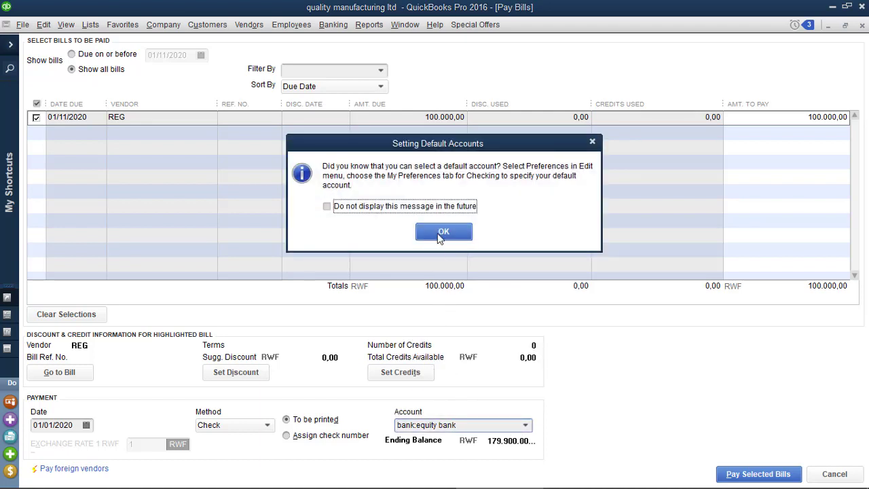
pyautogui.click(441, 234)
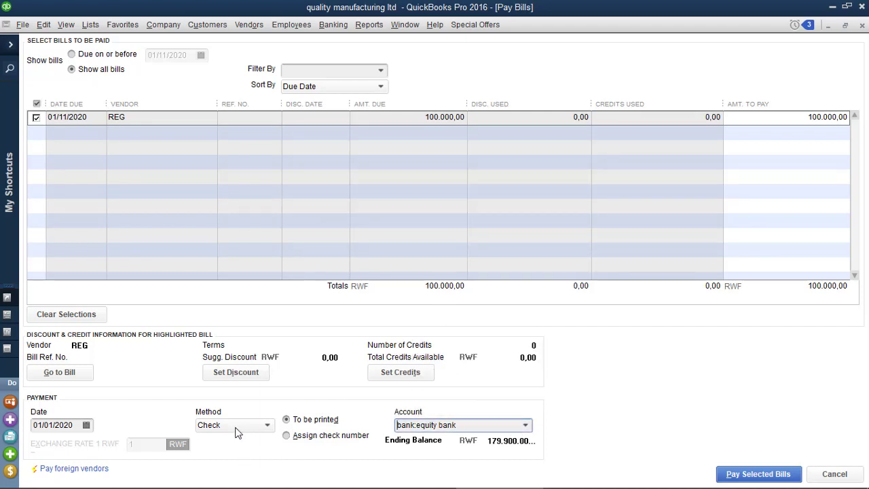
pyautogui.click(270, 424)
pyautogui.click(270, 424)
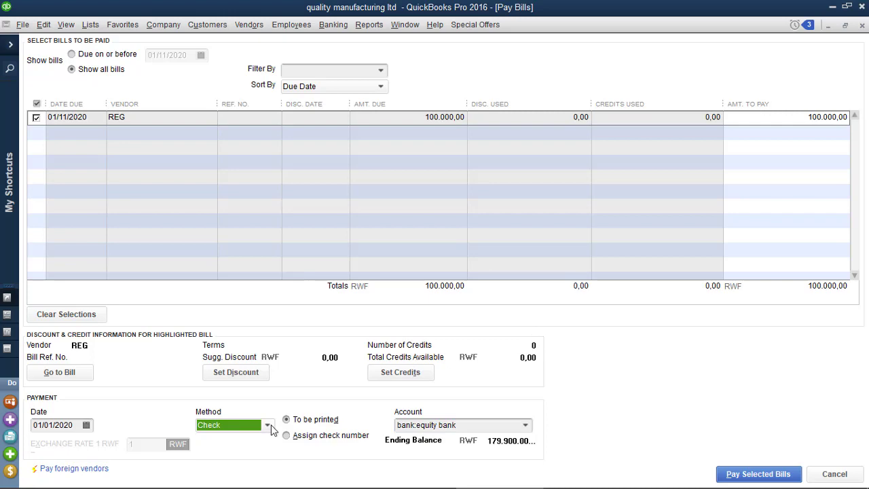
pyautogui.click(738, 474)
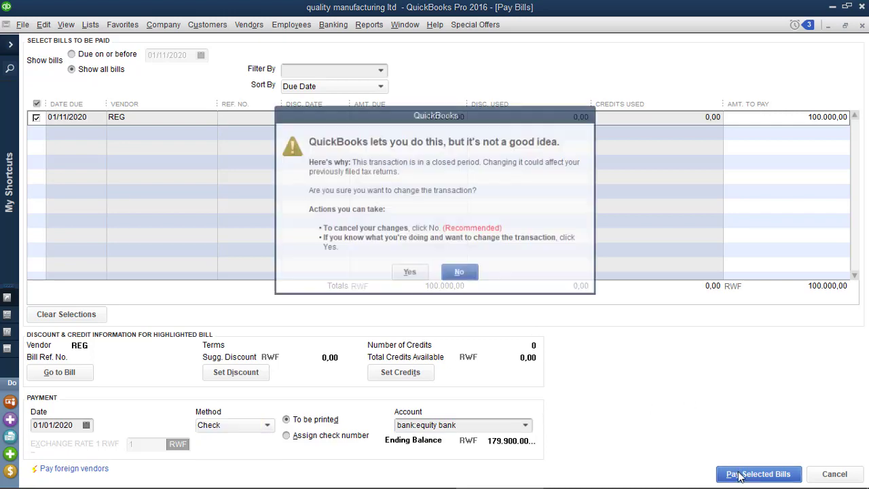
pyautogui.click(414, 271)
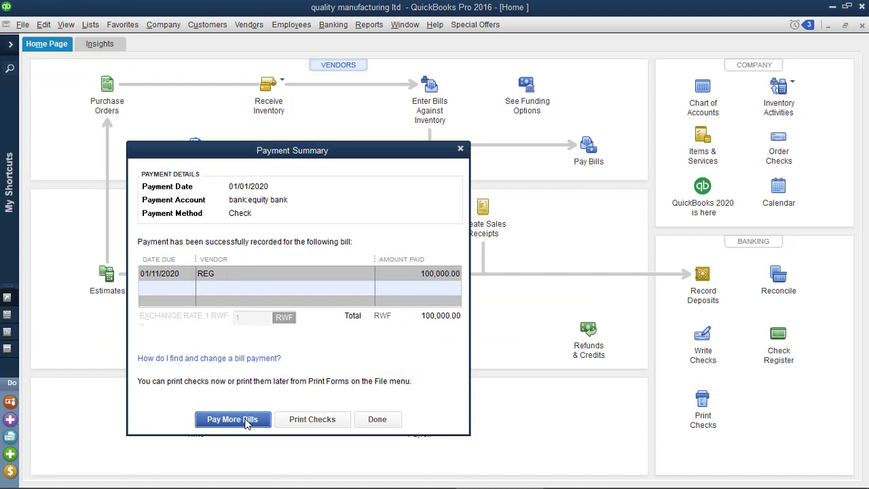
pyautogui.click(392, 417)
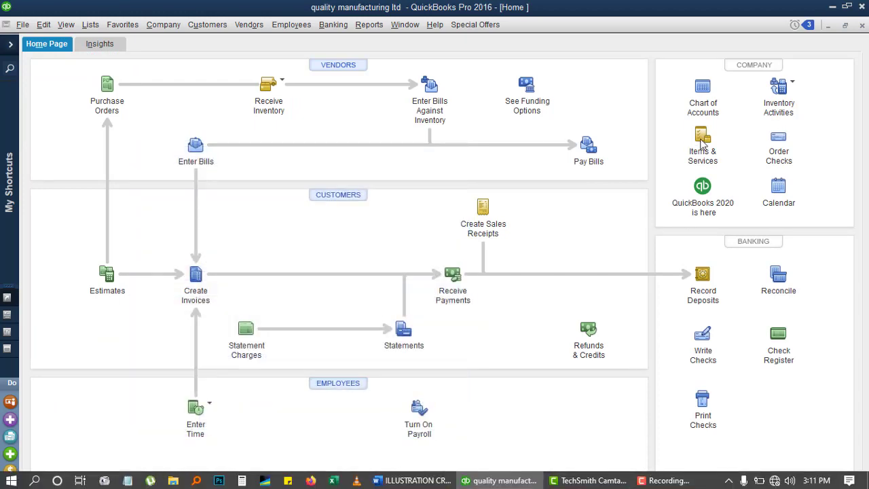
# Step: Check the reminders showing two checks totalling 150,000 to print, then return to Word
pyautogui.click(807, 27)
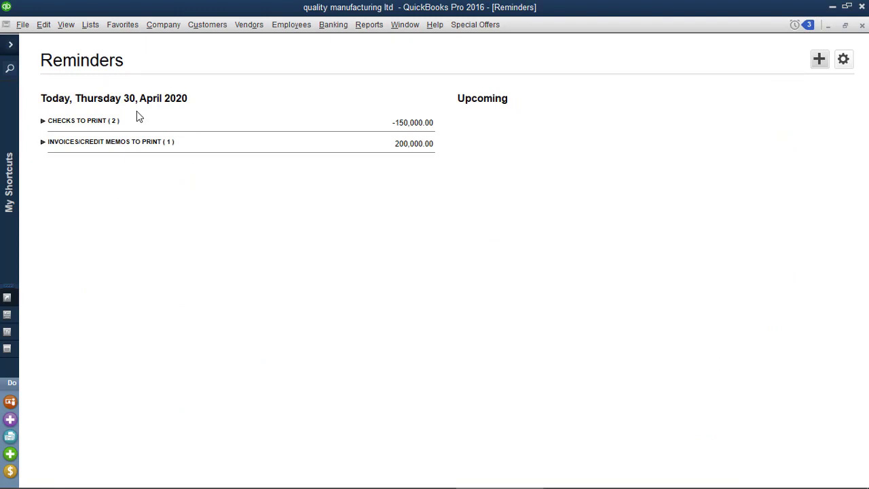
pyautogui.click(860, 27)
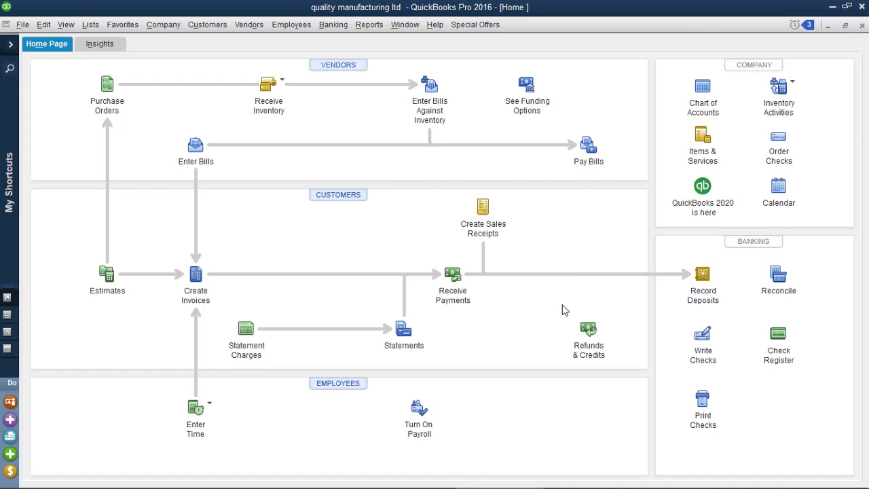
pyautogui.moveTo(489, 486)
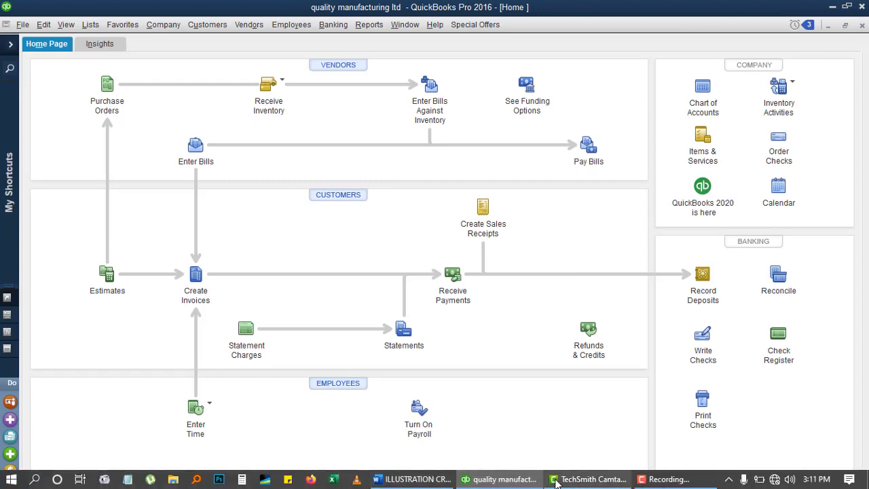
pyautogui.click(440, 482)
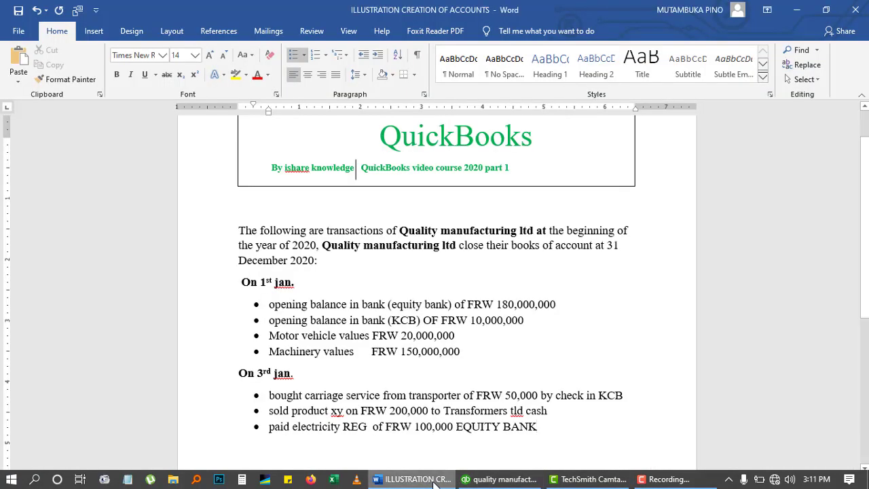